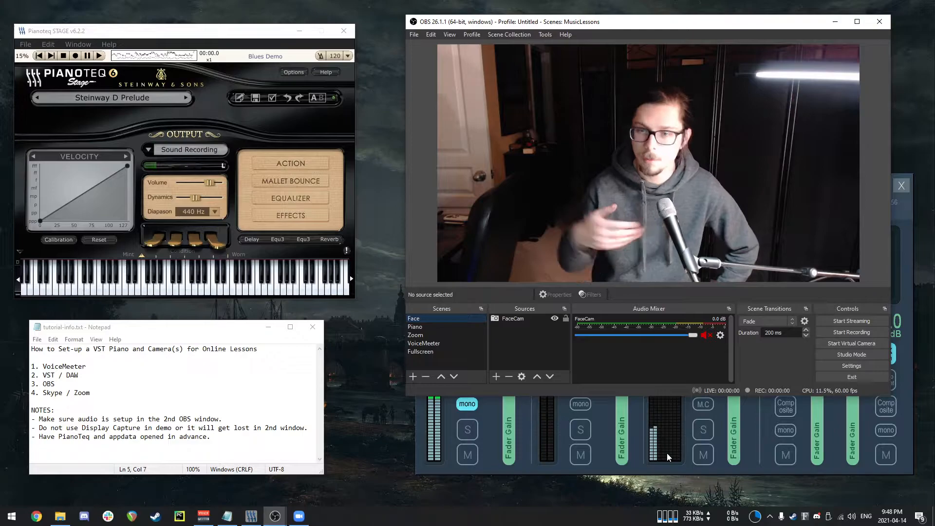
# Switch the OBS scene to Piano and back to Face.
pyautogui.click(428, 329)
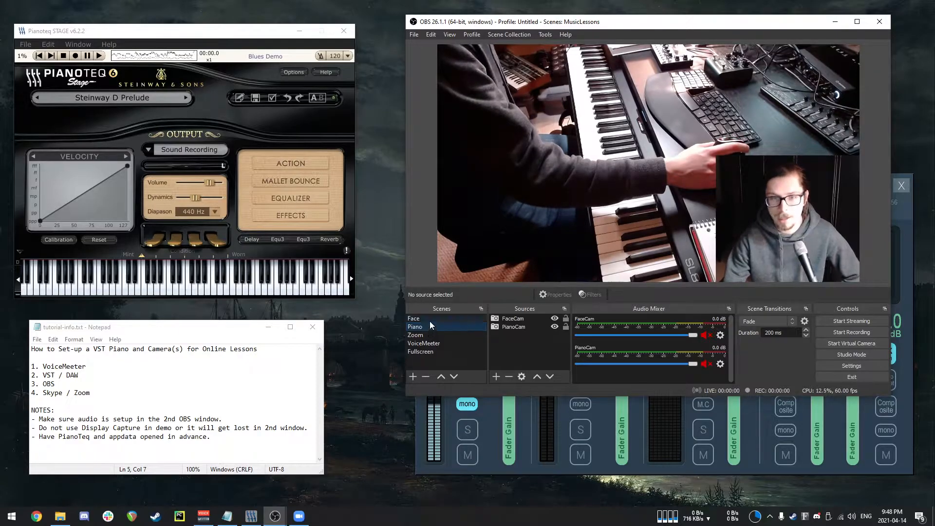
pyautogui.click(432, 319)
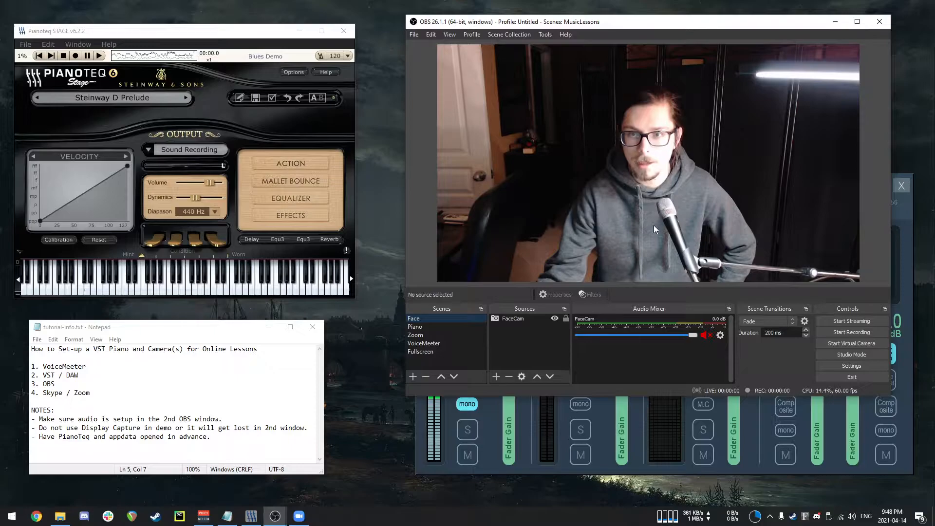
# Minimize OBS and reposition the VoiceMeeter window.
pyautogui.click(835, 20)
pyautogui.moveTo(703, 182); pyautogui.dragTo(688, 102)
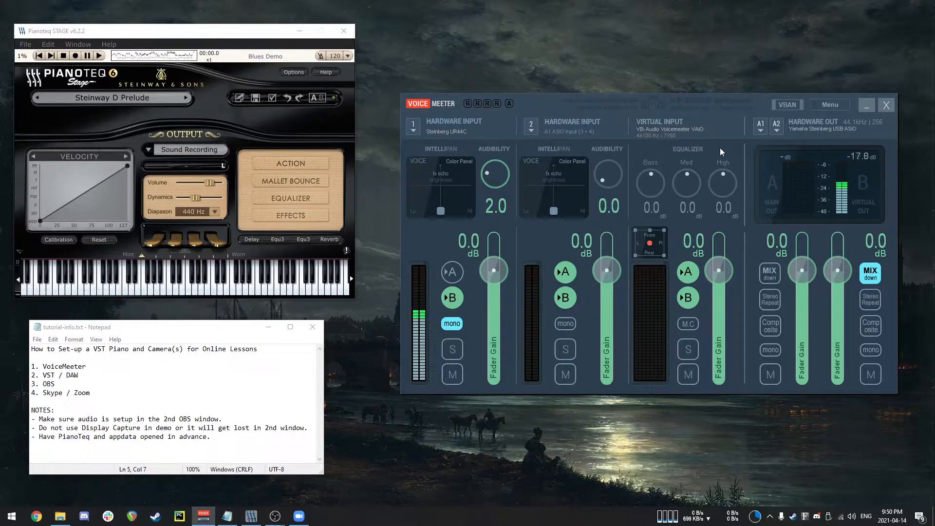
# Open Pianoteq's Devices options to check its audio device and output channels, then close them.
pyautogui.click(141, 32)
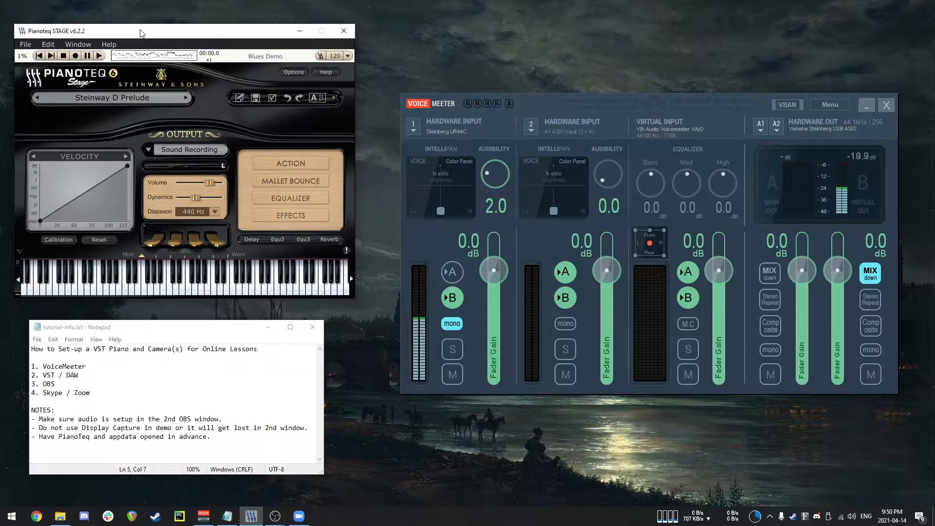
pyautogui.click(54, 44)
pyautogui.click(62, 100)
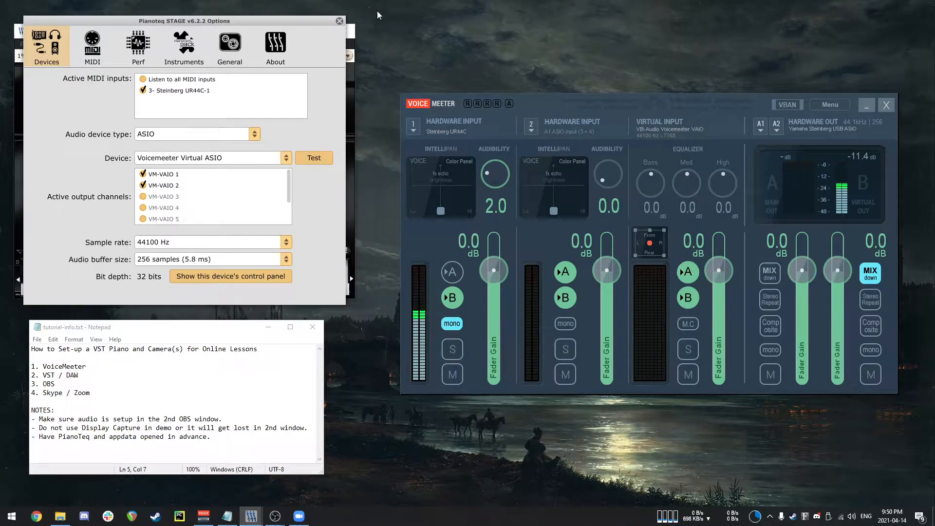
pyautogui.click(340, 21)
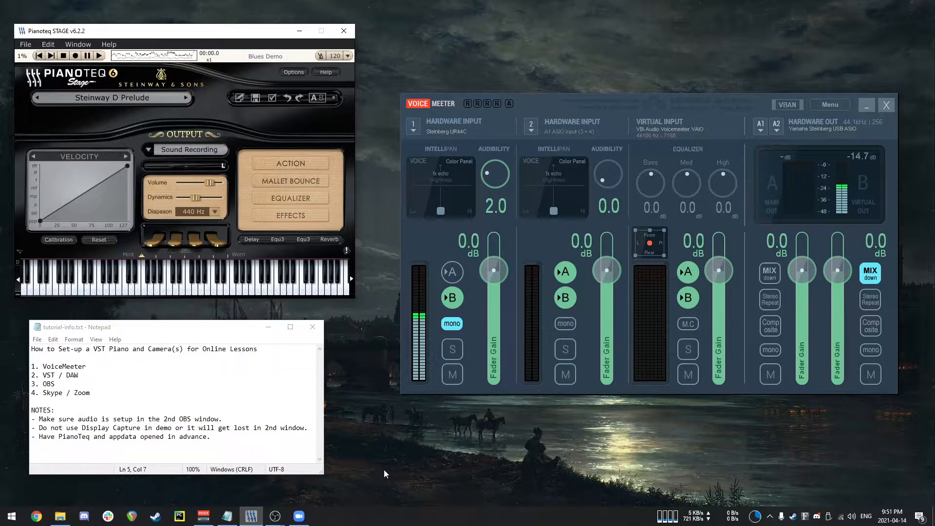
# Switch to Zoom, start a new meeting joining with computer audio, and mute the microphone.
pyautogui.click(300, 518)
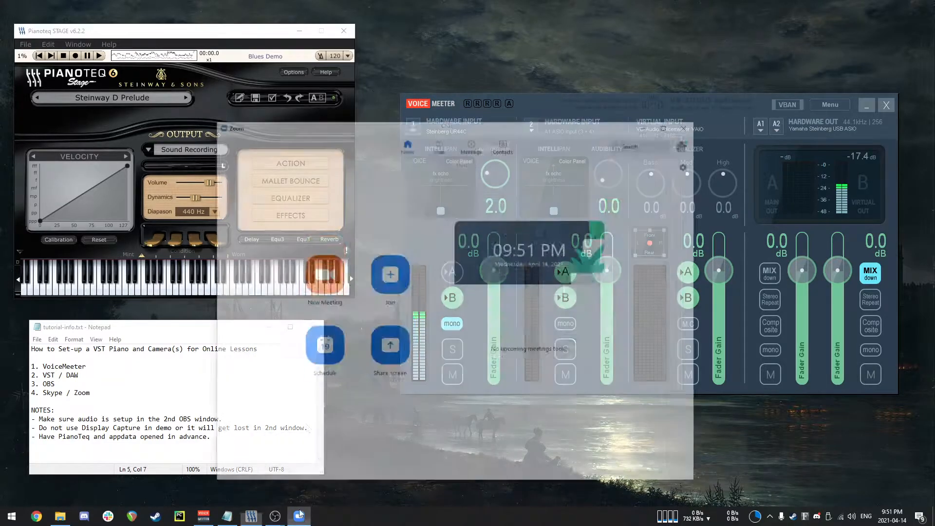
pyautogui.click(329, 248)
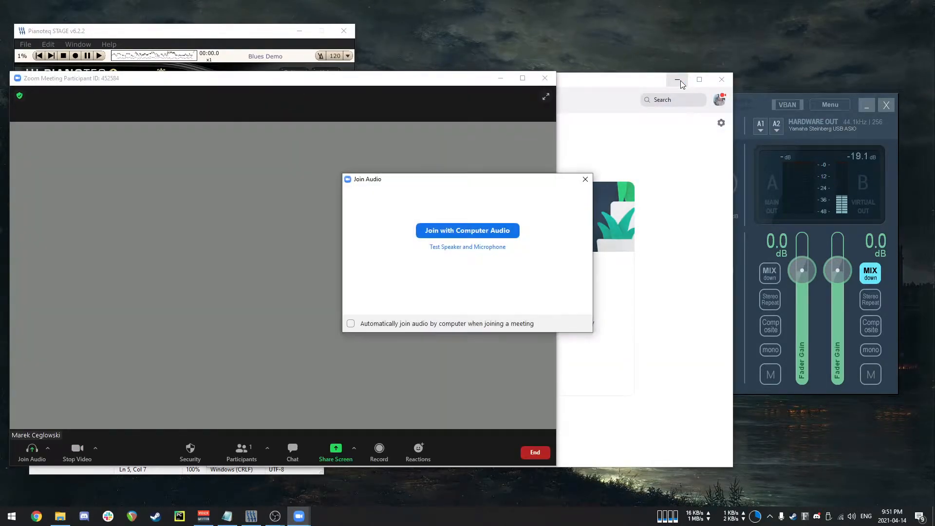
pyautogui.click(680, 83)
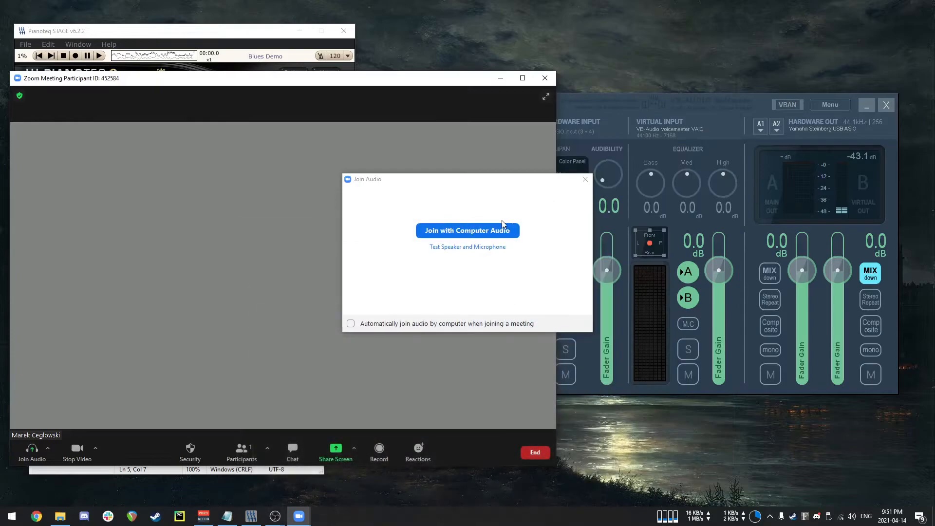
pyautogui.click(480, 231)
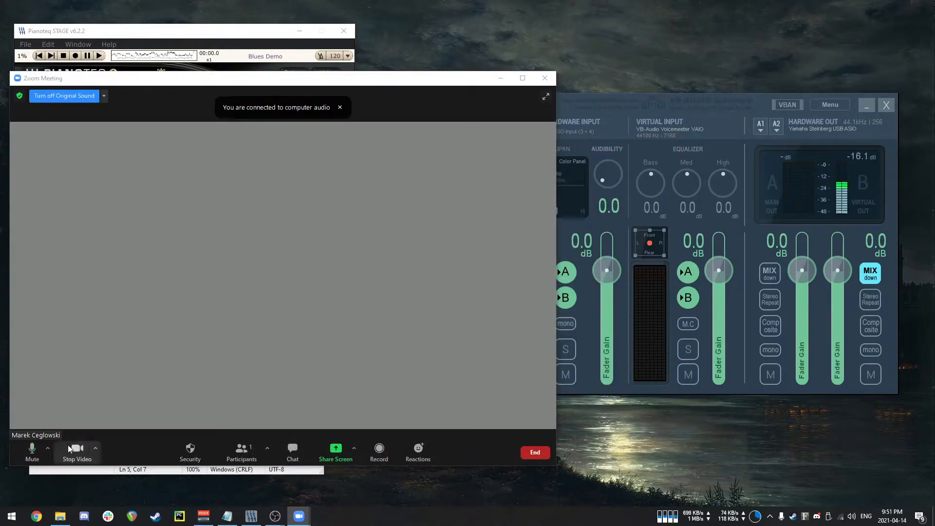
pyautogui.click(33, 455)
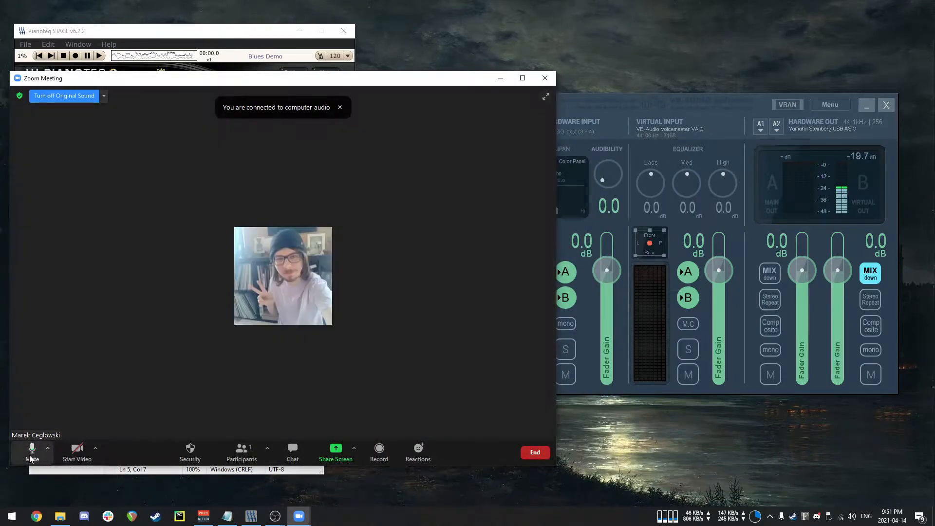
# In Zoom's audio settings, set the speaker to Line (3- Steinberg UR44C) and the microphone to VoiceMeeter Output (VB-Audio VoiceMeeter VAIO).
pyautogui.click(48, 451)
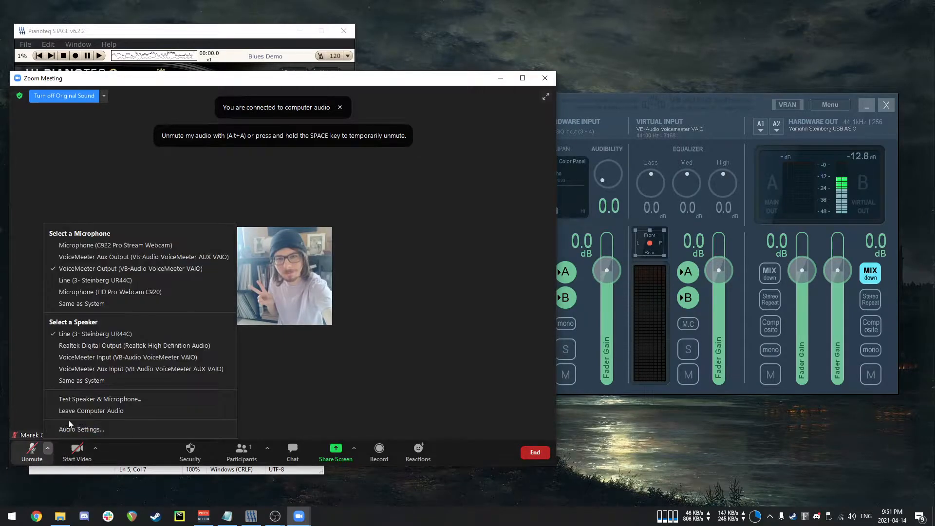
pyautogui.click(82, 429)
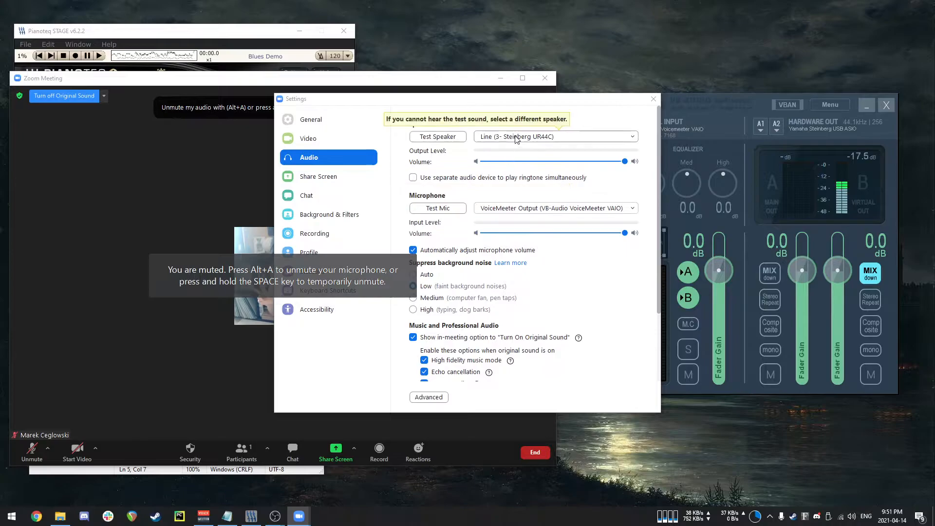
pyautogui.click(518, 140)
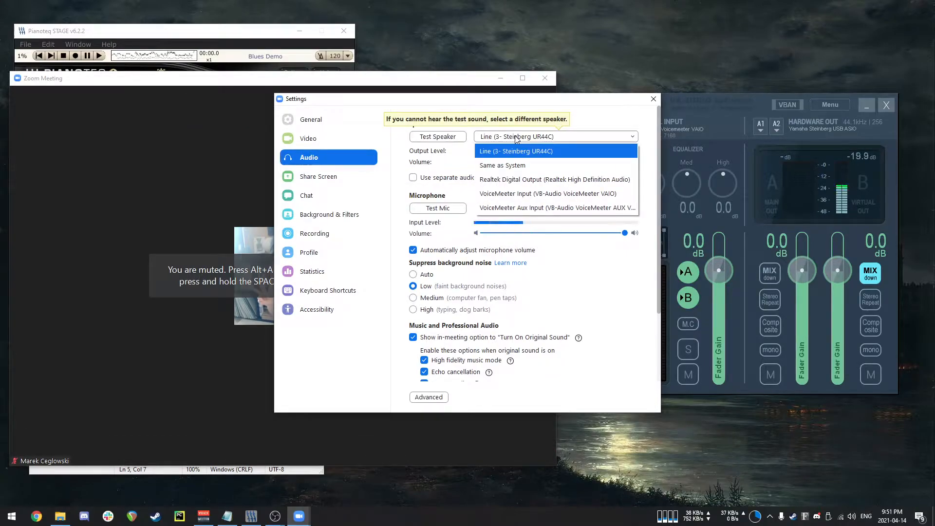
pyautogui.click(560, 137)
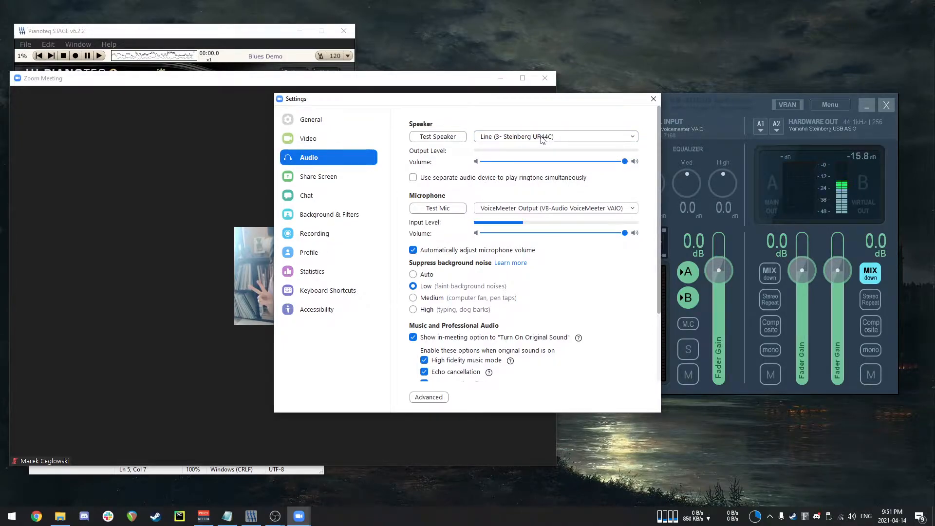
pyautogui.click(551, 212)
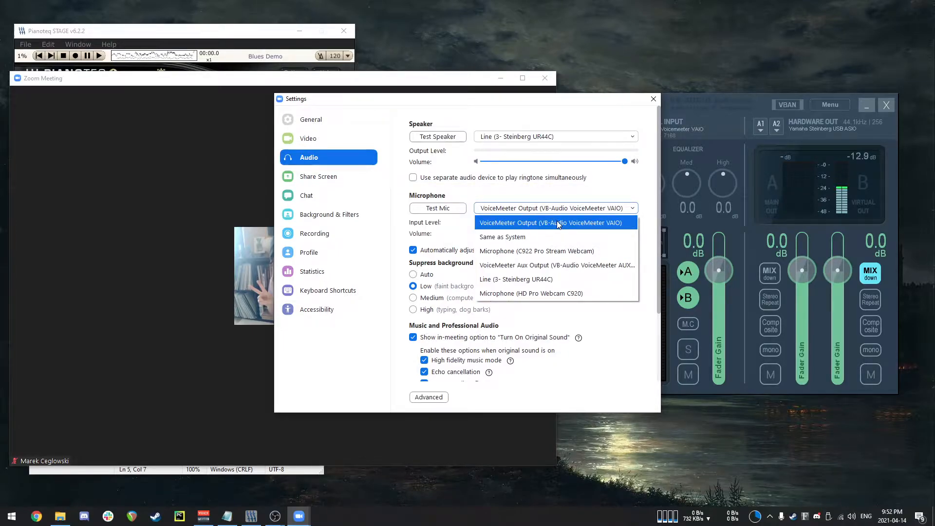
pyautogui.click(574, 223)
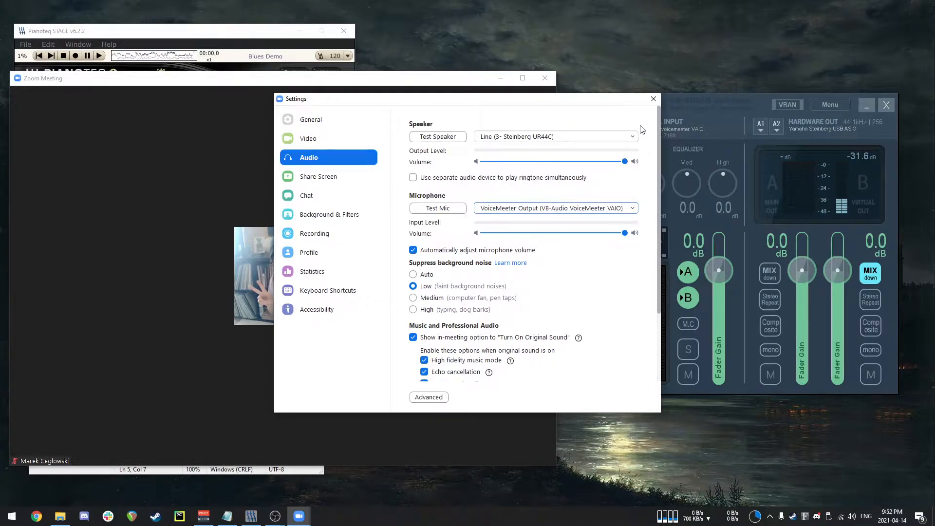
pyautogui.click(653, 100)
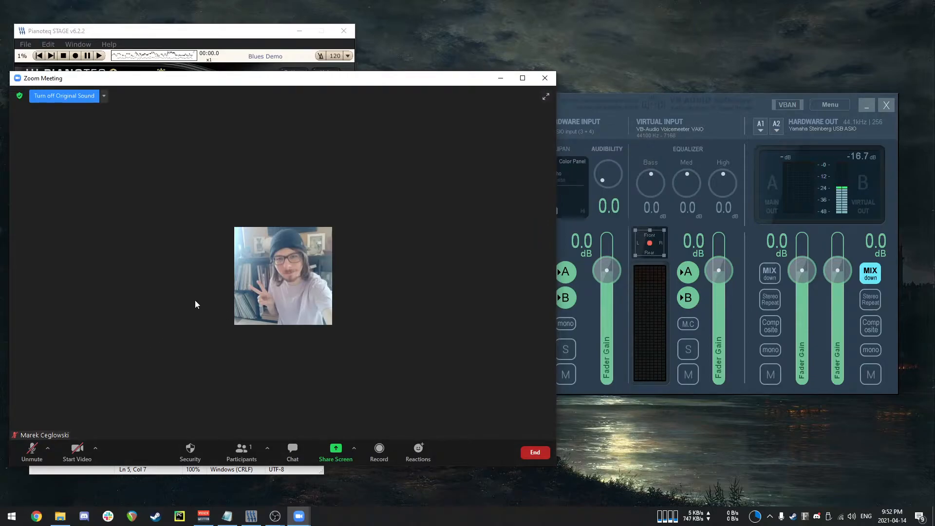
# End the meeting for all and minimize the Zoom window.
pyautogui.click(535, 452)
pyautogui.click(520, 409)
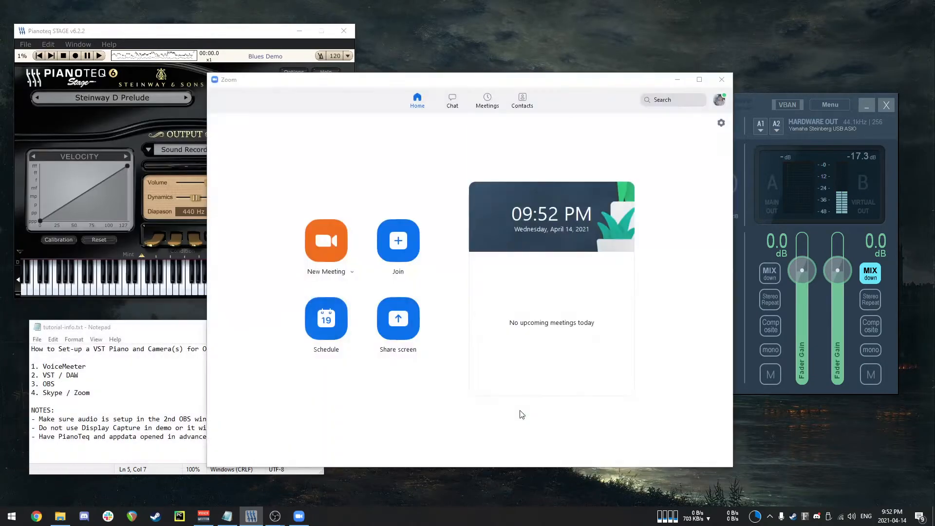
pyautogui.click(676, 82)
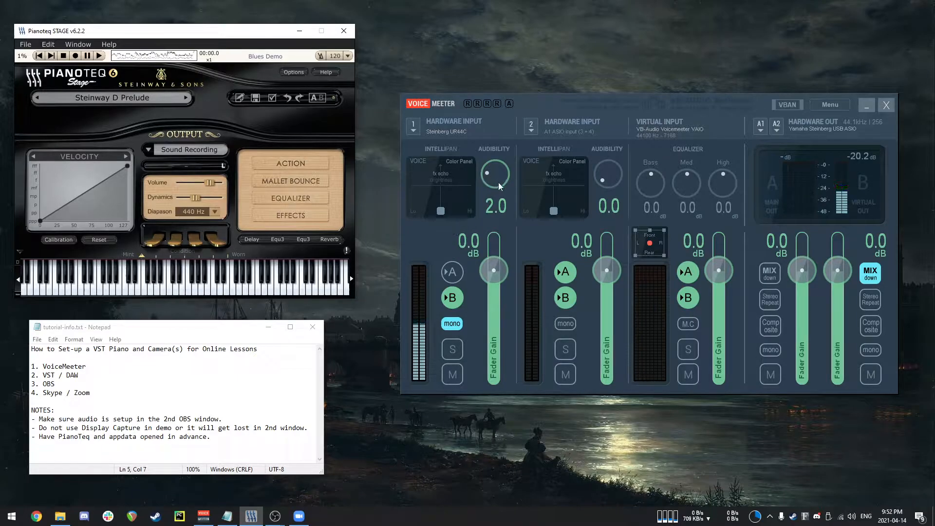
# Nudge the first hardware input's fader and toggle its A and B output buses off and on again.
pyautogui.moveTo(494, 270)
pyautogui.mouseDown()
pyautogui.moveTo(502, 305)
pyautogui.moveTo(508, 270)
pyautogui.mouseUp()
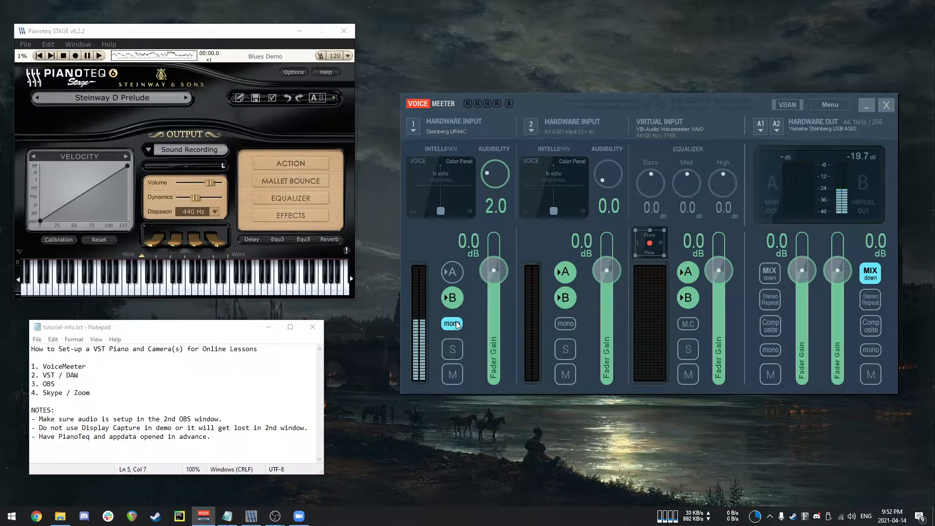
pyautogui.click(452, 272)
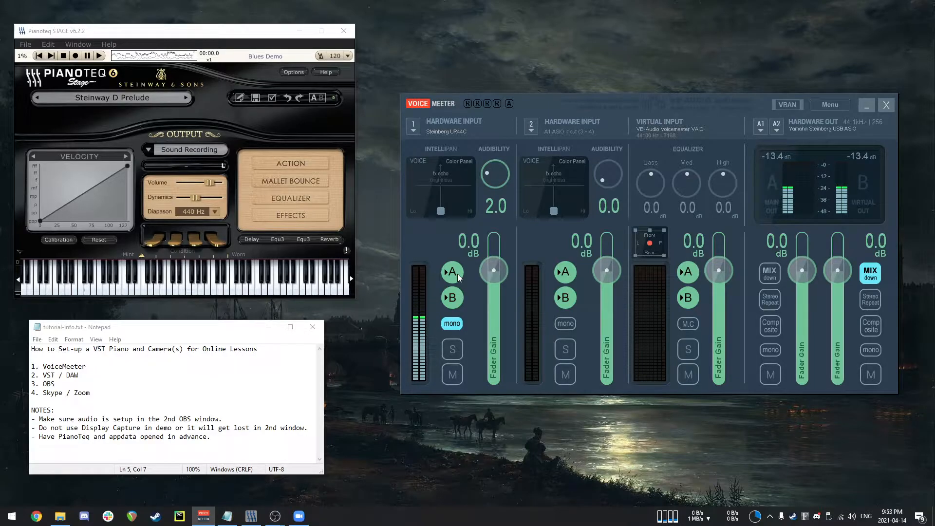
pyautogui.click(455, 276)
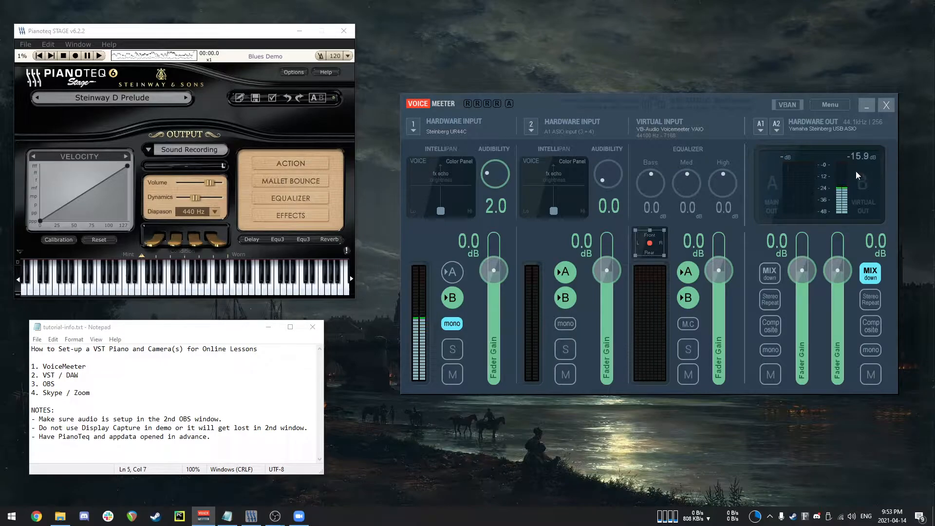
pyautogui.click(452, 298)
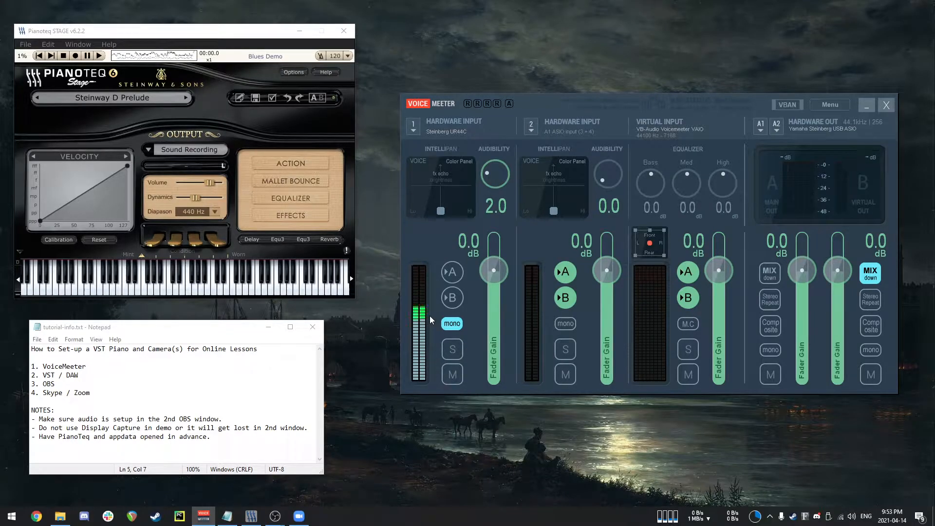
pyautogui.click(458, 302)
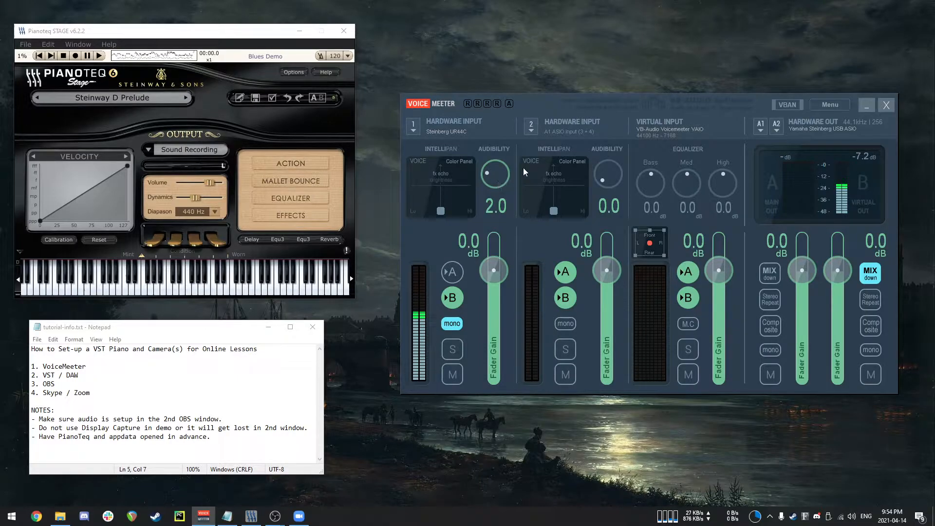
# Nudge the first input's audibility knob and move its Voice panel point up and back down.
pyautogui.moveTo(489, 174)
pyautogui.mouseDown()
pyautogui.moveTo(495, 160)
pyautogui.moveTo(495, 192)
pyautogui.moveTo(490, 173)
pyautogui.mouseUp()
pyautogui.moveTo(441, 211); pyautogui.dragTo(441, 188)
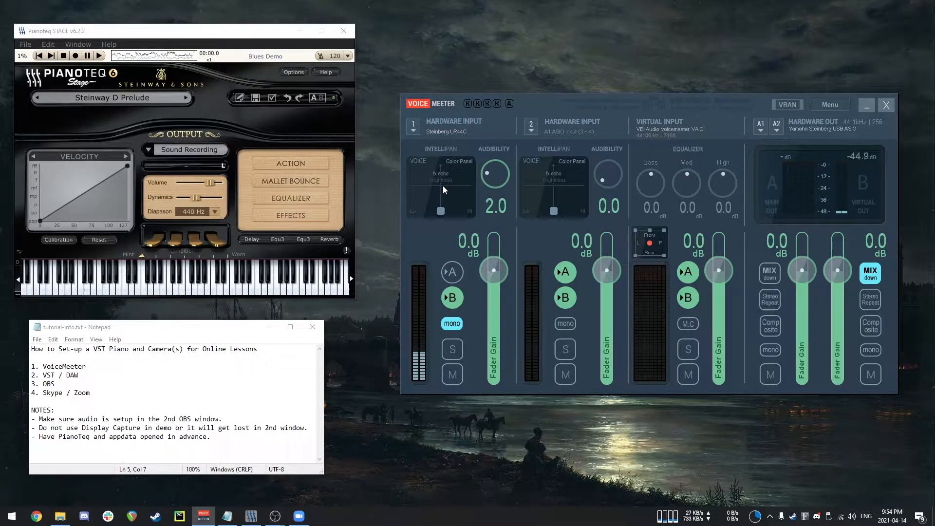
pyautogui.moveTo(443, 186); pyautogui.dragTo(438, 215)
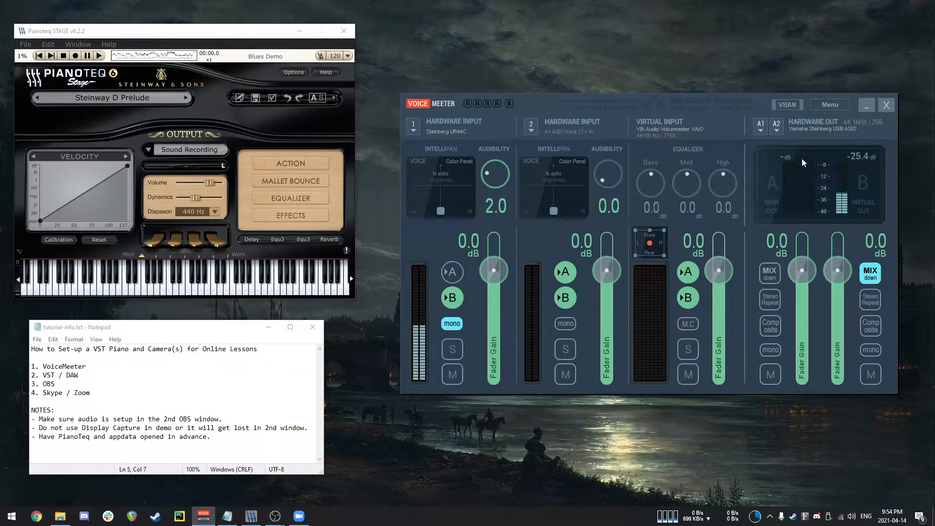
# Open VoiceMeeter's System Settings / Options window.
pyautogui.click(829, 106)
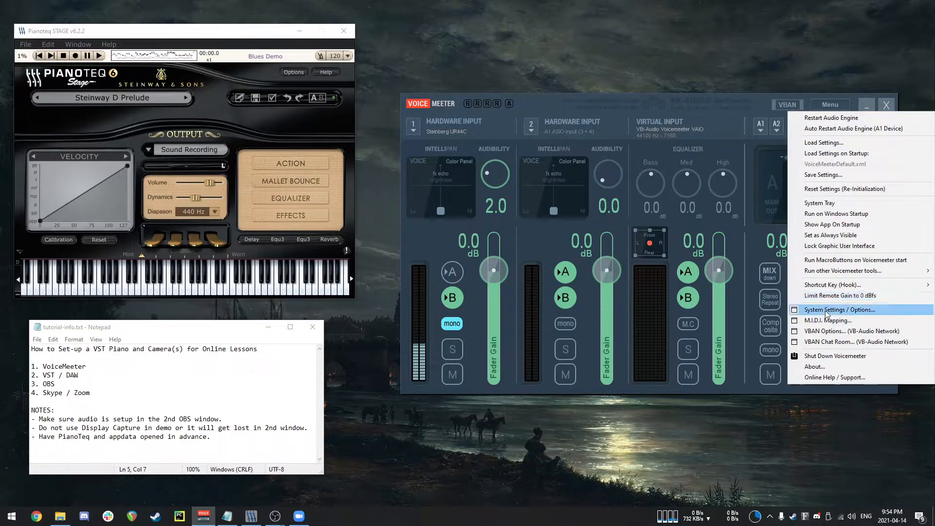
pyautogui.click(826, 311)
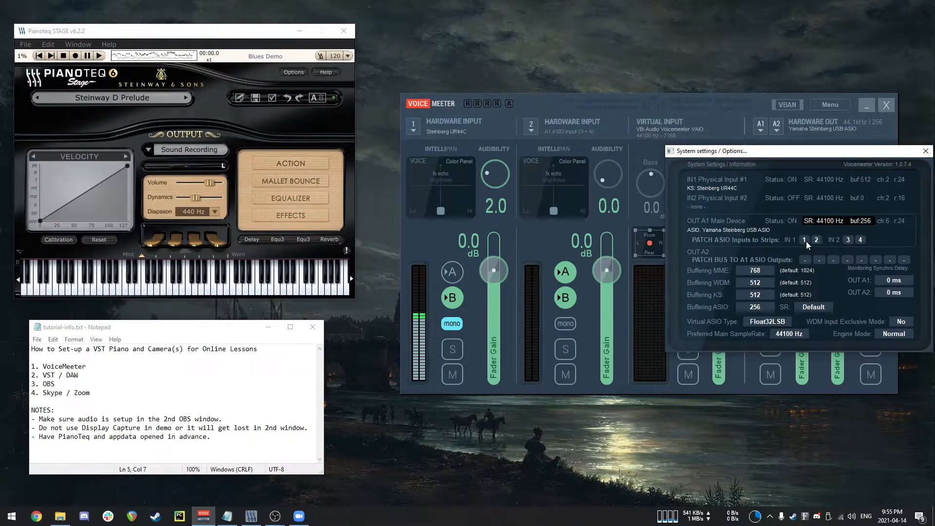
pyautogui.scroll(3, 818, 240)
pyautogui.scroll(-3, 816, 241)
# Open the ASIO buffering sample choices twice, acknowledging the warning, and dismiss them each time.
pyautogui.click(760, 311)
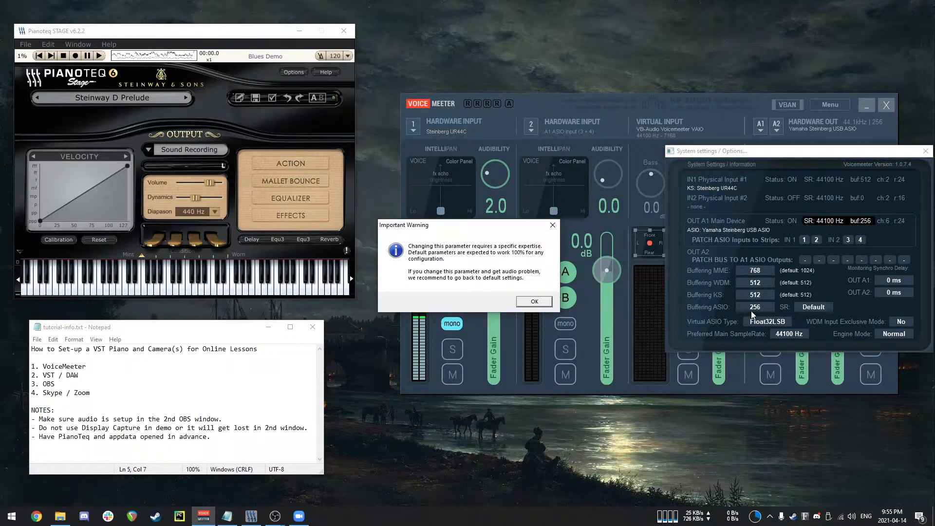
pyautogui.click(533, 302)
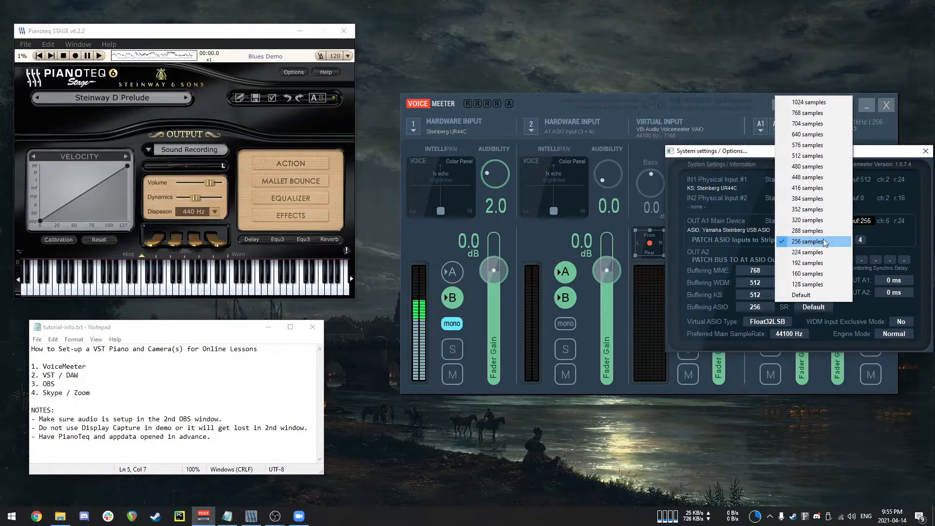
pyautogui.click(877, 157)
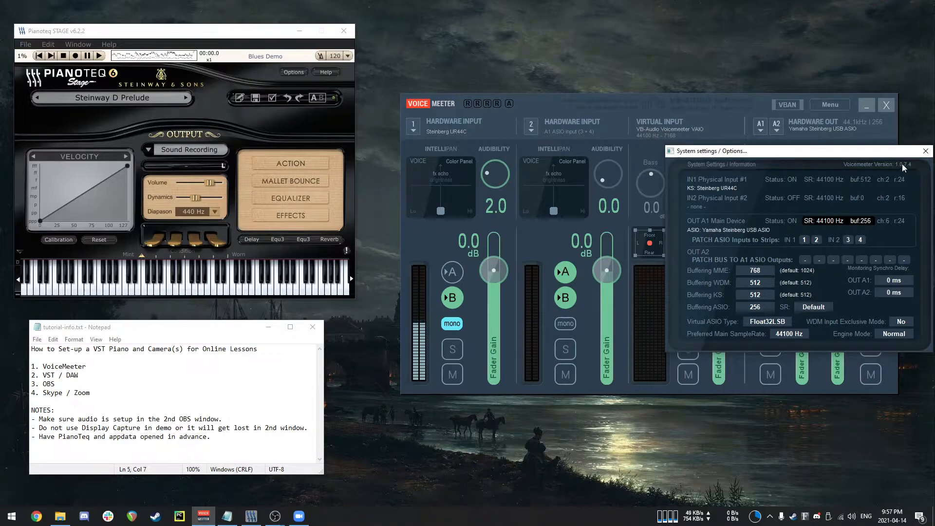
pyautogui.click(757, 307)
pyautogui.click(543, 302)
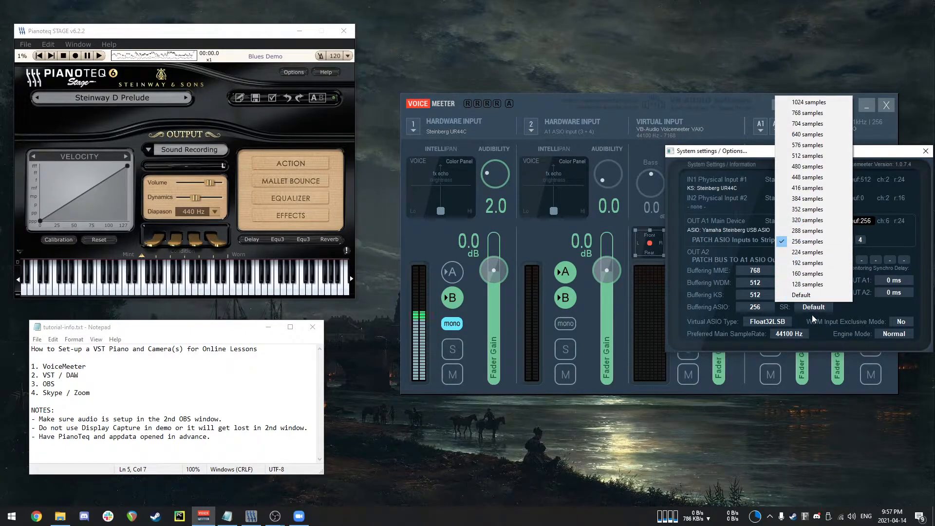
pyautogui.click(755, 155)
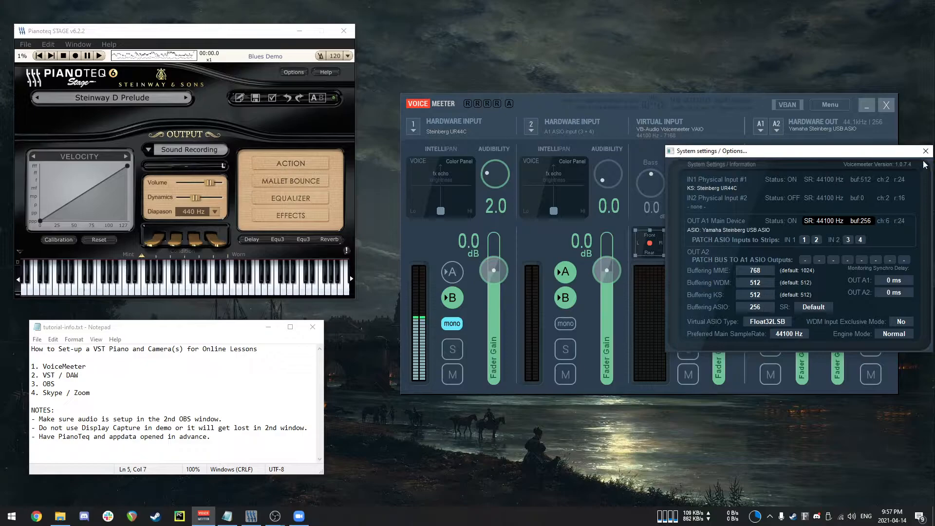
# Set VoiceMeeter's ASIO buffering to 256 samples and close the System Settings / Options window.
pyautogui.click(757, 309)
pyautogui.click(536, 302)
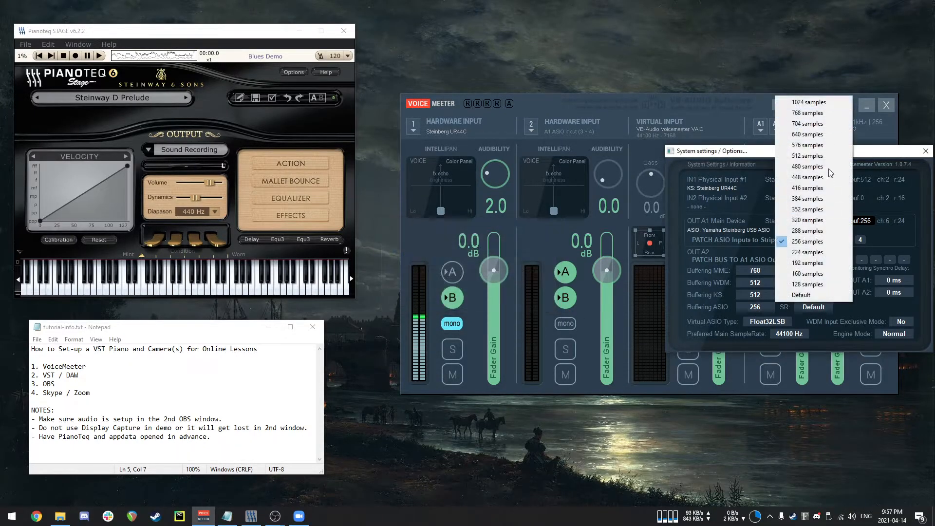
pyautogui.click(761, 240)
pyautogui.click(926, 150)
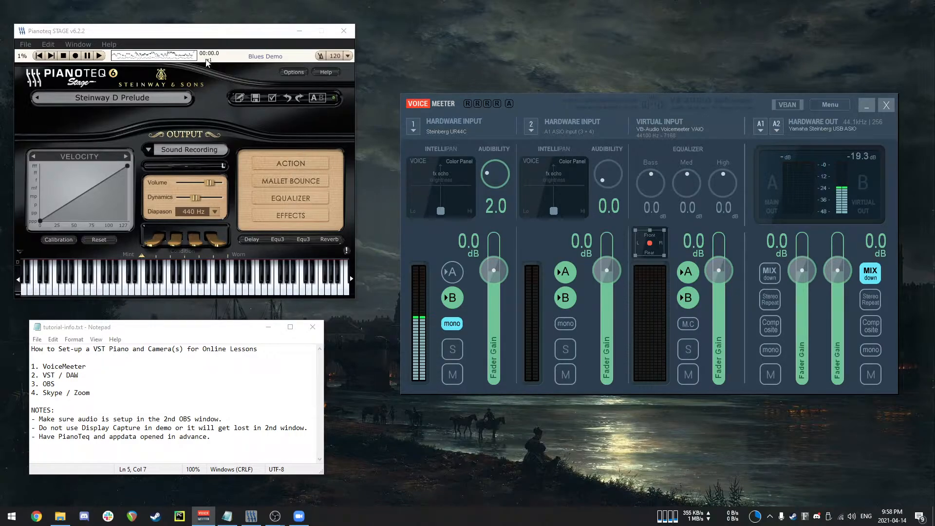
# Bring up the first OBS window and reposition it beside the Pianoteq window.
pyautogui.moveTo(218, 37); pyautogui.dragTo(219, 33)
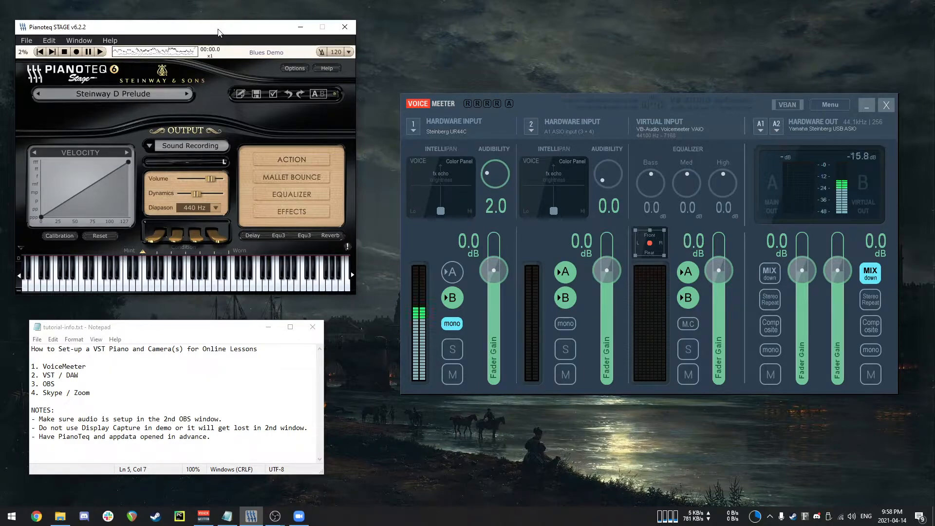
pyautogui.click(550, 101)
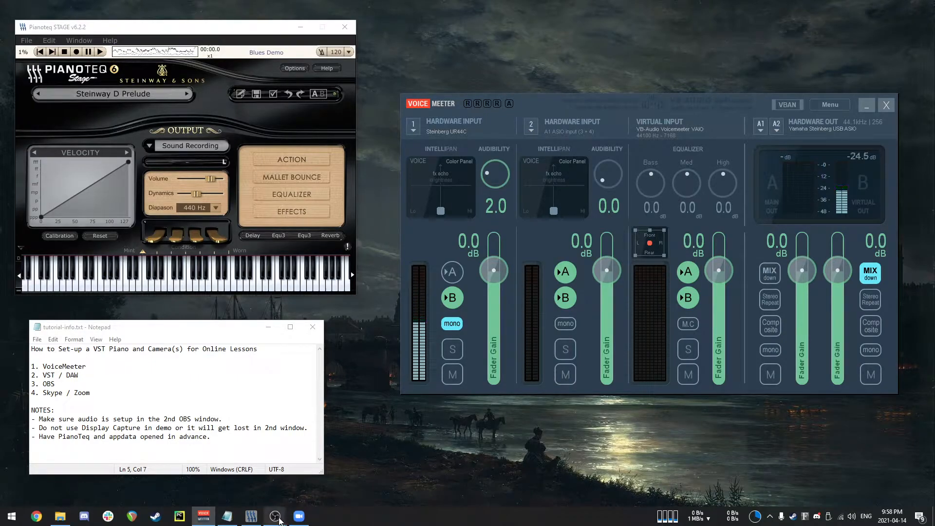
pyautogui.moveTo(280, 521)
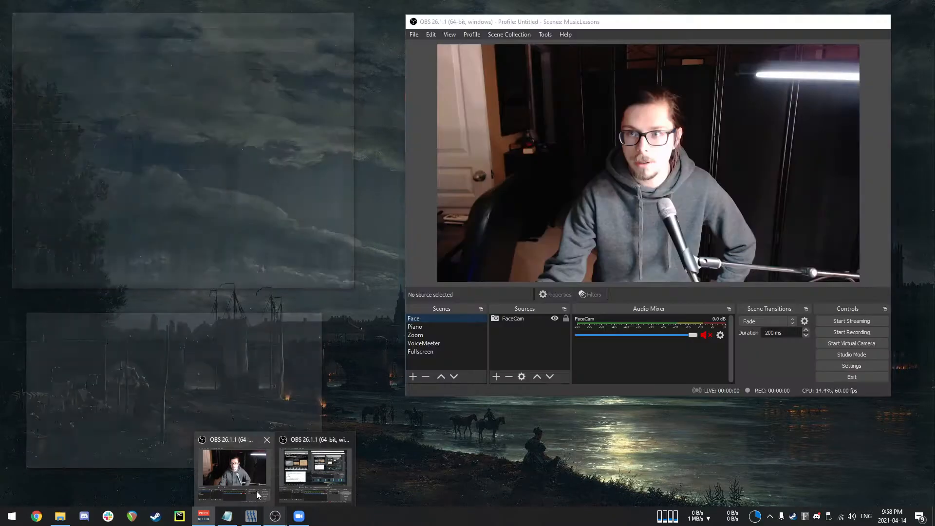
pyautogui.click(256, 491)
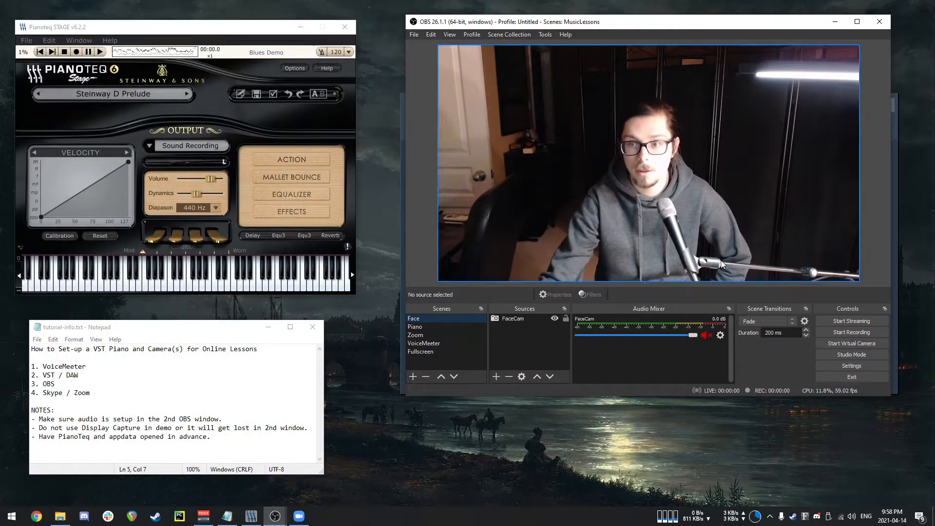
pyautogui.moveTo(710, 26); pyautogui.dragTo(715, 58)
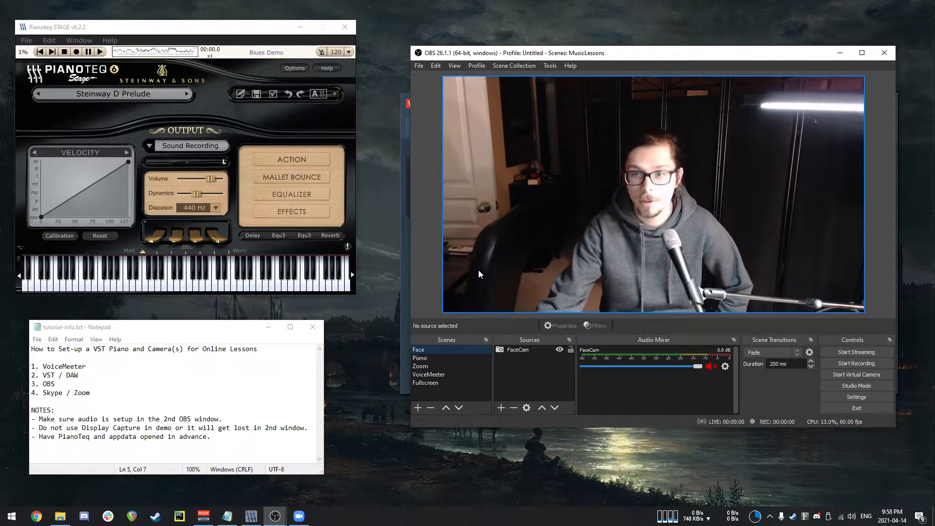
# Open the VirtualCam tool in OBS.
pyautogui.click(552, 67)
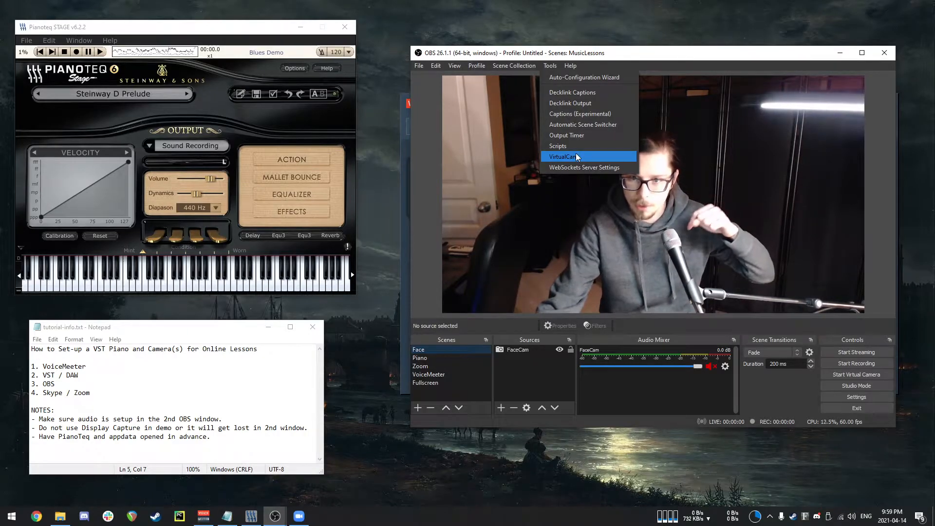
pyautogui.click(436, 187)
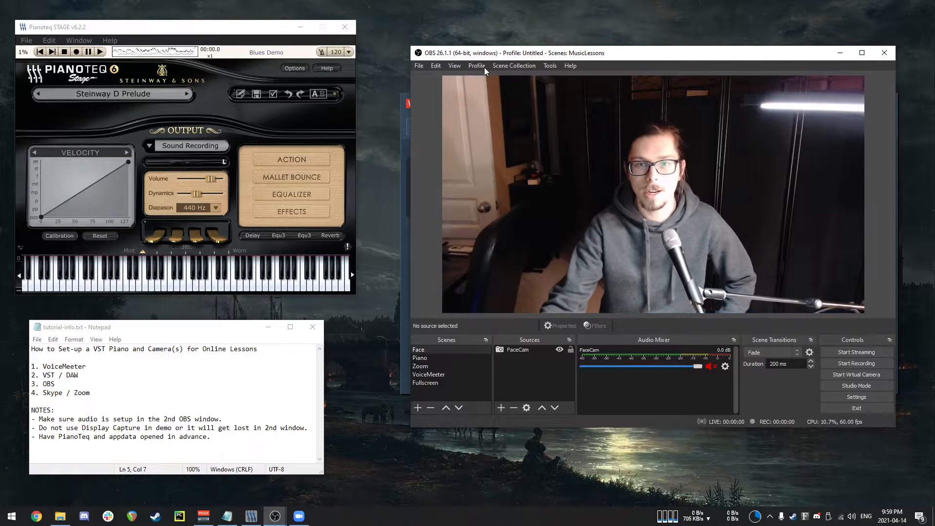
pyautogui.click(551, 66)
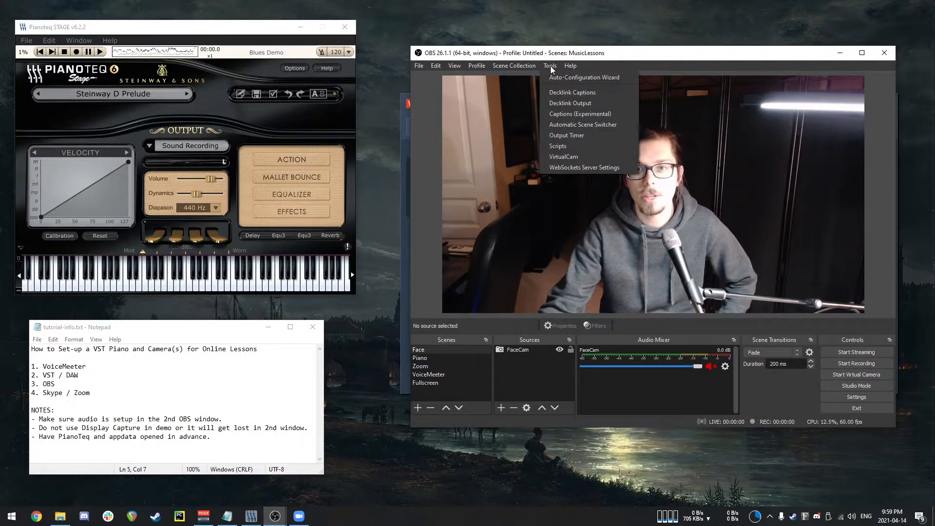
pyautogui.moveTo(481, 68)
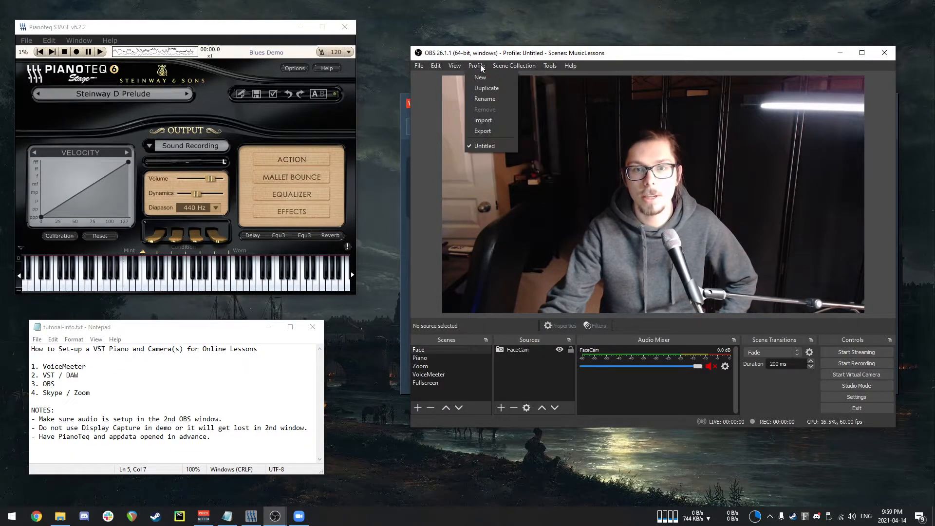
pyautogui.moveTo(555, 64)
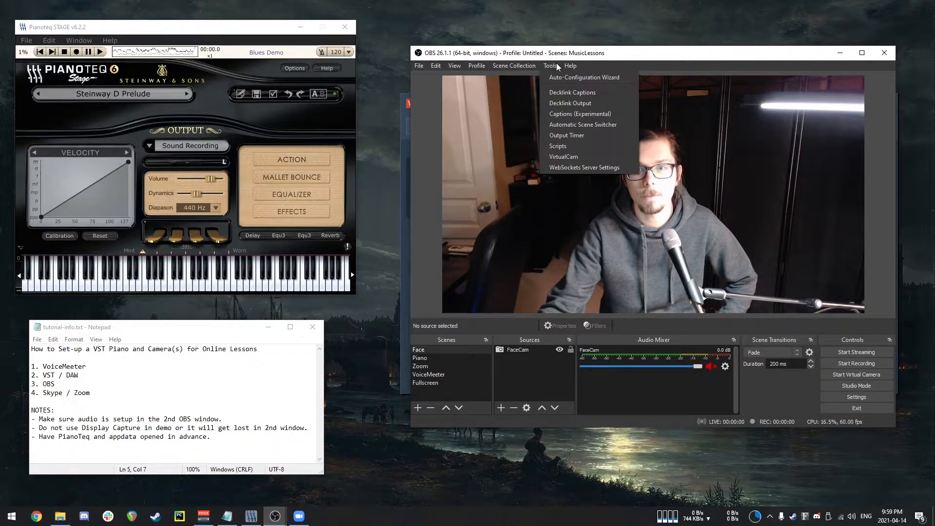
pyautogui.click(574, 158)
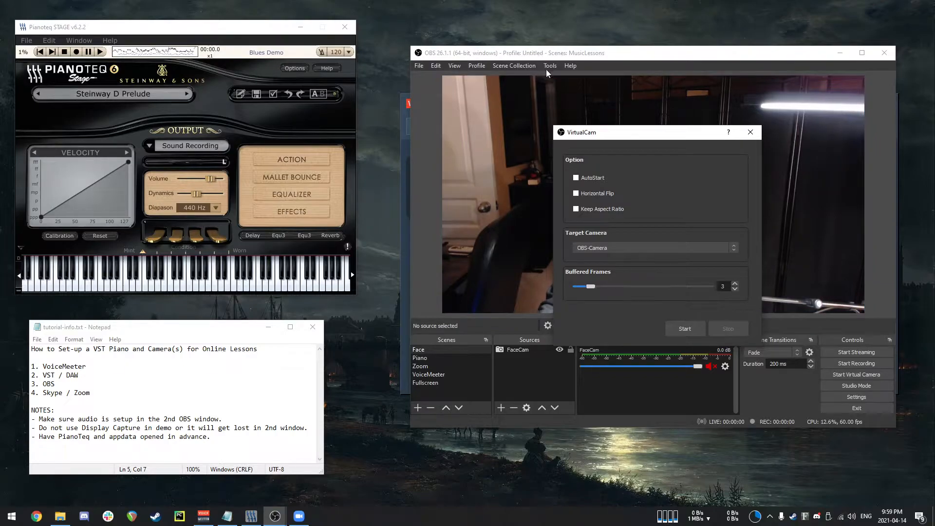
# Start the VirtualCam with OBS-Camera as the target camera.
pyautogui.click(620, 252)
pyautogui.click(621, 249)
pyautogui.click(689, 330)
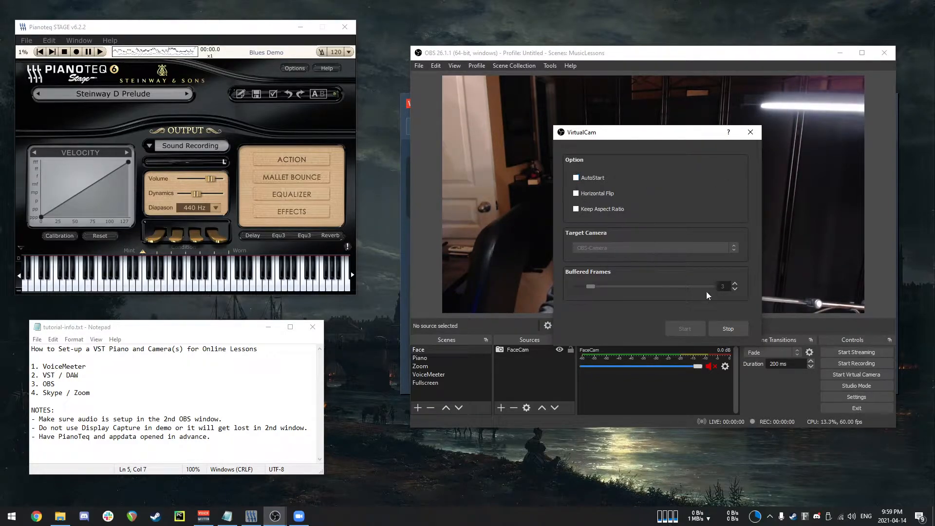
# Start a new Zoom meeting, join with computer audio, and reposition the meeting window.
pyautogui.click(298, 518)
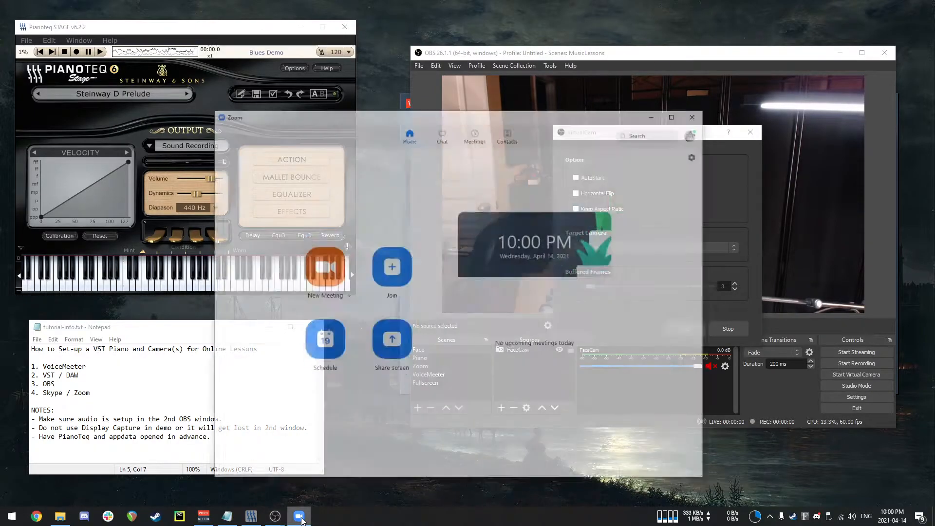
pyautogui.click(335, 243)
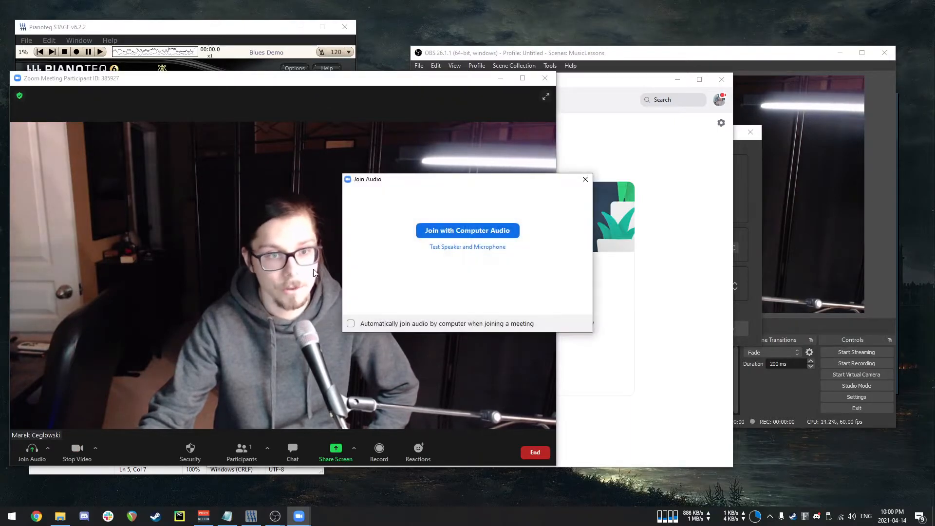
pyautogui.click(467, 230)
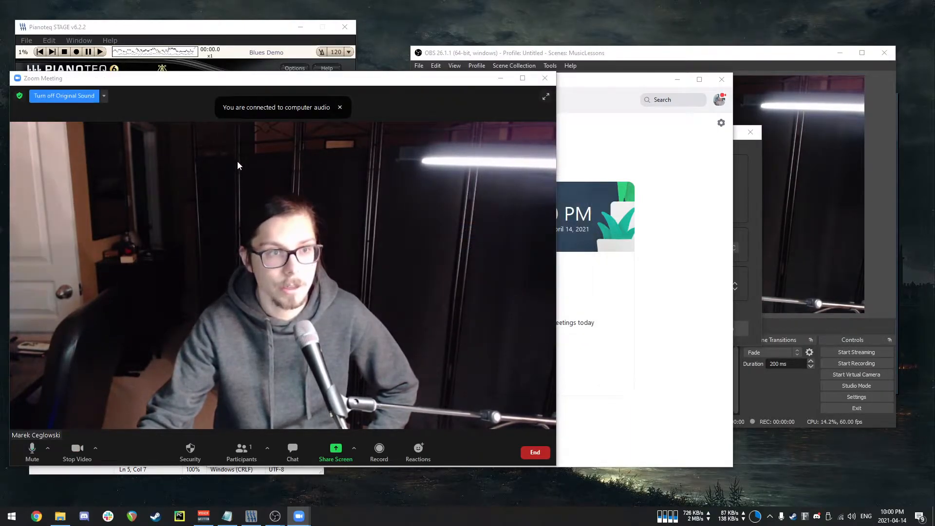
pyautogui.moveTo(225, 82); pyautogui.dragTo(264, 71)
pyautogui.click(677, 80)
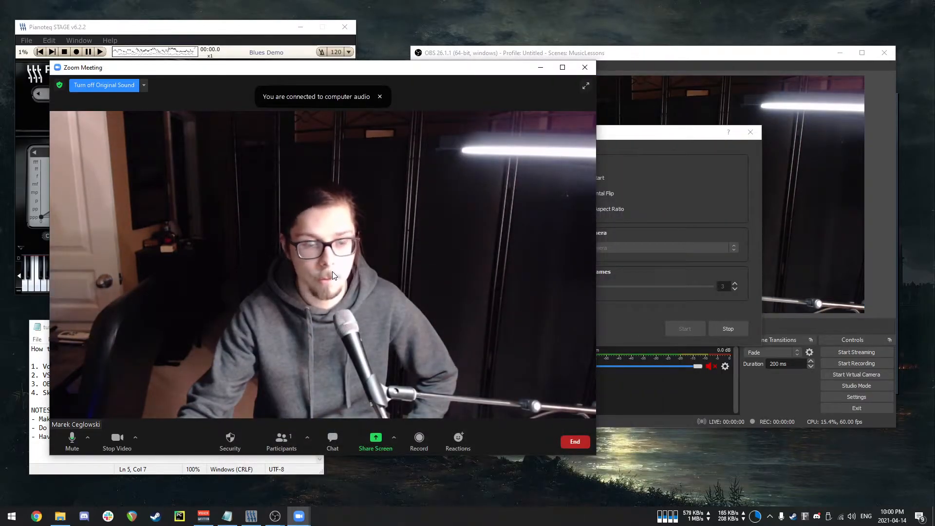
# In Zoom's video settings, try OBS Virtual Camera and set the camera back to OBS-Camera.
pyautogui.click(136, 437)
pyautogui.click(162, 419)
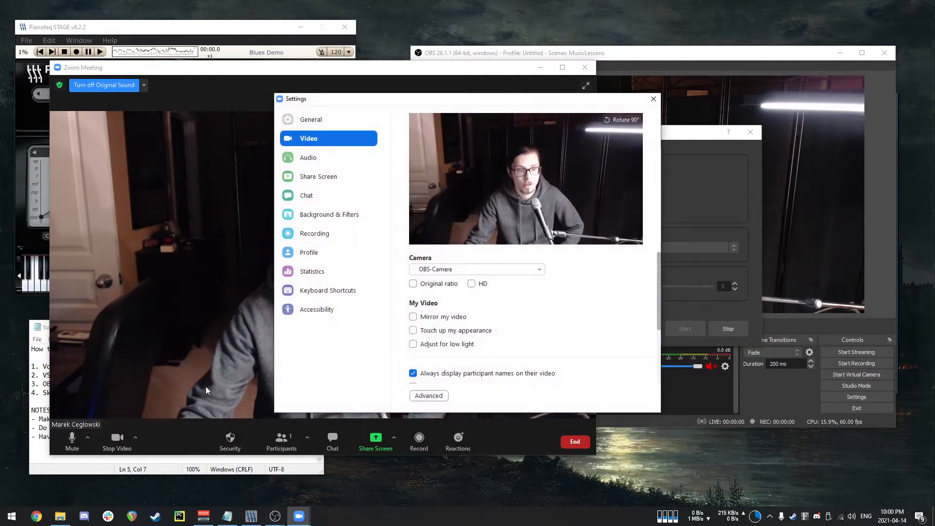
pyautogui.click(448, 269)
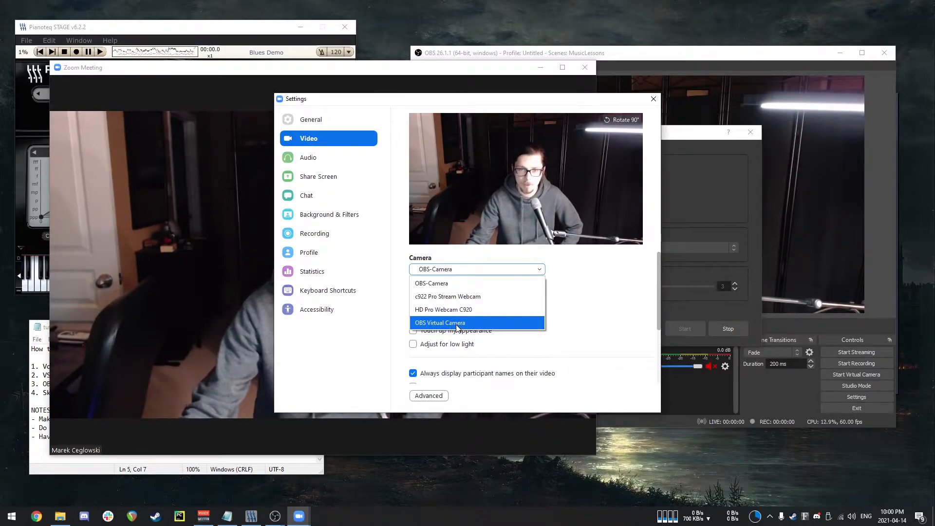
pyautogui.click(457, 323)
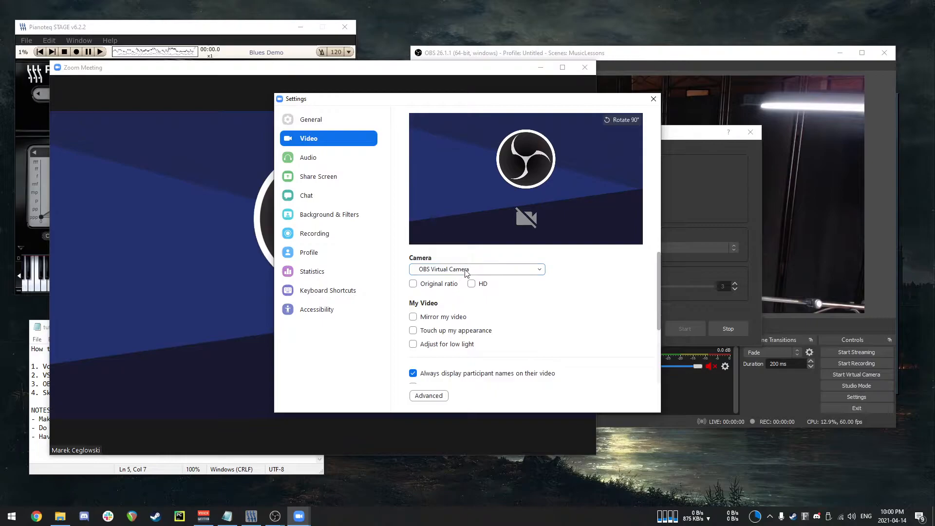
pyautogui.click(466, 270)
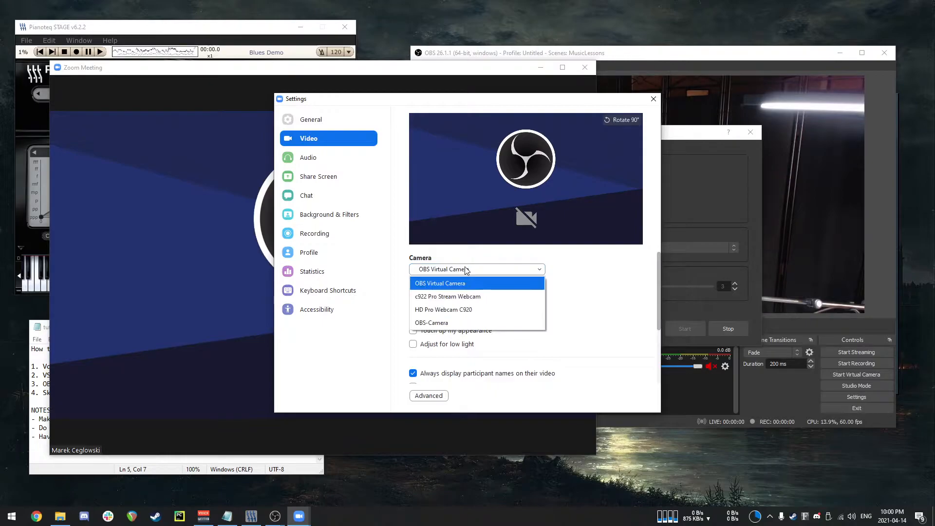
pyautogui.click(457, 323)
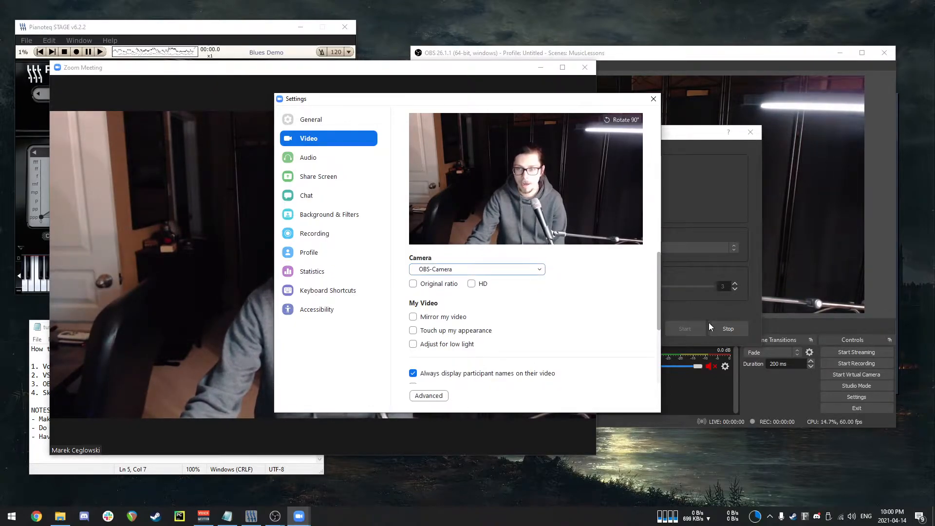
# Stop and restart the OBS VirtualCam, then close Zoom's video settings.
pyautogui.click(731, 328)
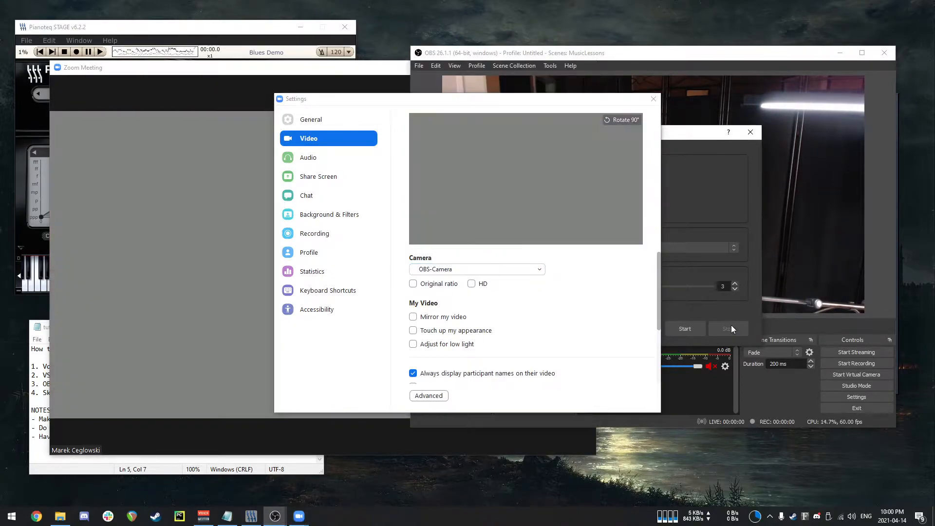
pyautogui.click(685, 329)
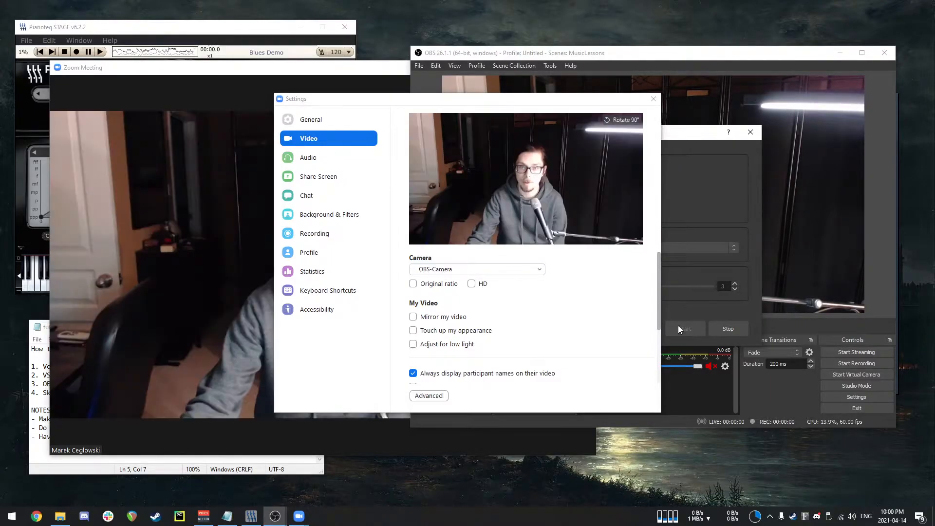
pyautogui.click(652, 100)
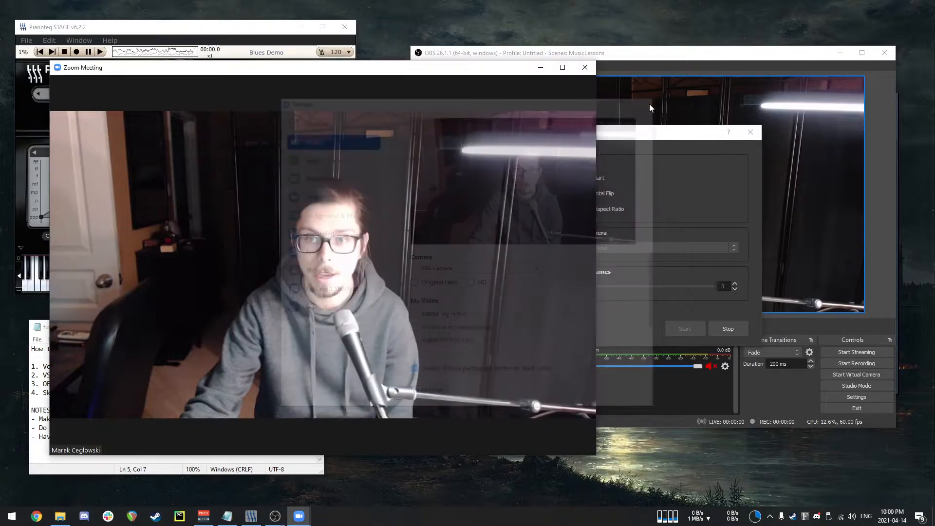
# Move the VirtualCam dialog aside and switch between the Face and Piano scenes, ending on Piano.
pyautogui.moveTo(703, 133); pyautogui.dragTo(703, 222)
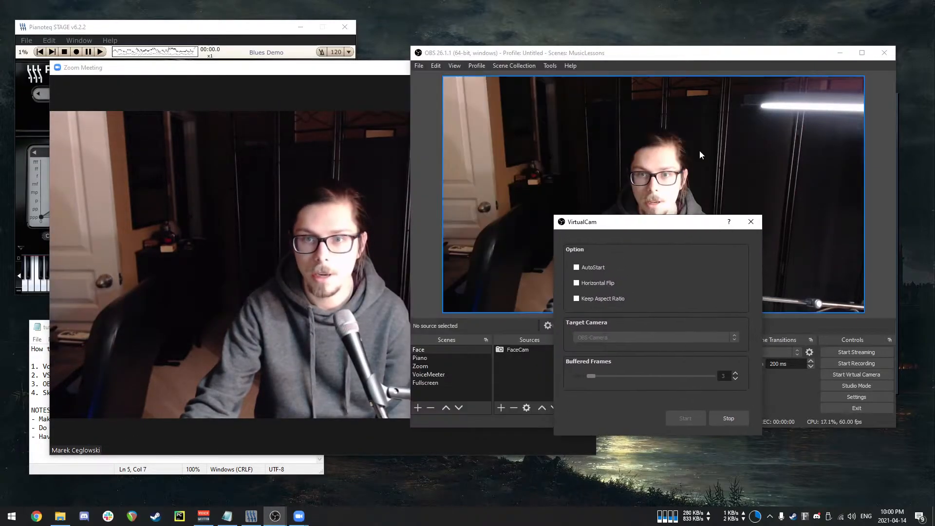
pyautogui.click(426, 358)
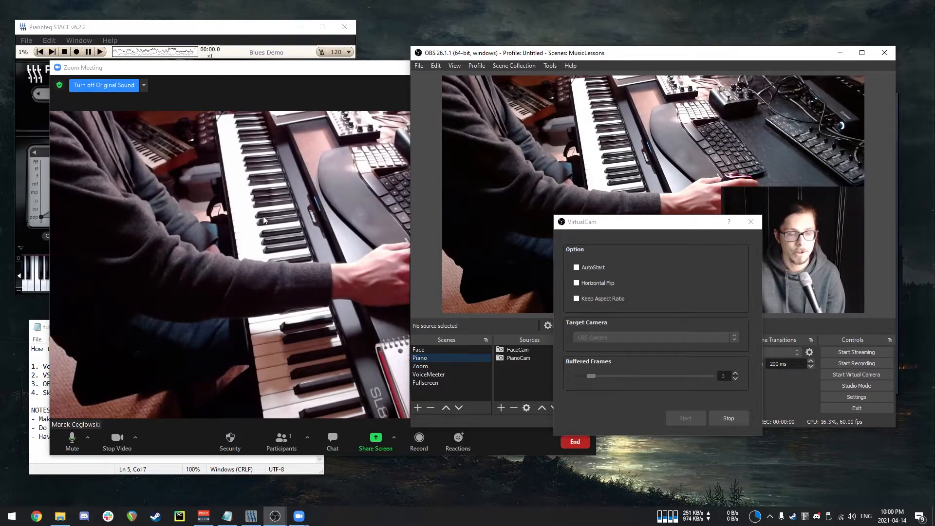
pyautogui.click(422, 368)
pyautogui.click(427, 359)
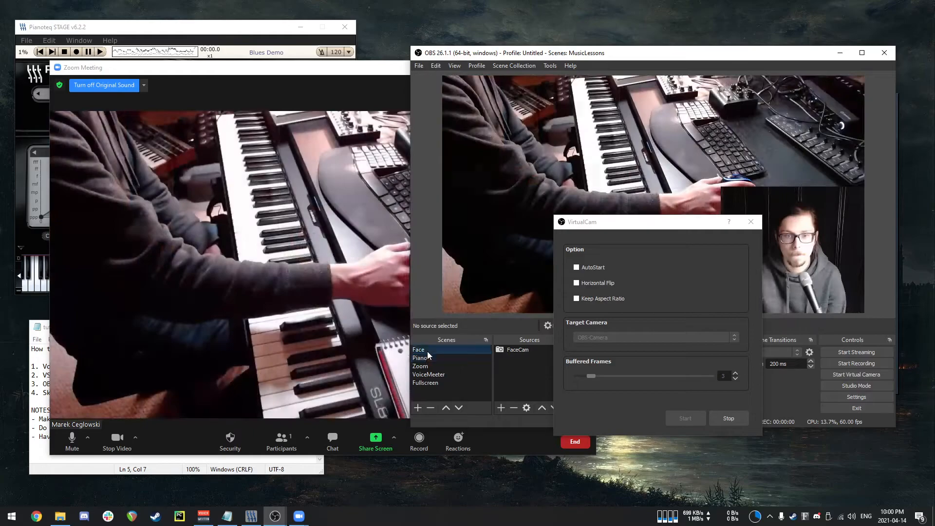
pyautogui.click(428, 350)
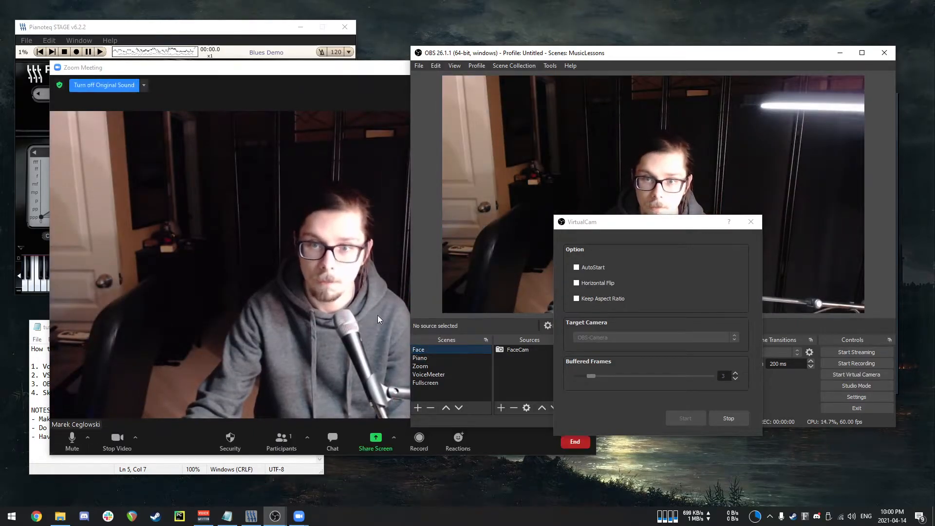
pyautogui.moveTo(288, 236)
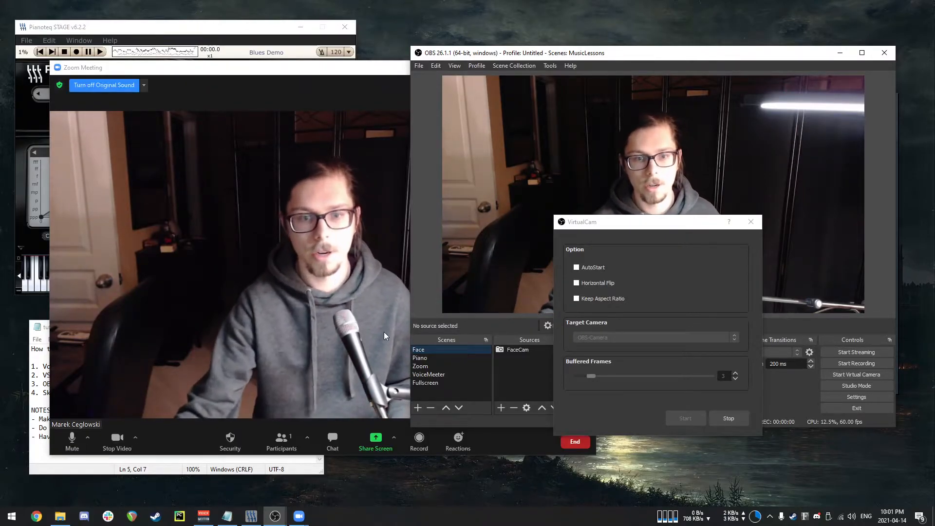
pyautogui.click(437, 359)
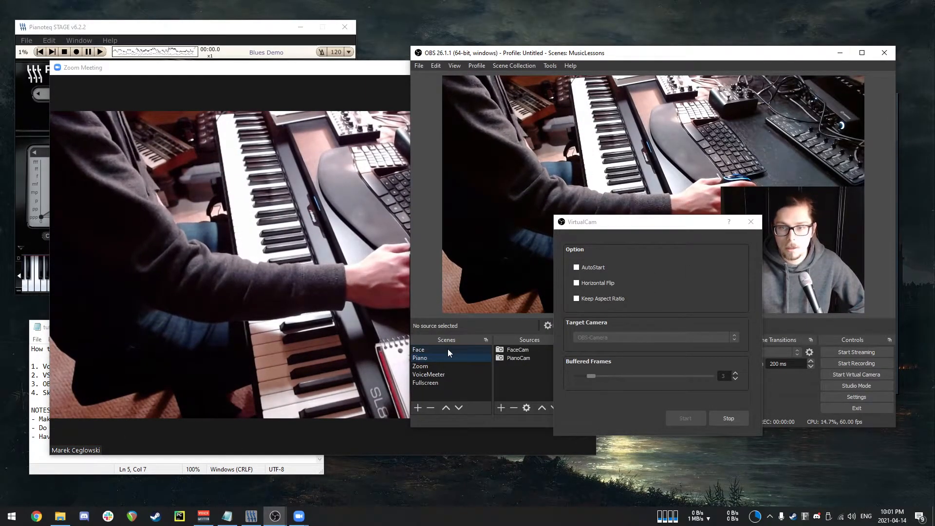
pyautogui.moveTo(347, 324)
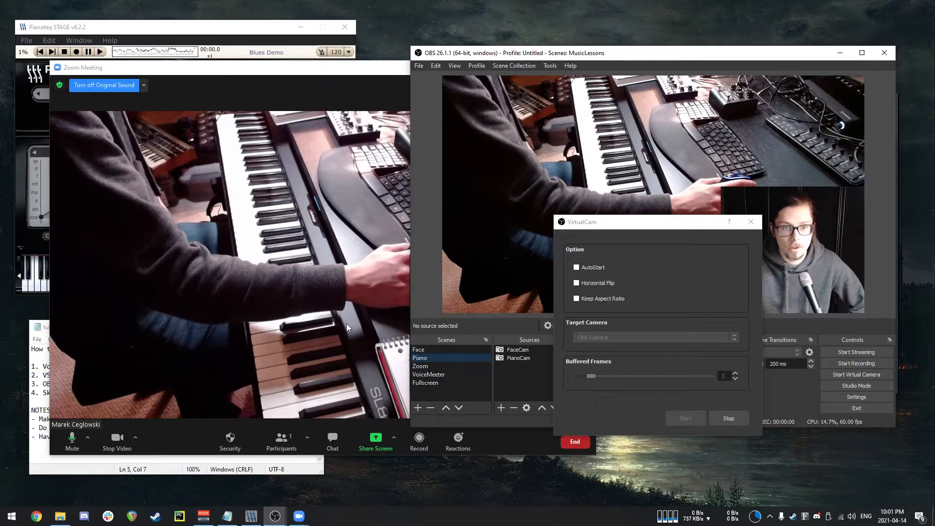
# End the Zoom meeting.
pyautogui.click(332, 275)
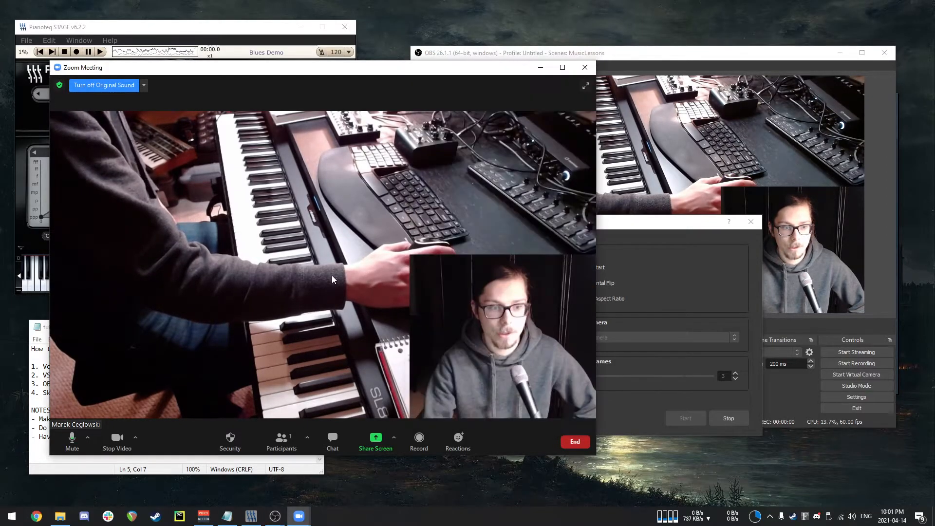
pyautogui.click(586, 68)
pyautogui.click(555, 95)
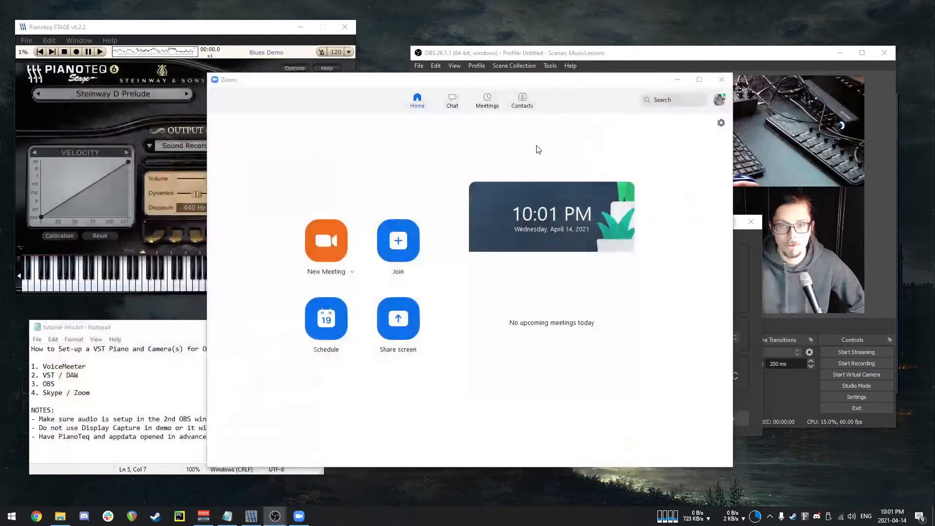
# Close the Zoom window and the VirtualCam dialog.
pyautogui.click(724, 83)
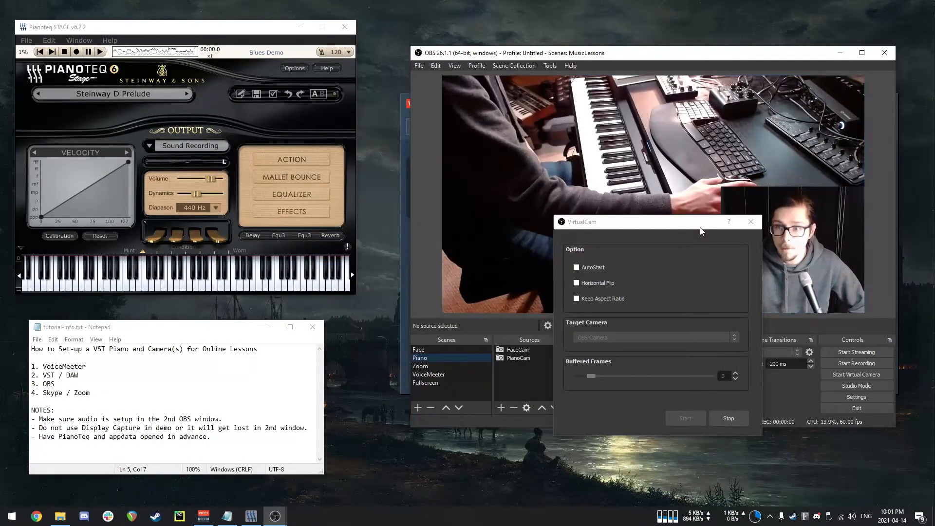
pyautogui.moveTo(700, 226); pyautogui.dragTo(682, 215)
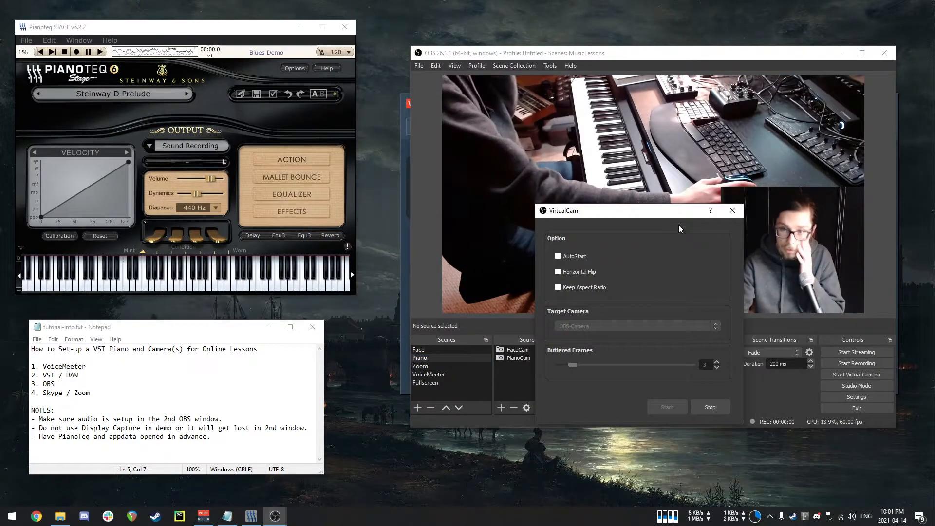
pyautogui.click(732, 211)
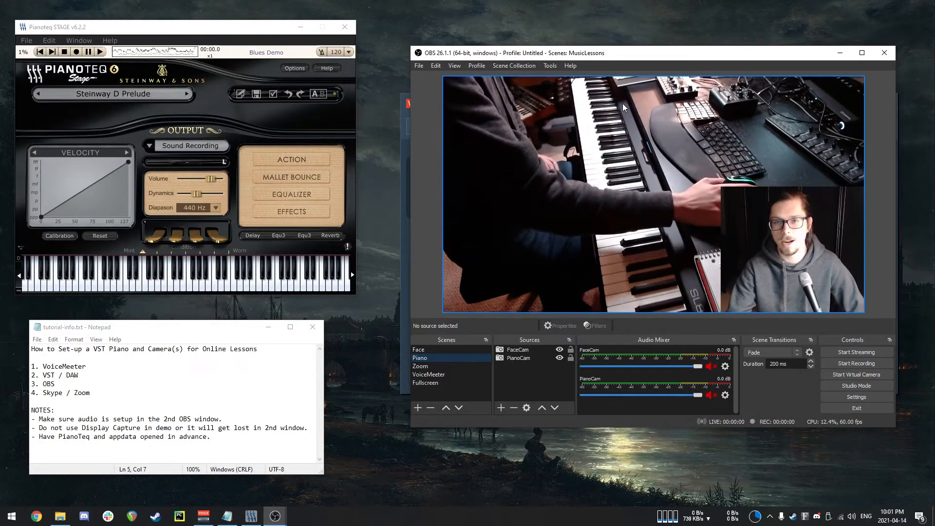
pyautogui.click(553, 63)
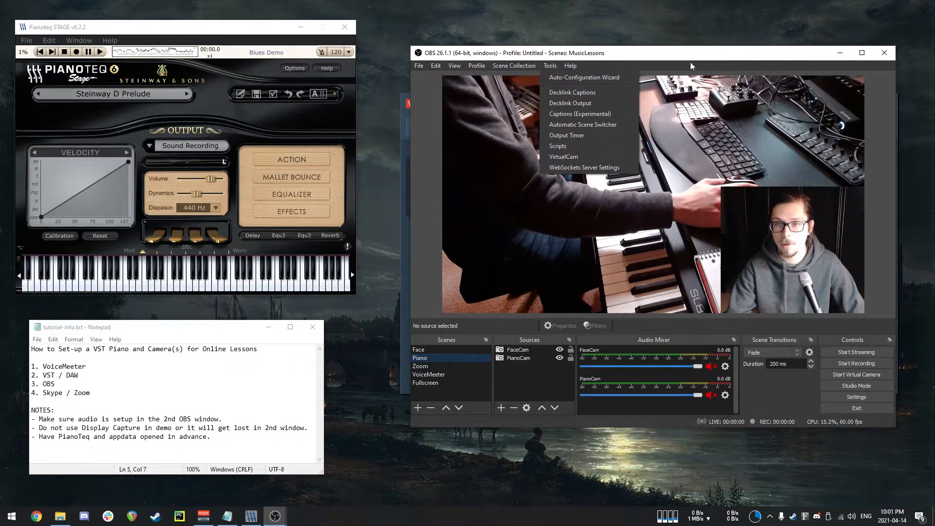
pyautogui.click(718, 59)
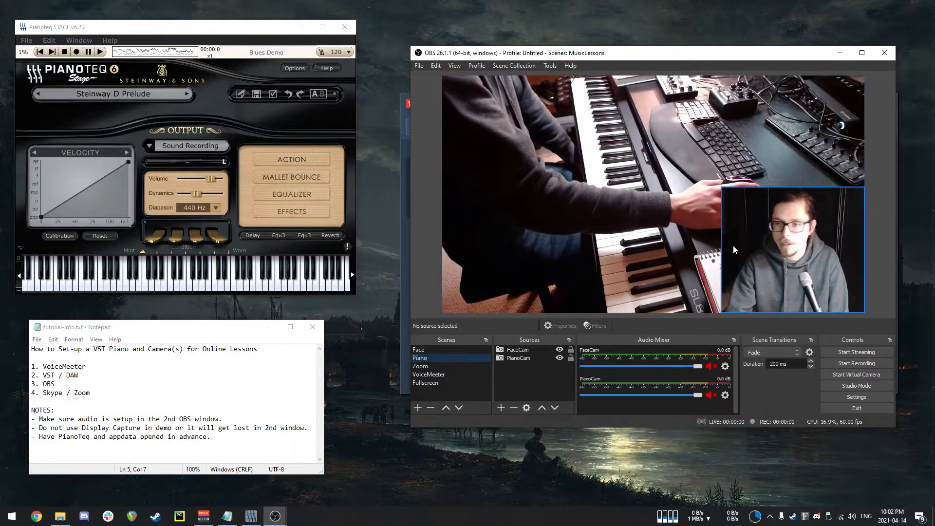
# Review the Face and Piano scenes and their FaceCam and PianoCam sources.
pyautogui.click(466, 350)
pyautogui.click(466, 359)
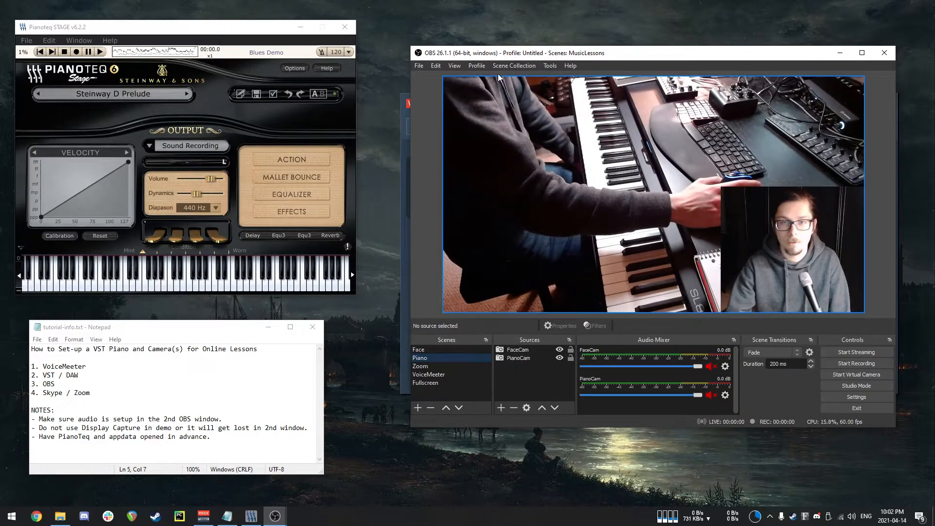
pyautogui.click(524, 66)
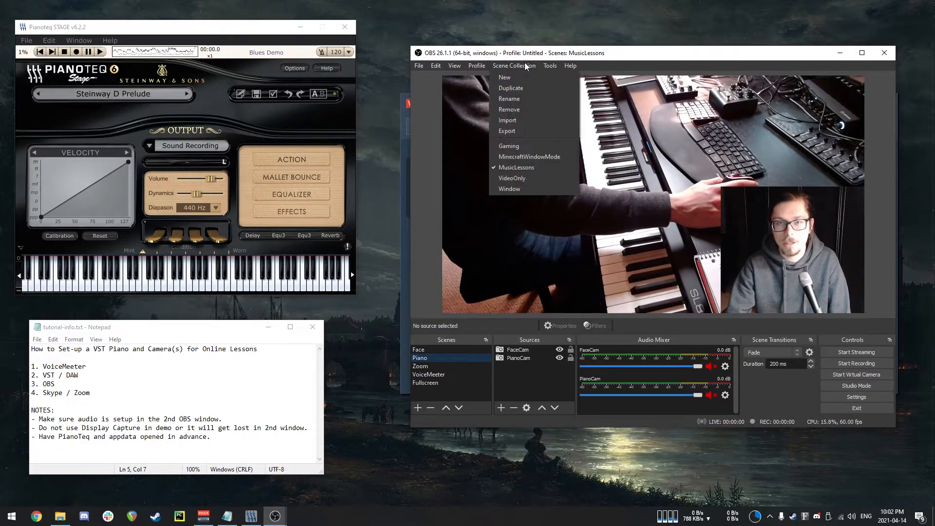
pyautogui.click(524, 64)
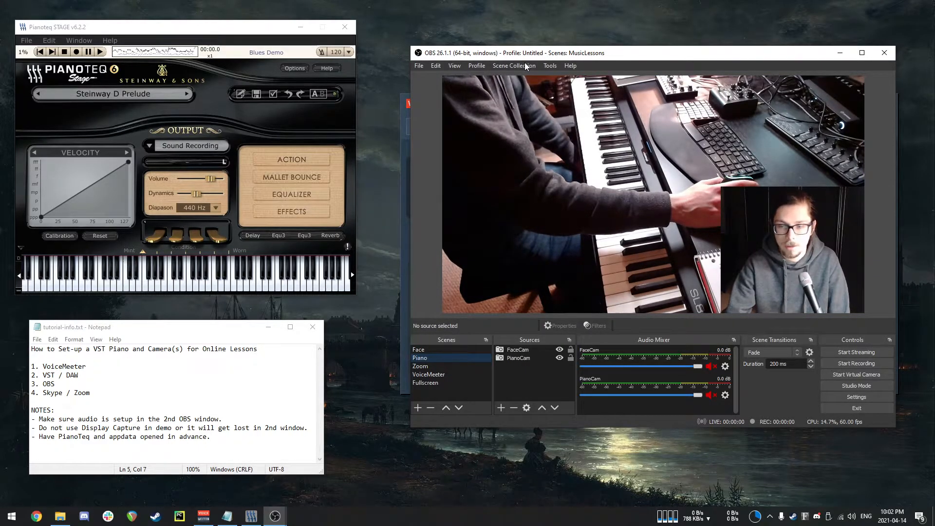
pyautogui.click(439, 350)
pyautogui.click(439, 356)
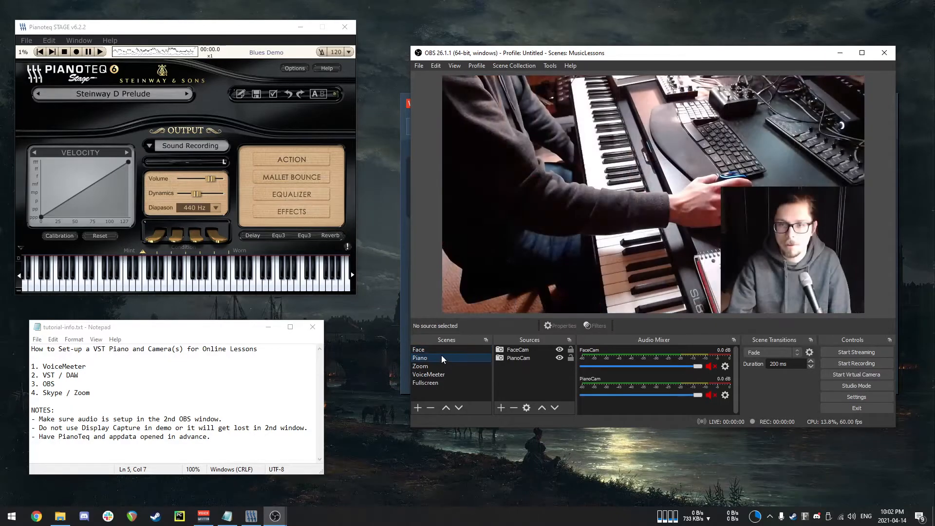
pyautogui.click(450, 348)
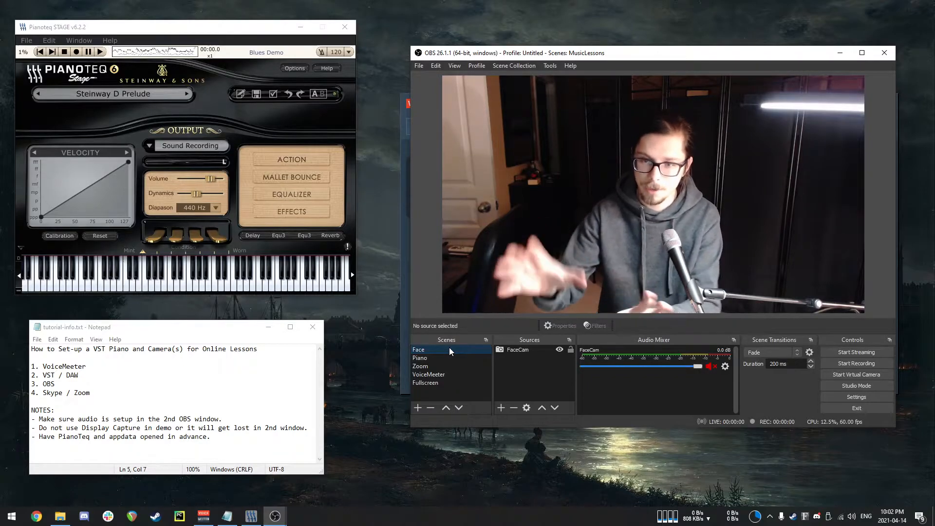
pyautogui.click(529, 351)
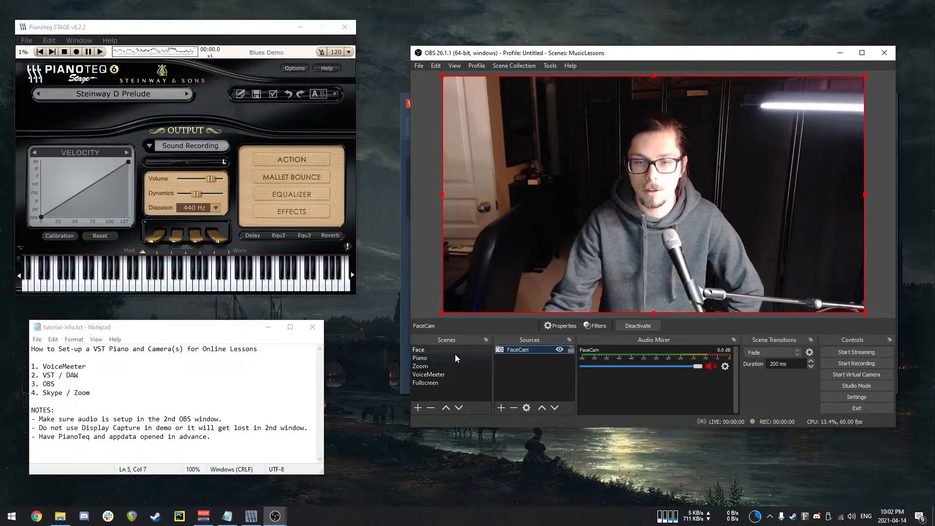
pyautogui.click(455, 356)
pyautogui.click(514, 351)
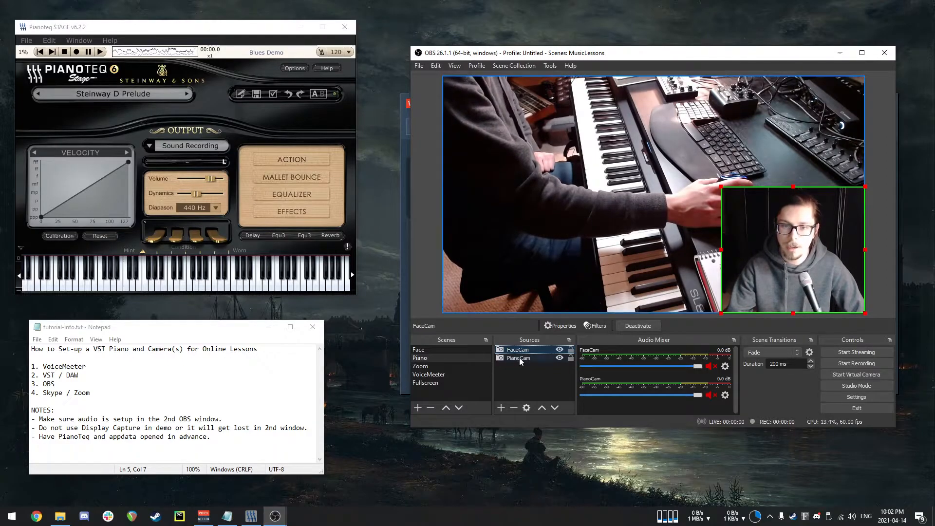
pyautogui.click(520, 358)
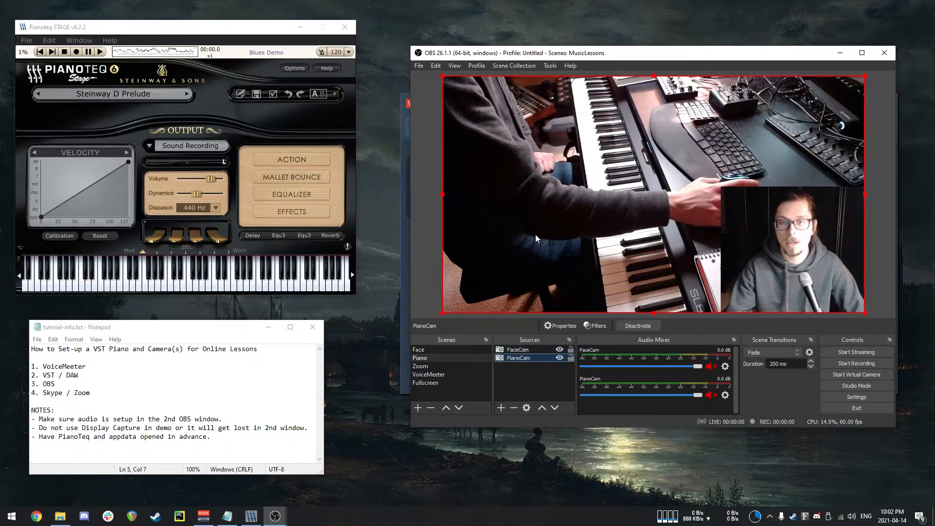
# Create a new scene collection named Tutorial.
pyautogui.click(519, 63)
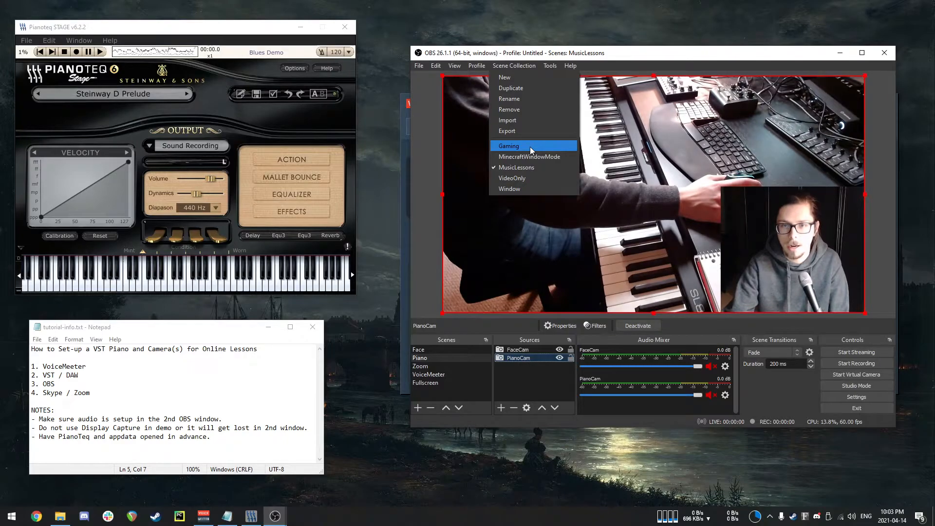
pyautogui.click(516, 78)
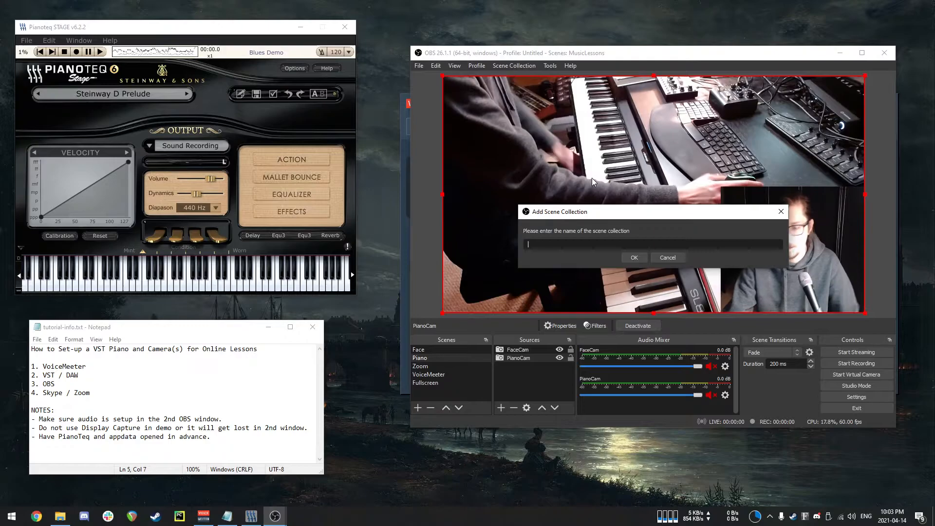
pyautogui.write('De')
pyautogui.press('BackSpace')
pyautogui.press('BackSpace')
pyautogui.write('Tutorial')
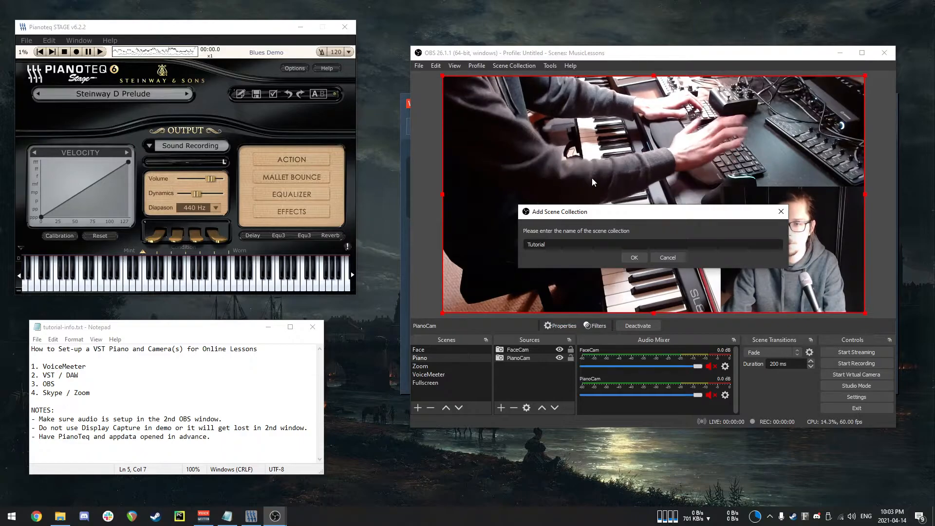
pyautogui.click(631, 257)
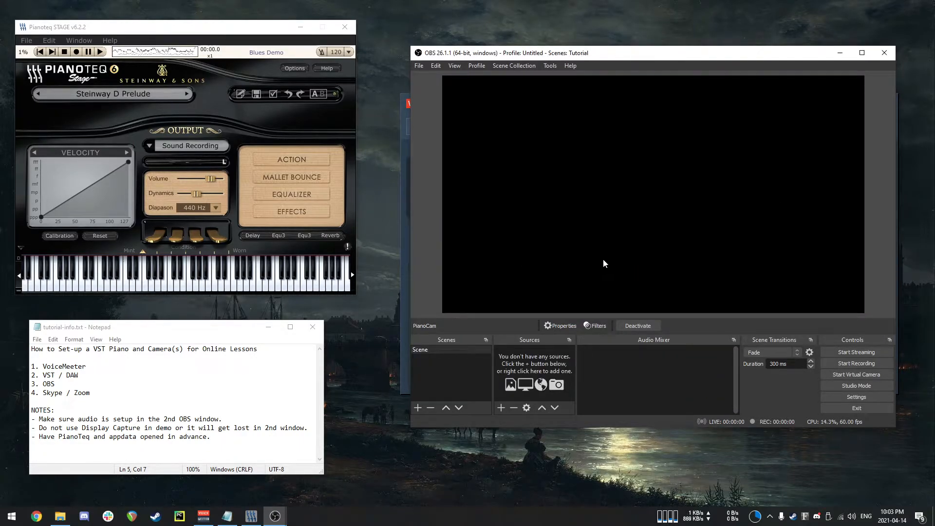
# Add a new Video Capture Device source named FaceCam to the scene.
pyautogui.moveTo(275, 516)
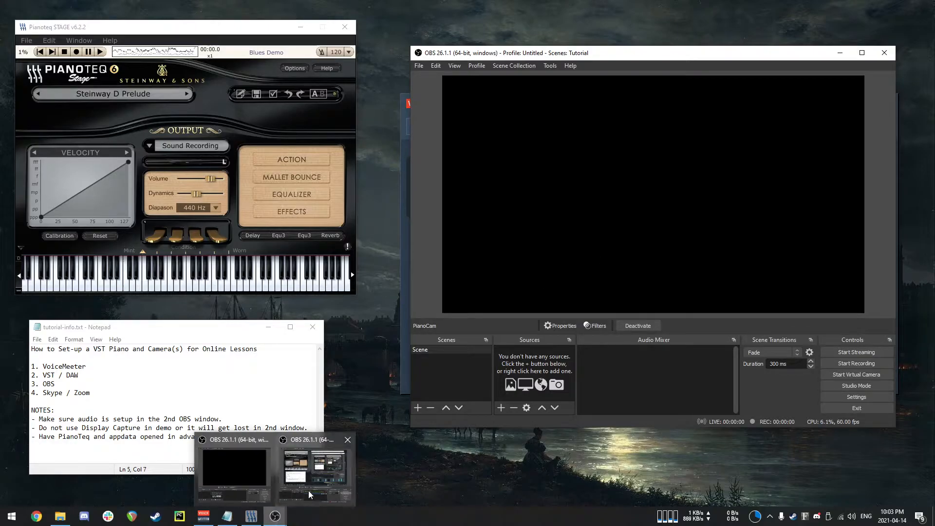
pyautogui.moveTo(316, 489)
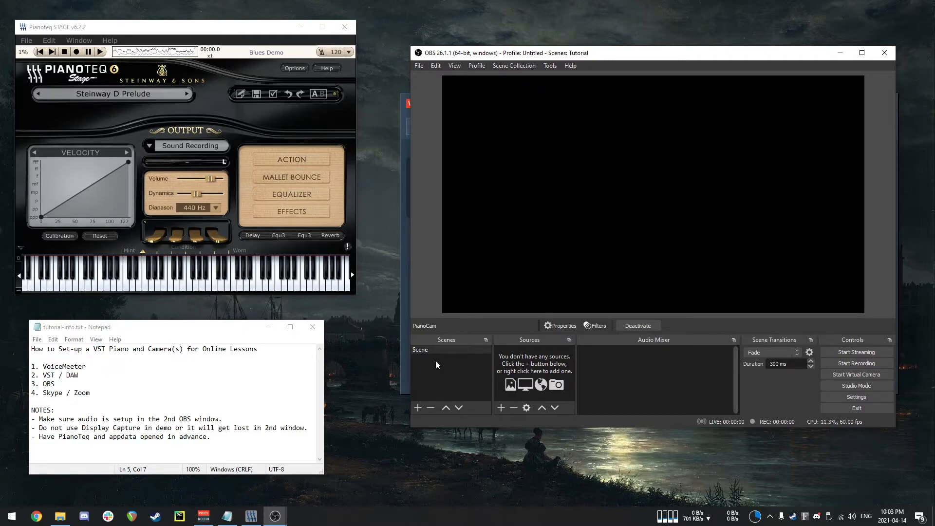
pyautogui.rightClick(531, 358)
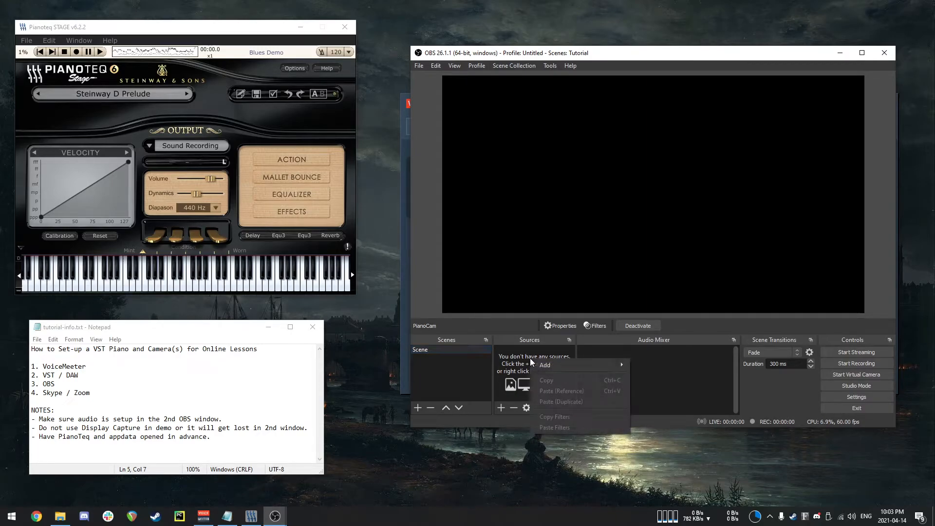
pyautogui.moveTo(624, 363)
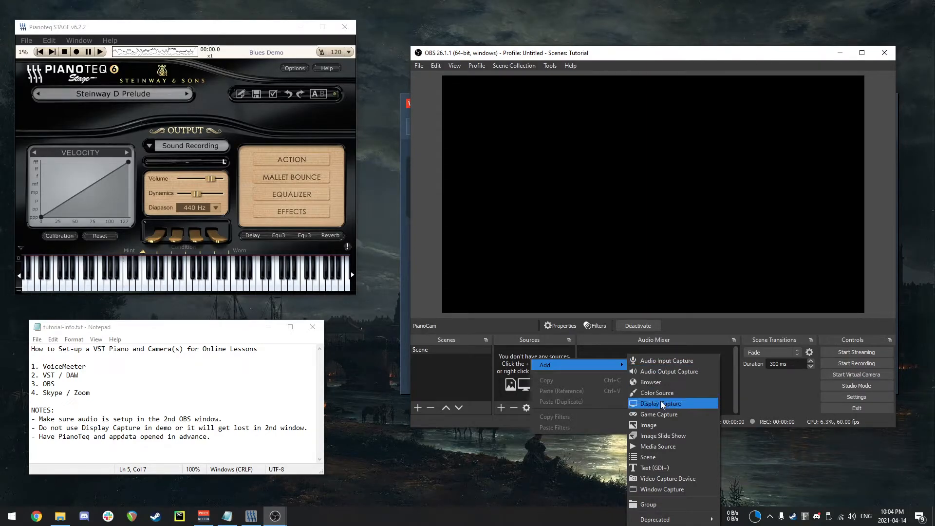
pyautogui.click(672, 480)
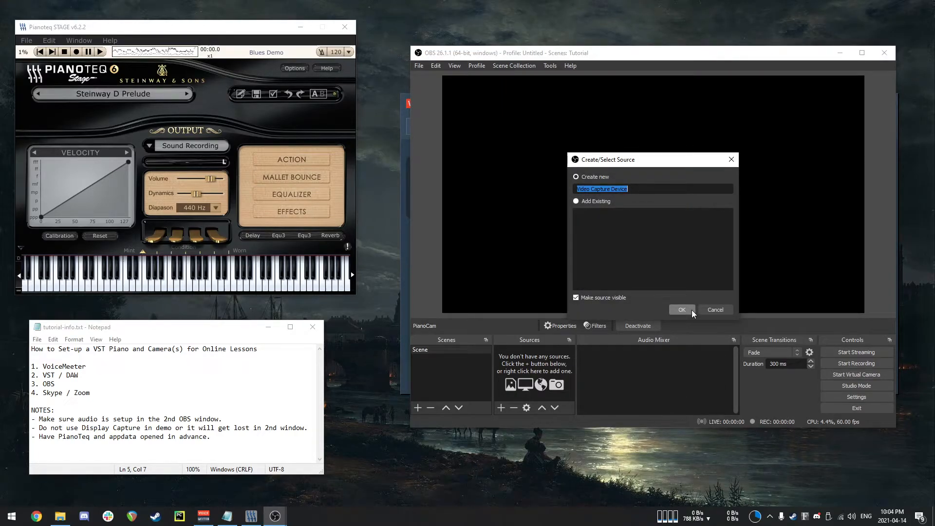
pyautogui.write('FaceCam')
pyautogui.click(685, 309)
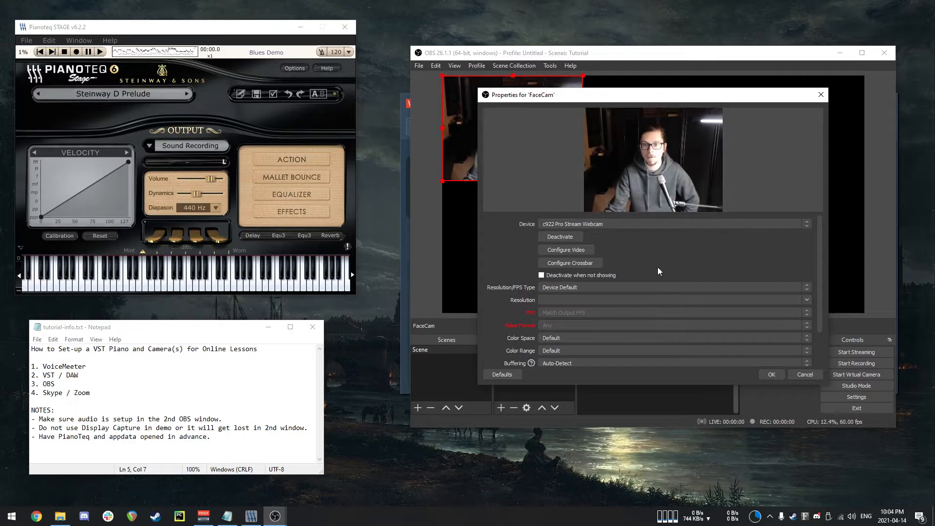
# Set the FaceCam device to c922 Pro Stream Webcam and confirm its properties.
pyautogui.click(619, 228)
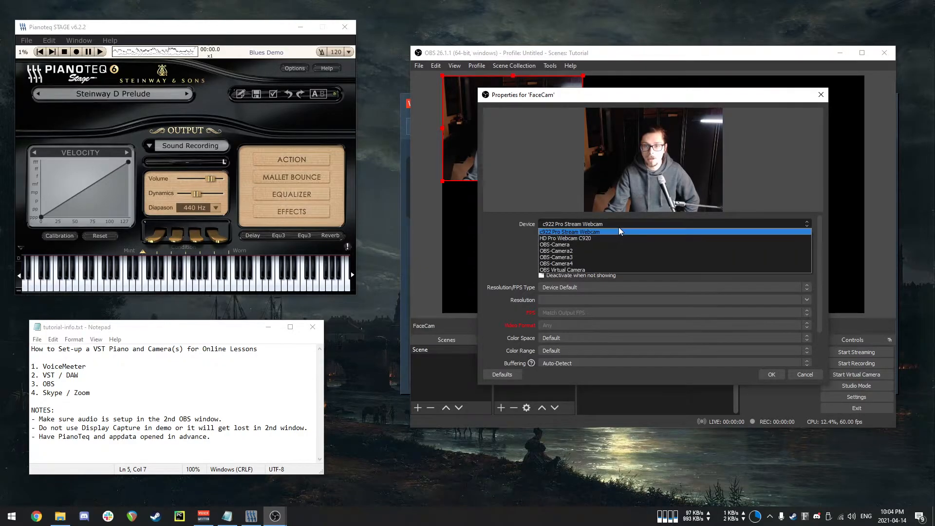
pyautogui.click(590, 240)
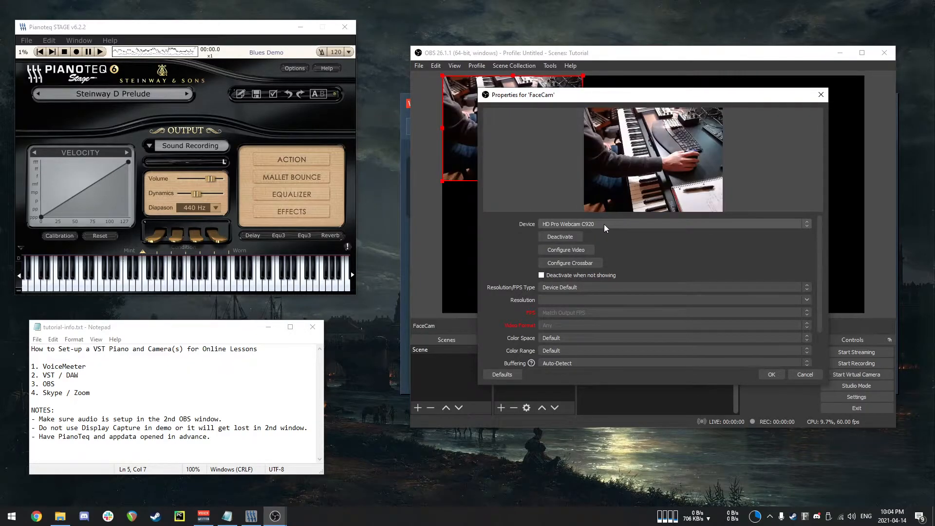
pyautogui.click(608, 224)
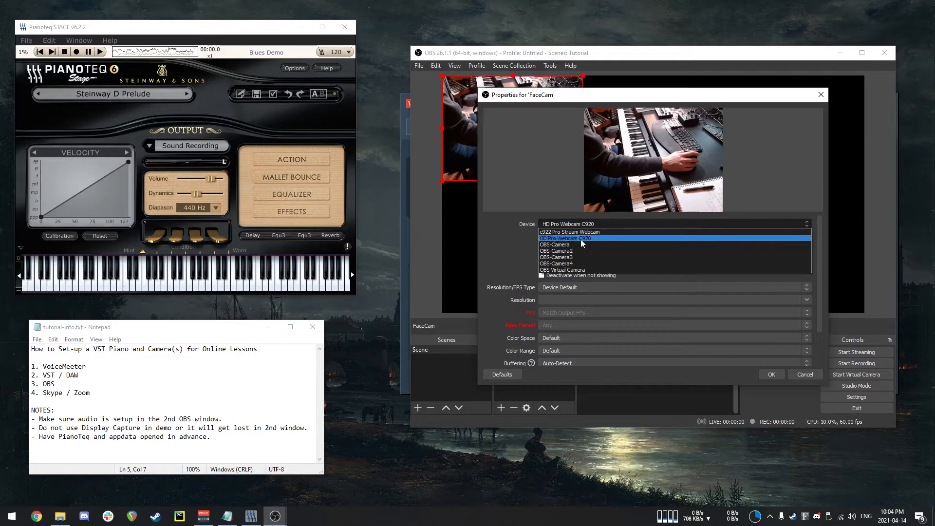
pyautogui.click(587, 232)
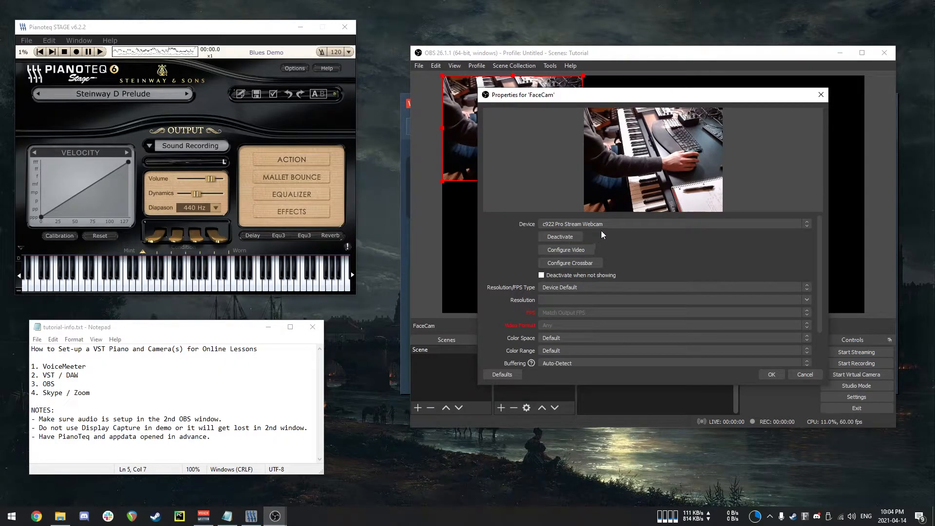
pyautogui.scroll(-2, 499, 241)
pyautogui.scroll(2, 516, 254)
pyautogui.click(772, 375)
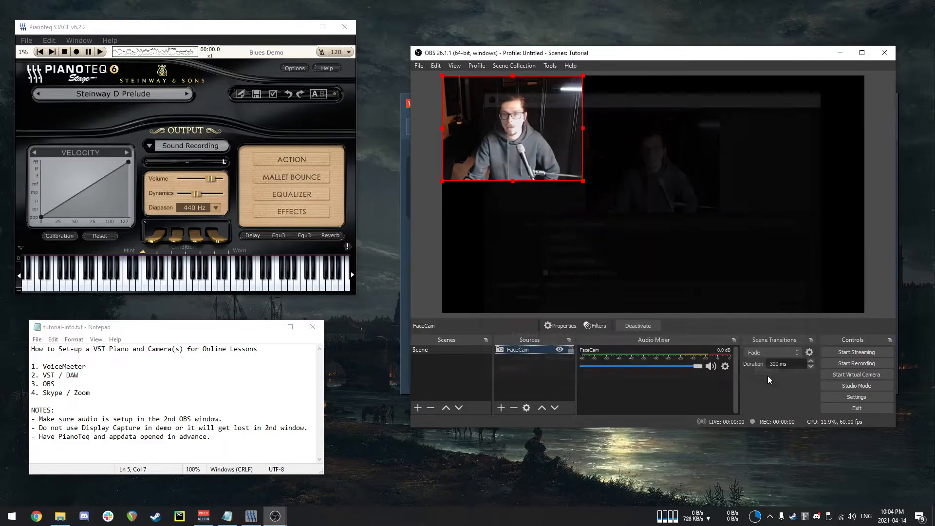
# Enlarge and reposition the FaceCam source so it fills the canvas height, roughly centred.
pyautogui.moveTo(512, 134); pyautogui.dragTo(547, 133)
pyautogui.moveTo(614, 179); pyautogui.dragTo(772, 313)
pyautogui.moveTo(700, 250); pyautogui.dragTo(705, 251)
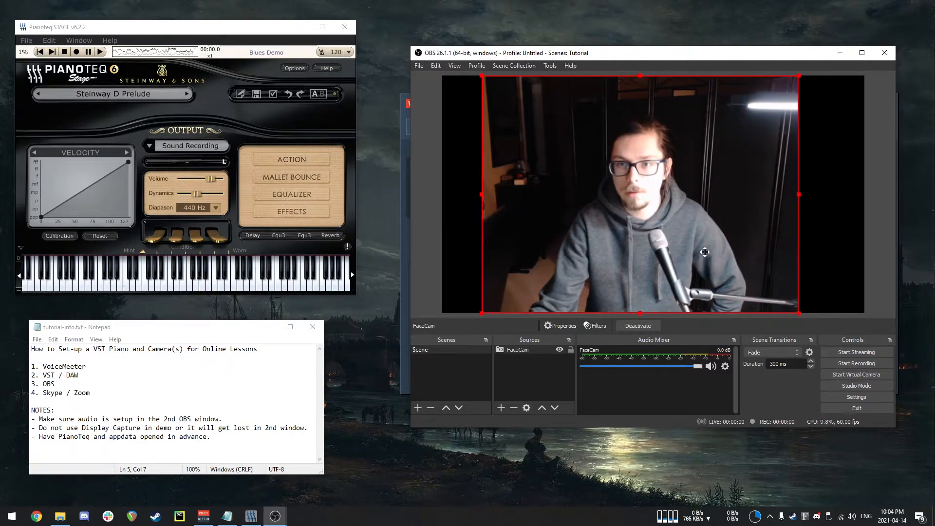
pyautogui.moveTo(706, 181); pyautogui.dragTo(710, 181)
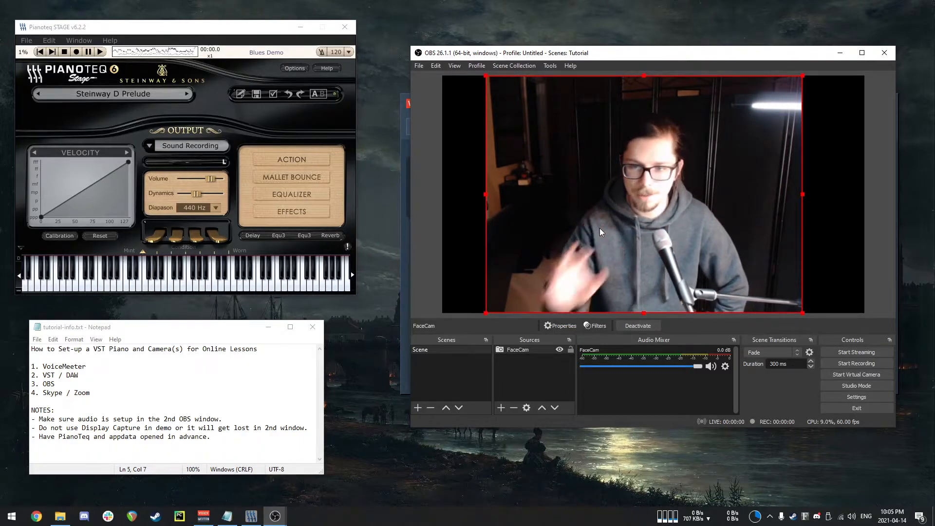
pyautogui.click(446, 205)
pyautogui.click(507, 205)
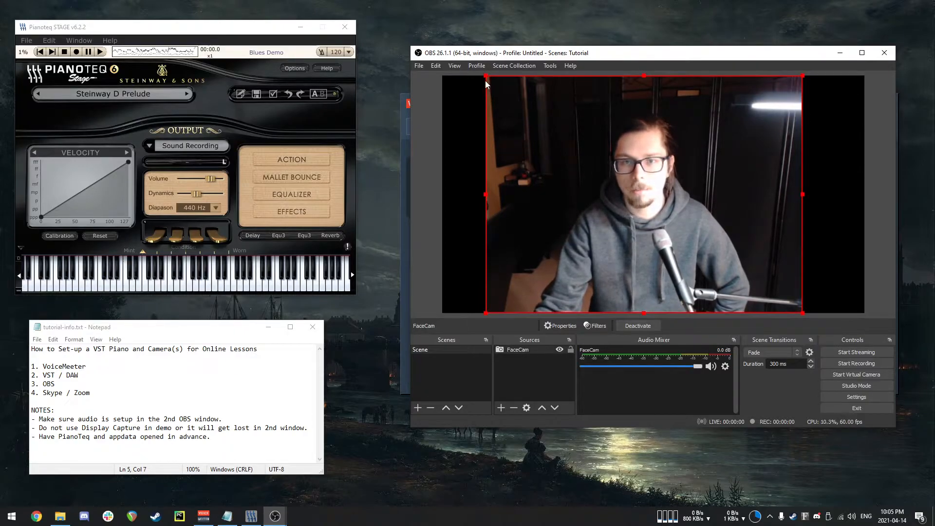
pyautogui.moveTo(485, 81); pyautogui.dragTo(505, 73)
pyautogui.moveTo(591, 167); pyautogui.dragTo(602, 167)
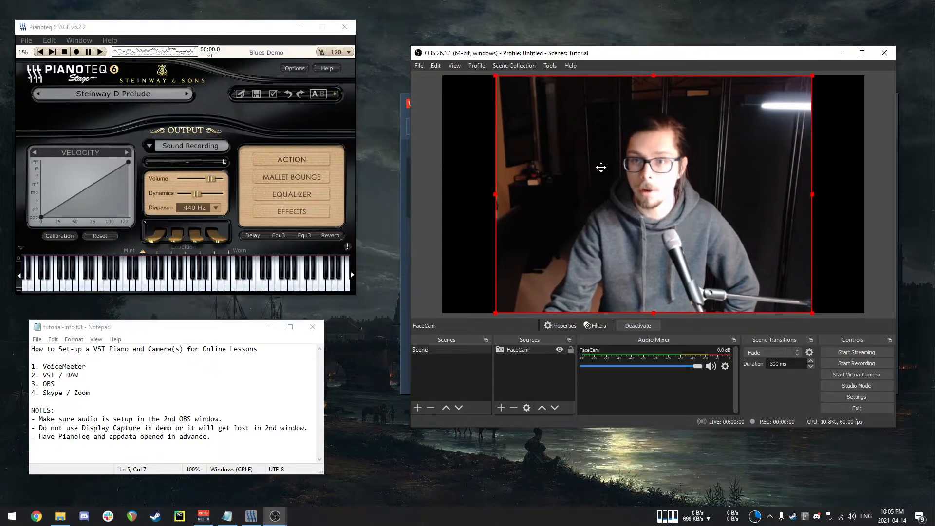
pyautogui.click(844, 197)
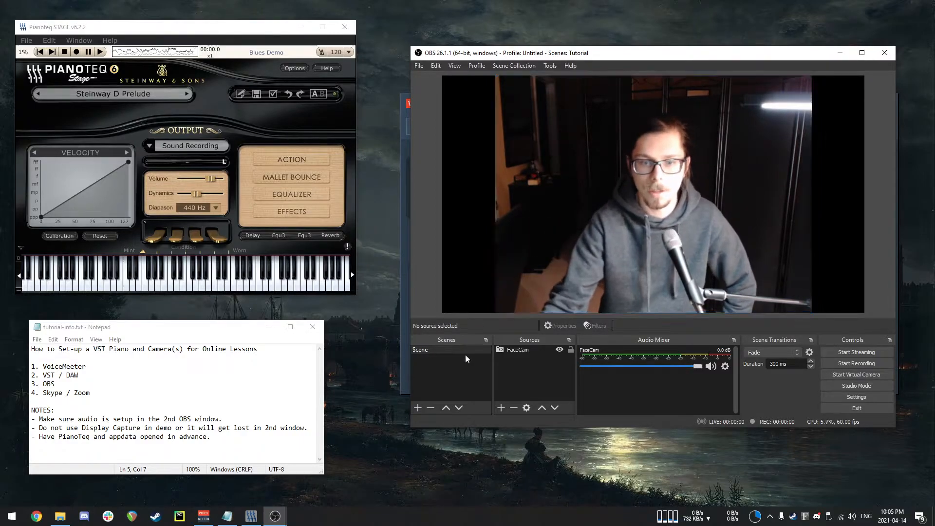
# Add a new scene named Piano.
pyautogui.rightClick(442, 379)
pyautogui.click(464, 387)
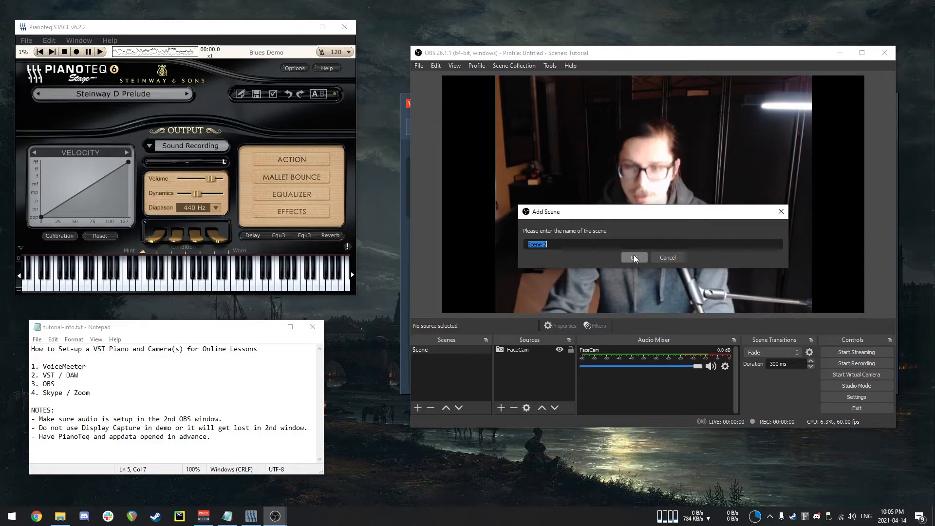
pyautogui.write('Piano')
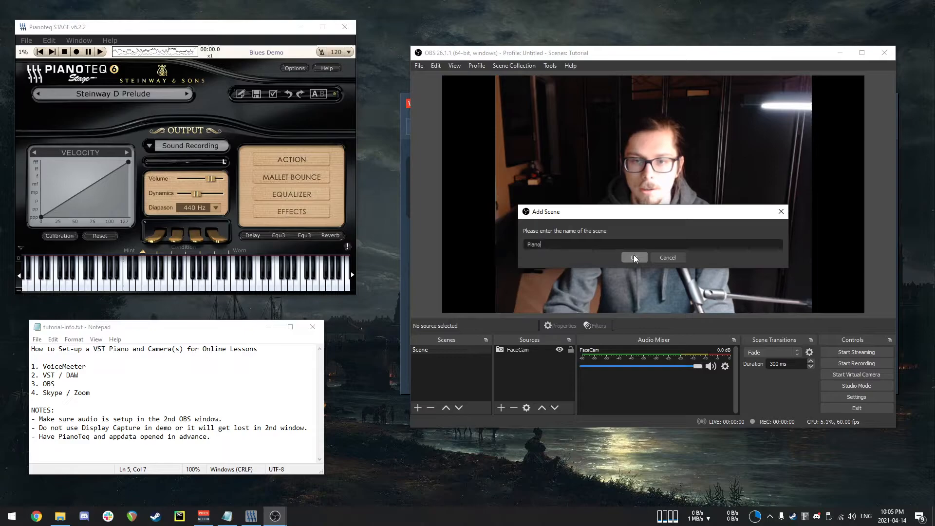
pyautogui.click(634, 257)
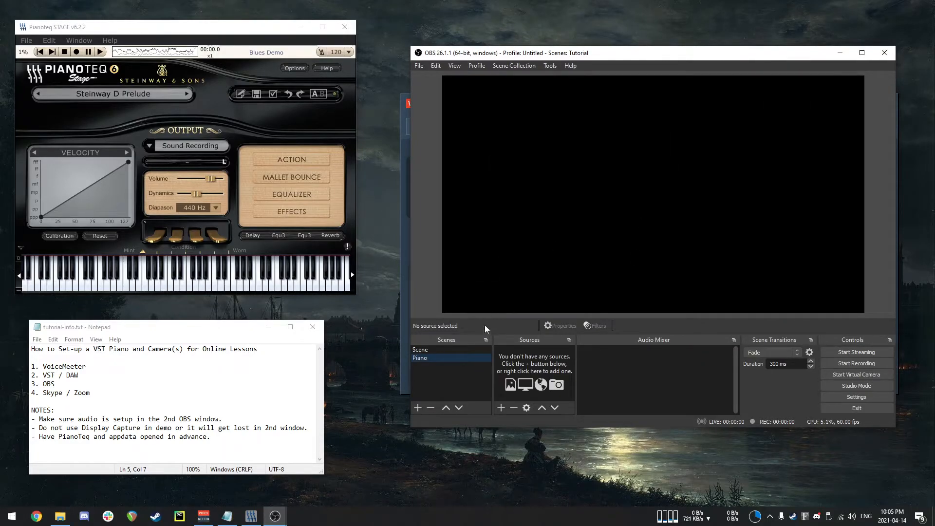
# Add a new Video Capture Device source to the Piano scene and set its device to HD Pro Webcam C920.
pyautogui.rightClick(522, 364)
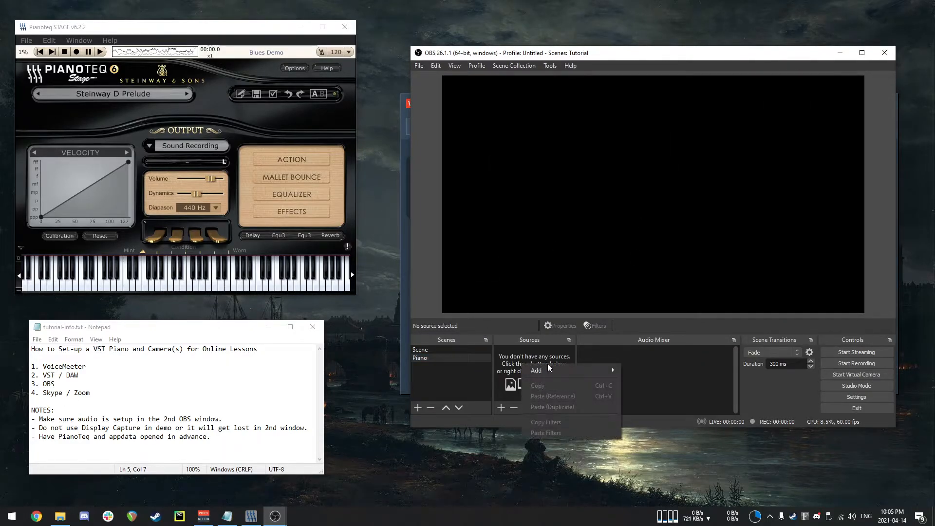
pyautogui.moveTo(549, 370)
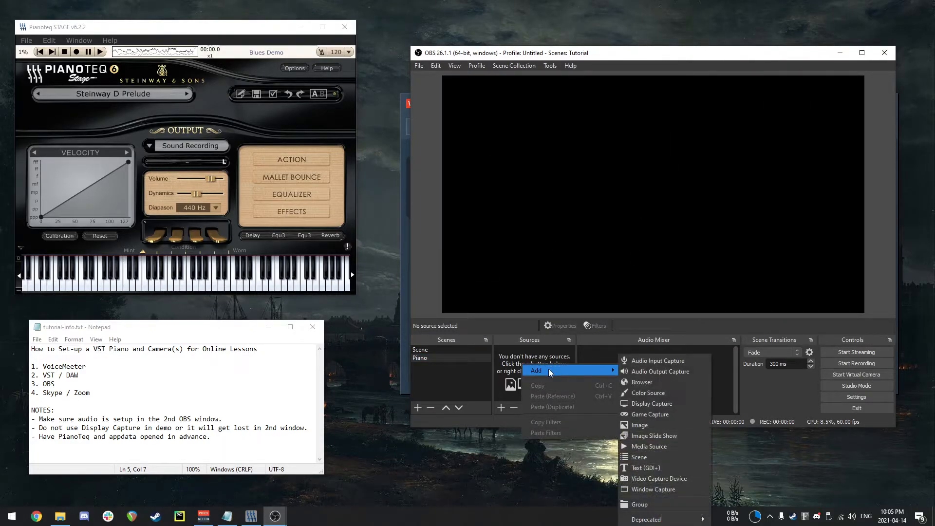
pyautogui.click(655, 479)
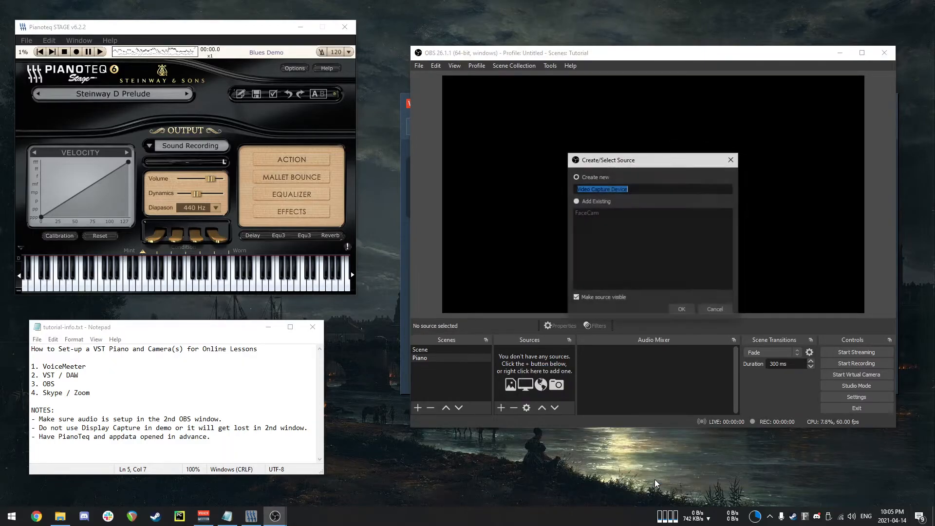
pyautogui.click(686, 311)
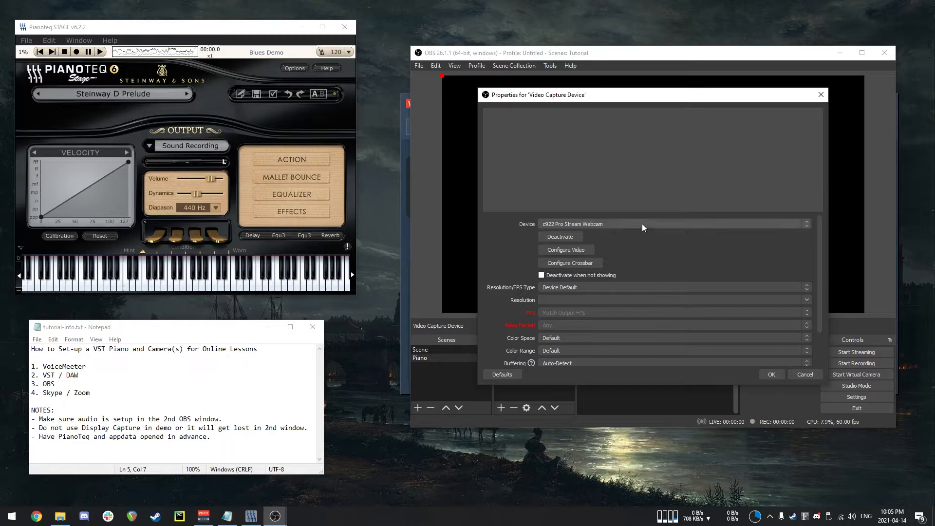
pyautogui.click(642, 225)
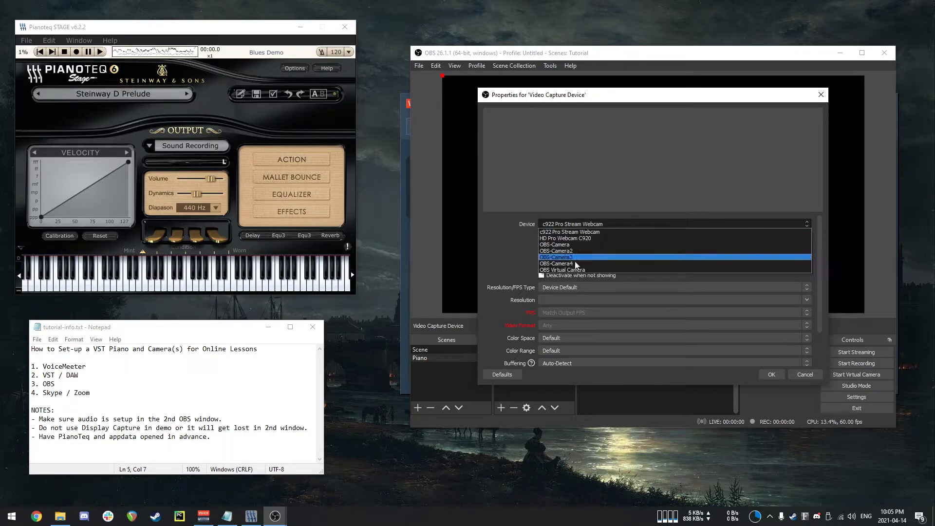
pyautogui.click(580, 237)
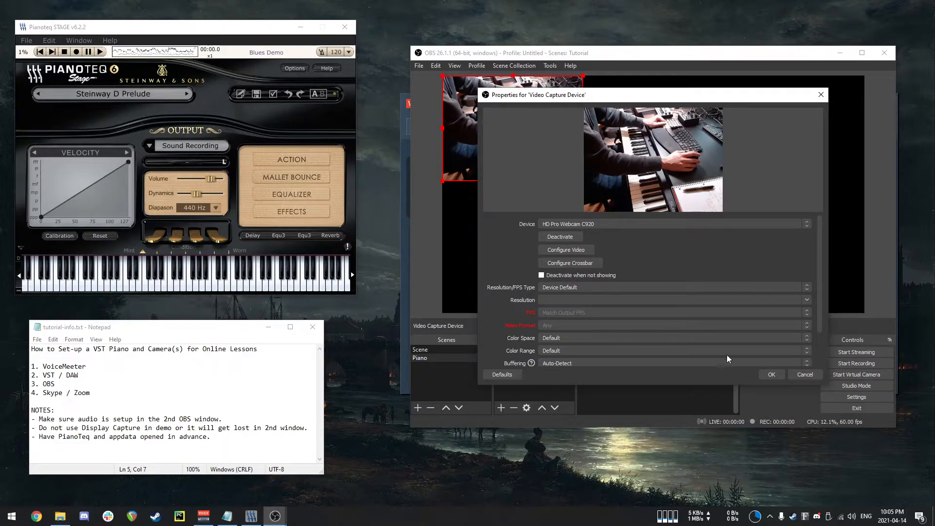
pyautogui.click(772, 374)
# Enlarge and reposition the piano camera source so it fills the canvas height, roughly centred.
pyautogui.moveTo(583, 180); pyautogui.dragTo(757, 283)
pyautogui.moveTo(630, 209); pyautogui.dragTo(682, 210)
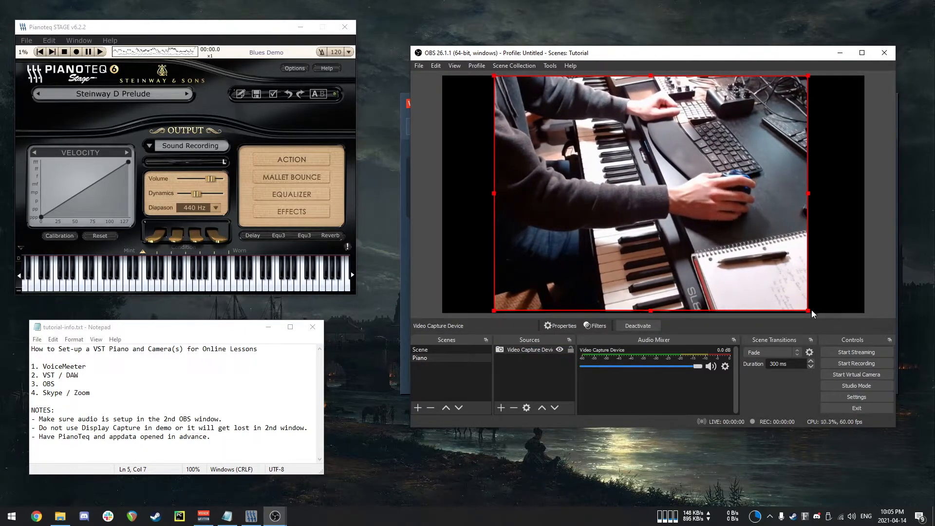
pyautogui.moveTo(809, 311); pyautogui.dragTo(812, 313)
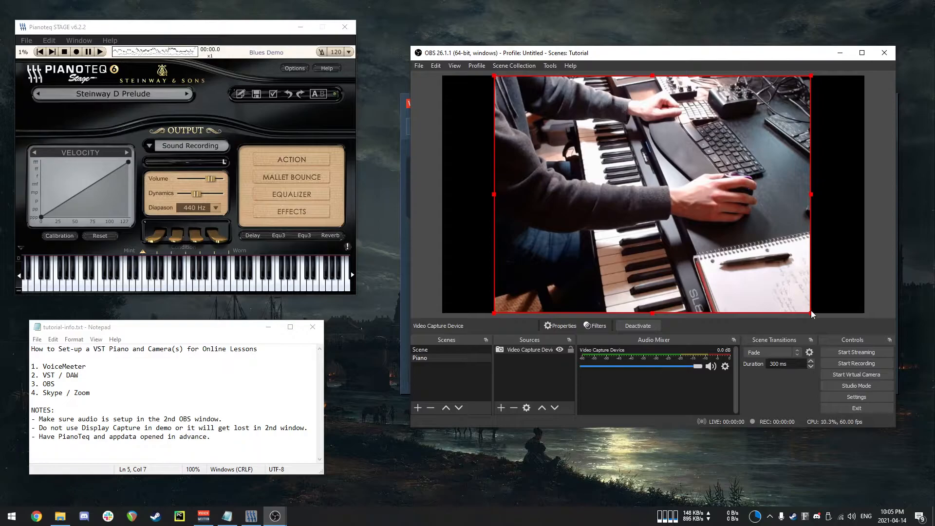
# Rename the original Scene to Face.
pyautogui.click(422, 349)
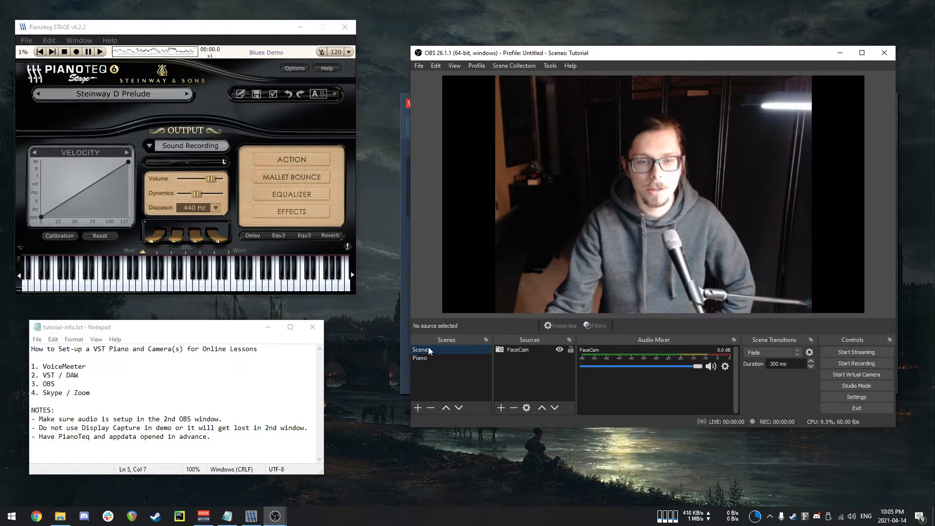
pyautogui.rightClick(434, 349)
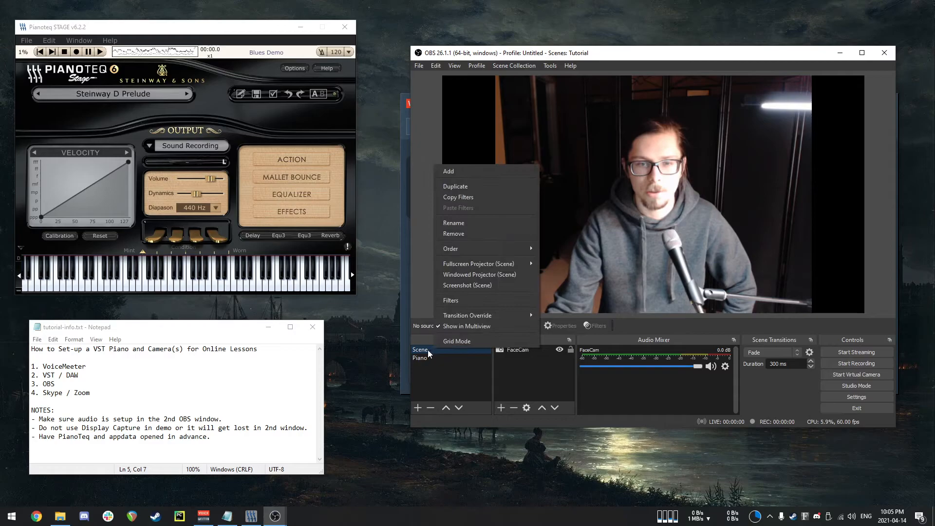
pyautogui.click(461, 222)
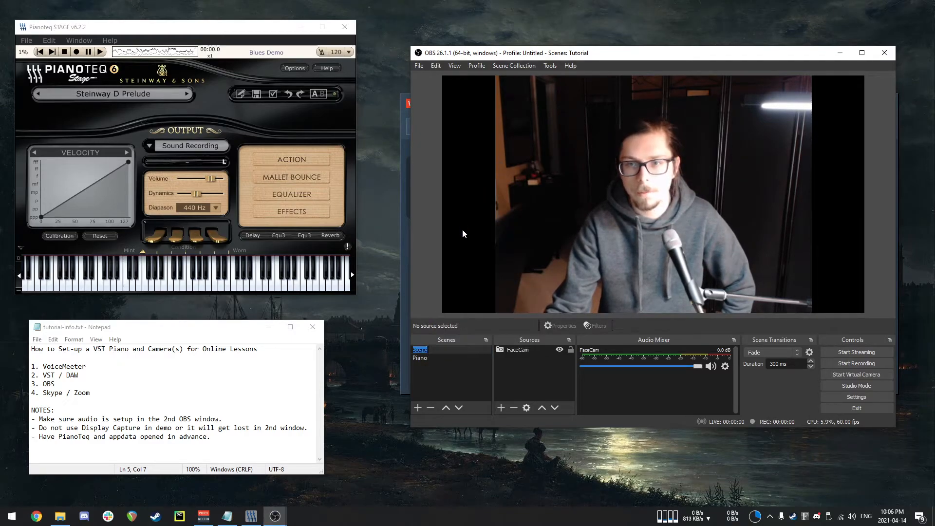
pyautogui.write('Face')
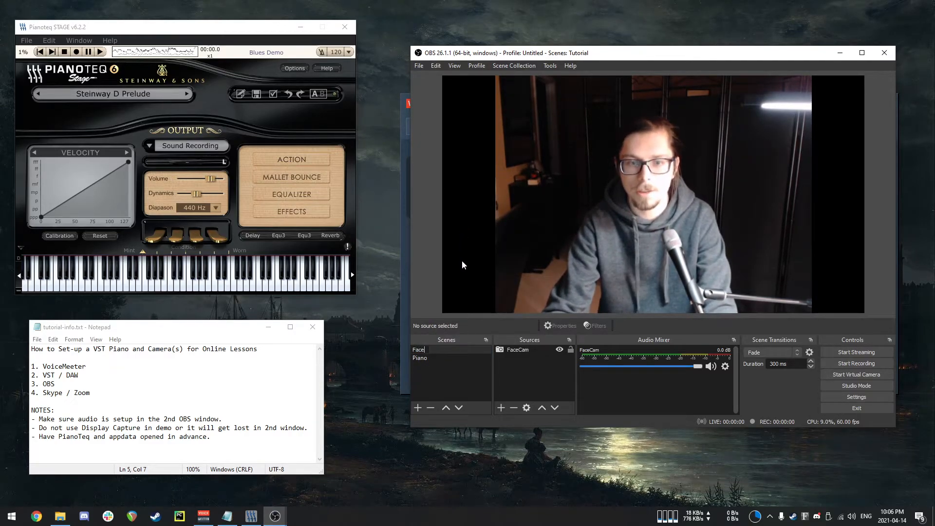
pyautogui.press('Return')
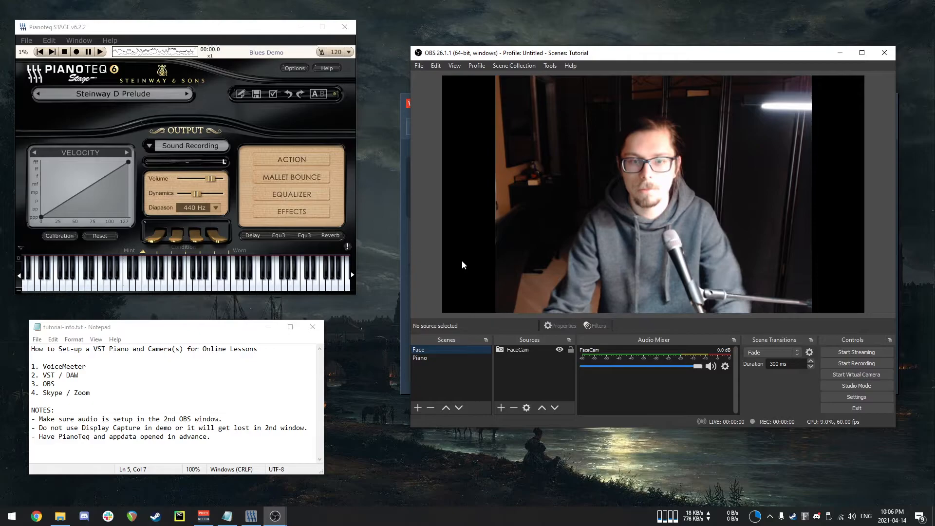
# Copy the FaceCam source from the Face scene and paste it as a reference into the Piano scene.
pyautogui.click(423, 357)
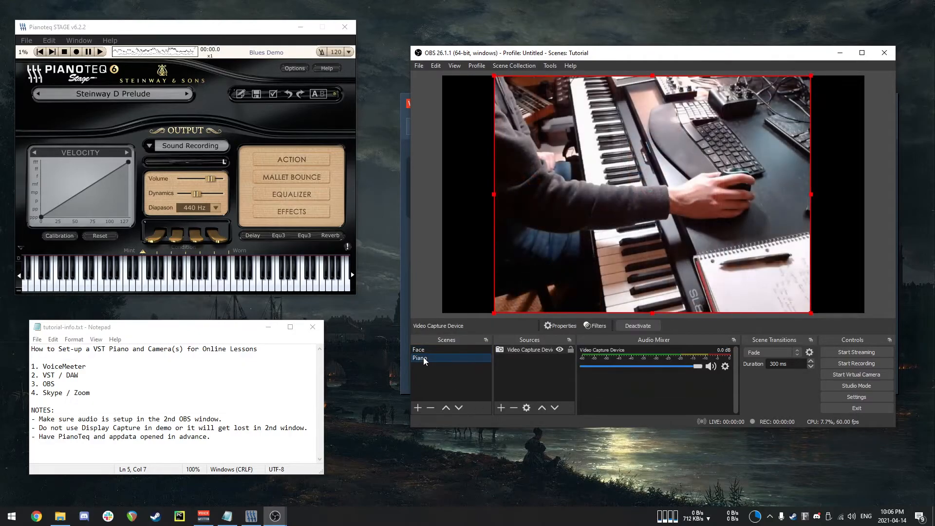
pyautogui.click(450, 246)
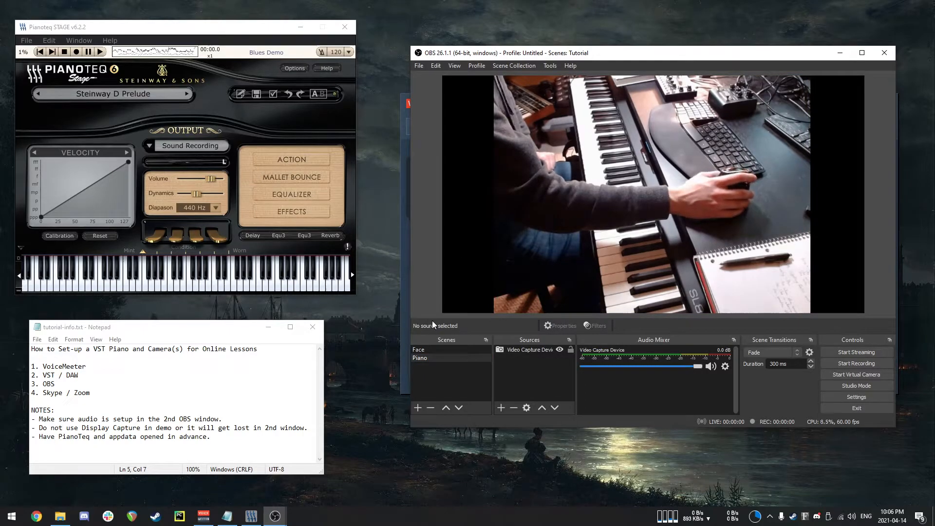
pyautogui.click(431, 349)
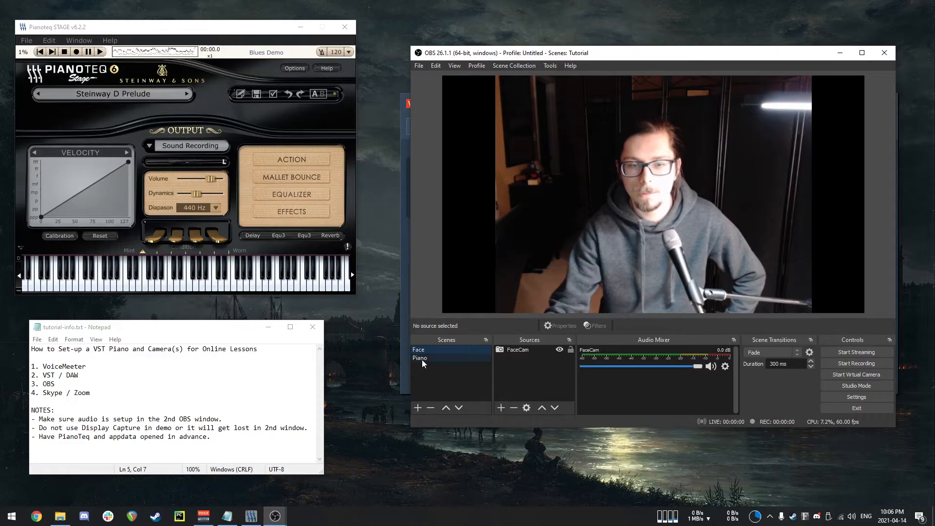
pyautogui.click(422, 359)
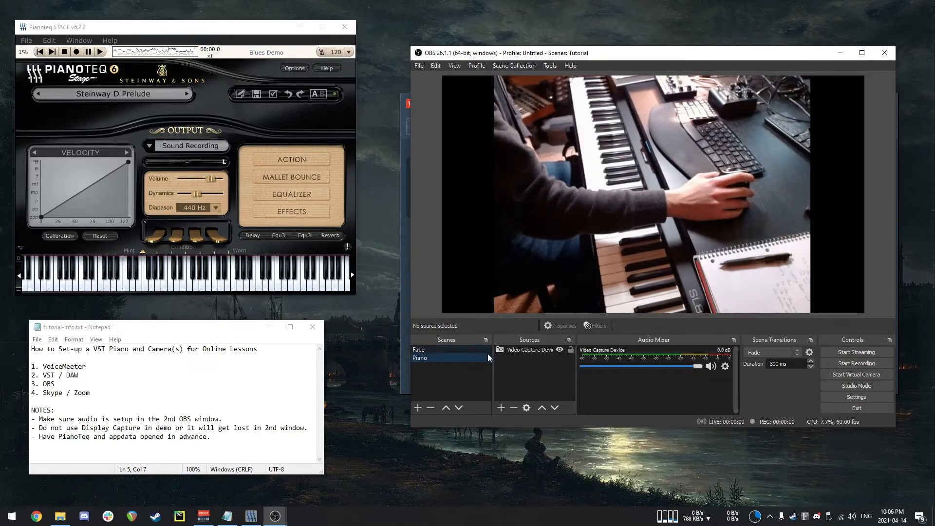
pyautogui.click(448, 351)
pyautogui.click(521, 349)
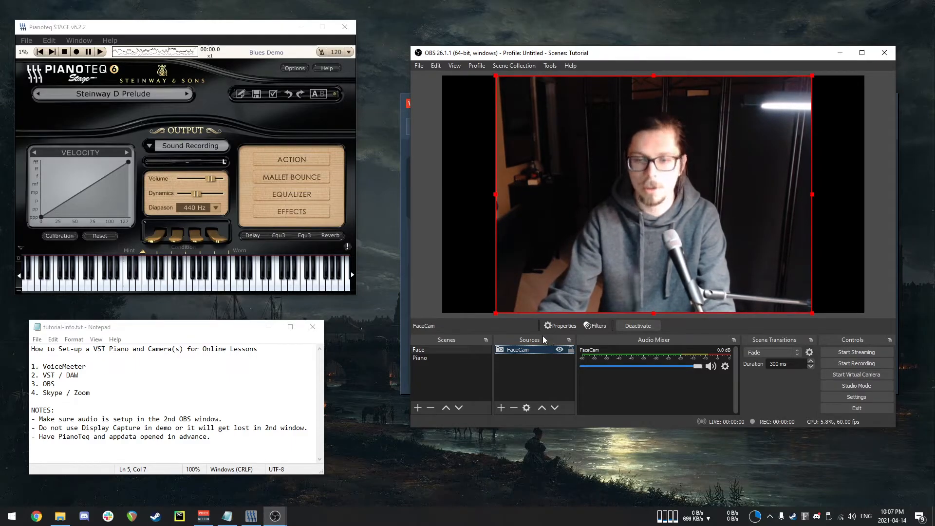
pyautogui.rightClick(534, 352)
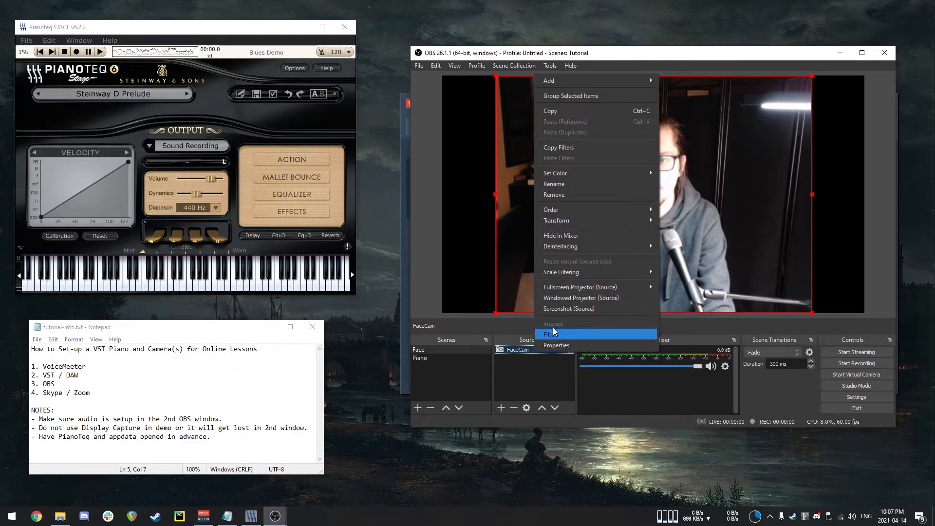
pyautogui.click(578, 113)
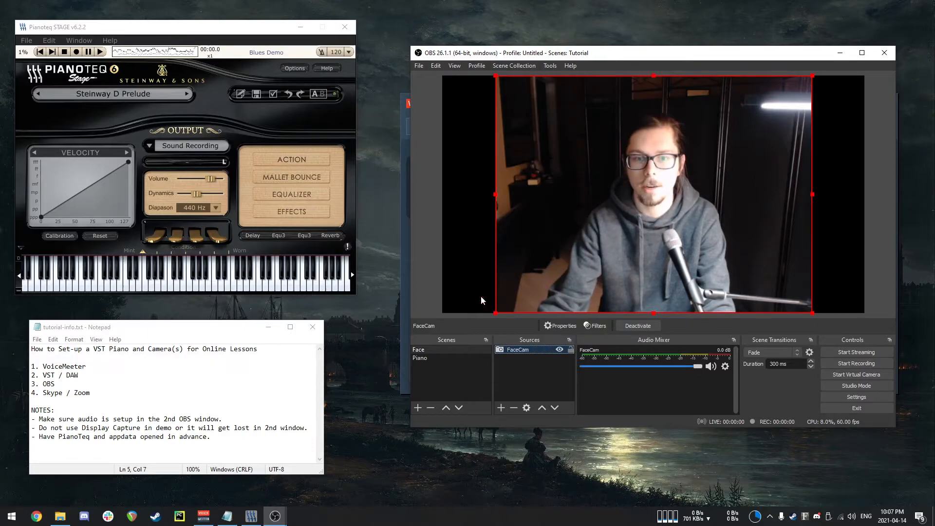
pyautogui.click(425, 358)
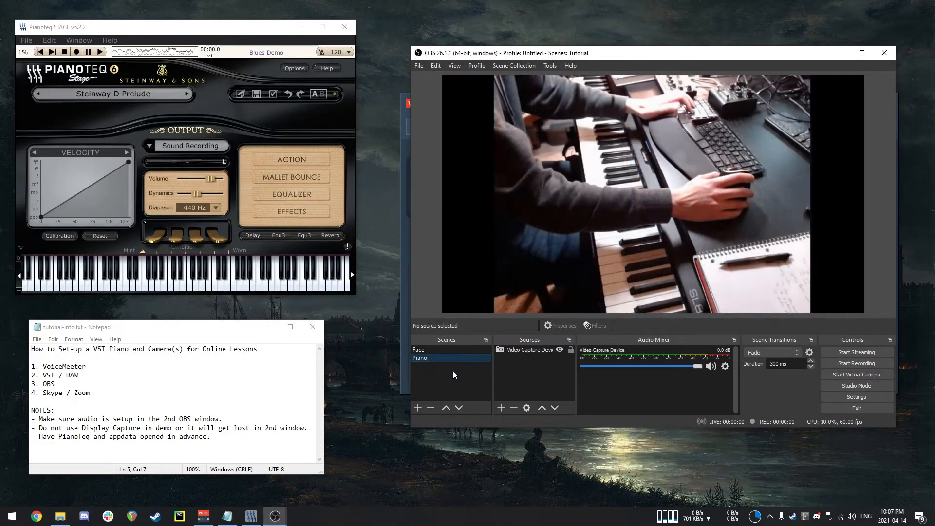
pyautogui.rightClick(519, 373)
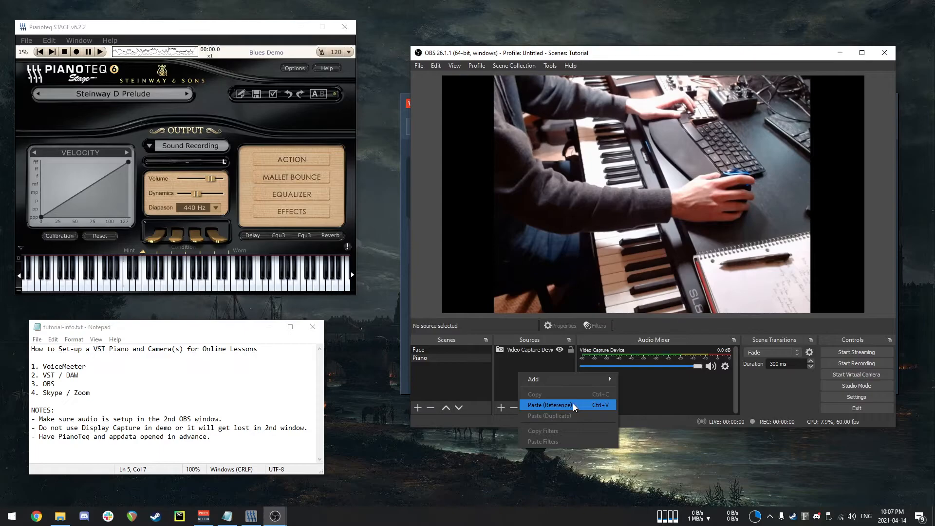
pyautogui.click(611, 405)
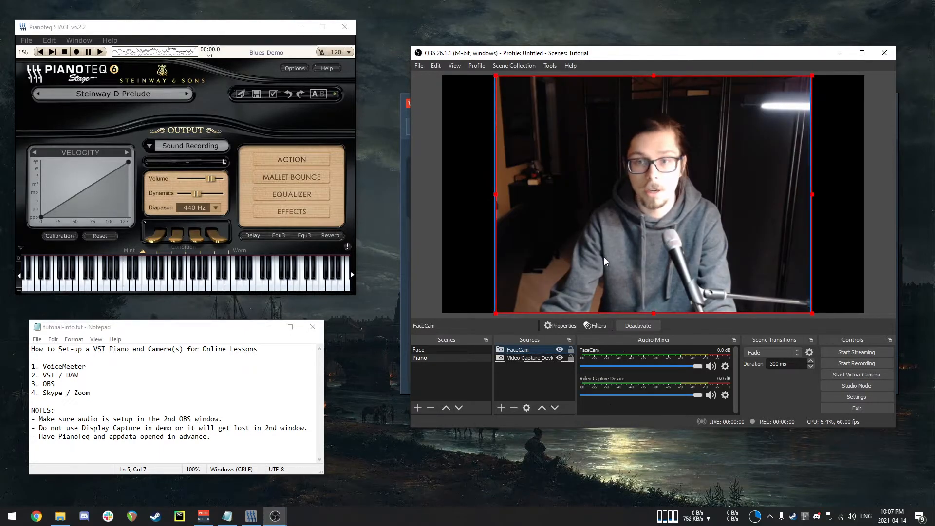
# Shrink the pasted FaceCam to about a third of the canvas and place it in the bottom-right corner.
pyautogui.moveTo(496, 77); pyautogui.dragTo(696, 225)
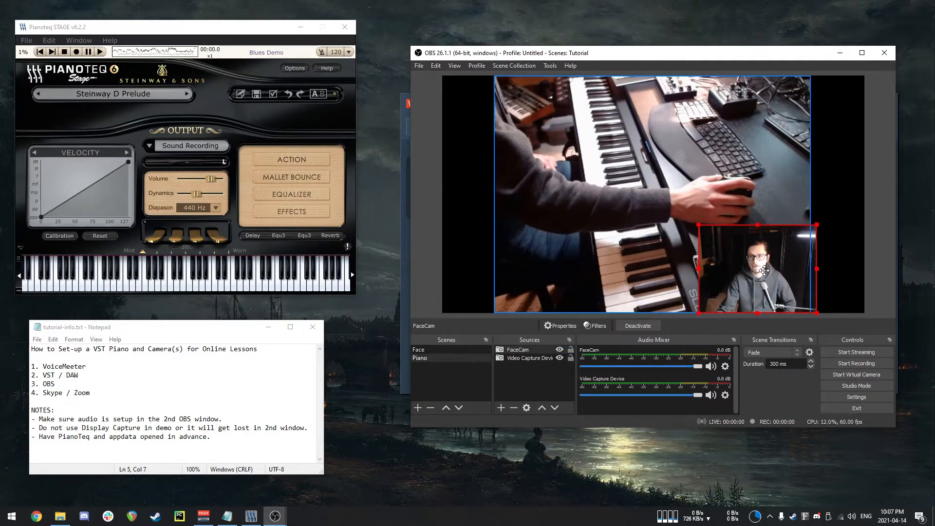
pyautogui.moveTo(762, 271); pyautogui.dragTo(759, 271)
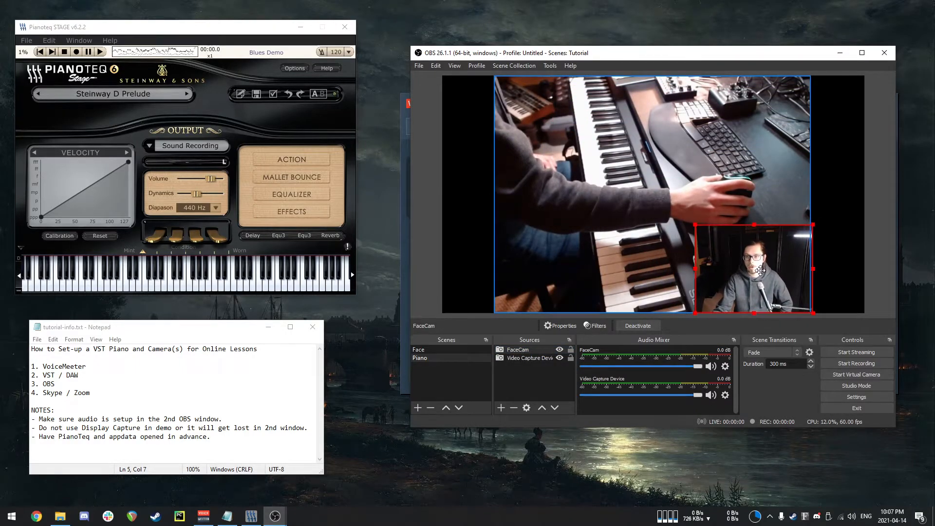
pyautogui.click(859, 273)
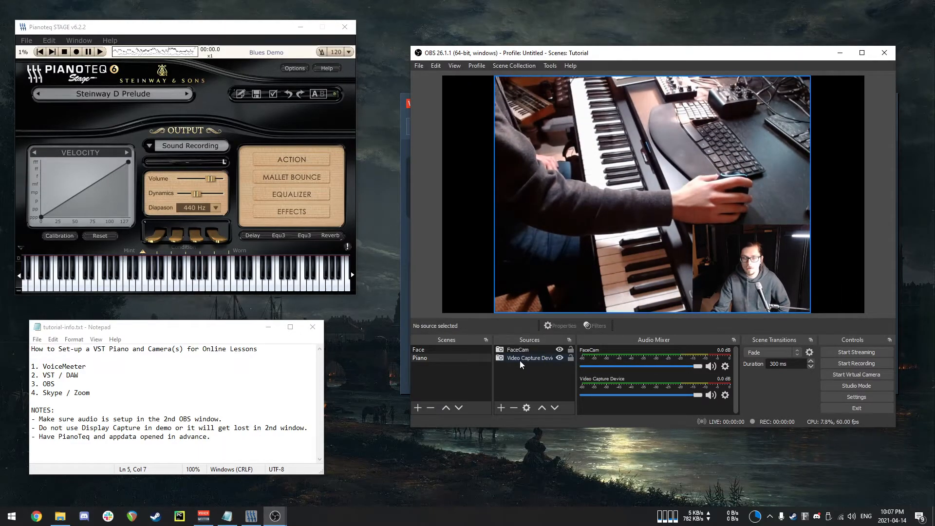
# Move the FaceCam source below the piano camera in the source order and back on top.
pyautogui.click(530, 351)
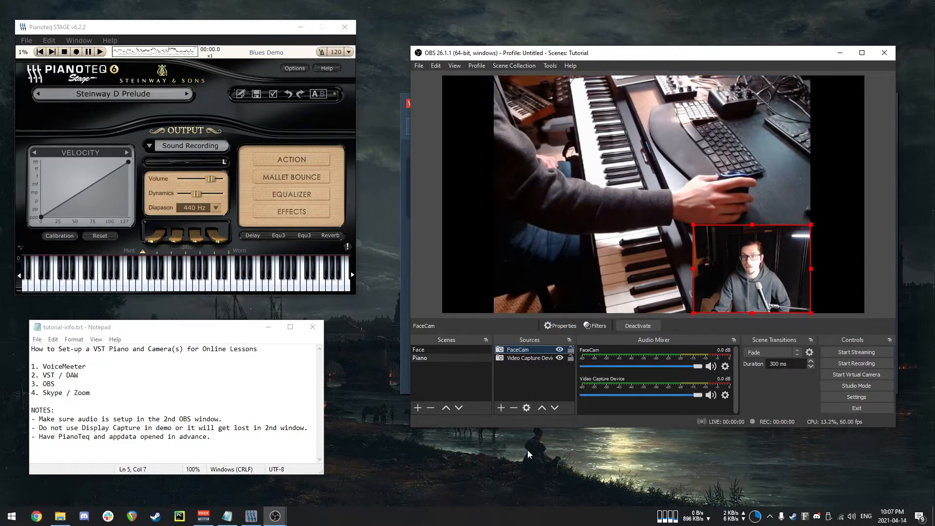
pyautogui.moveTo(529, 353); pyautogui.dragTo(532, 360)
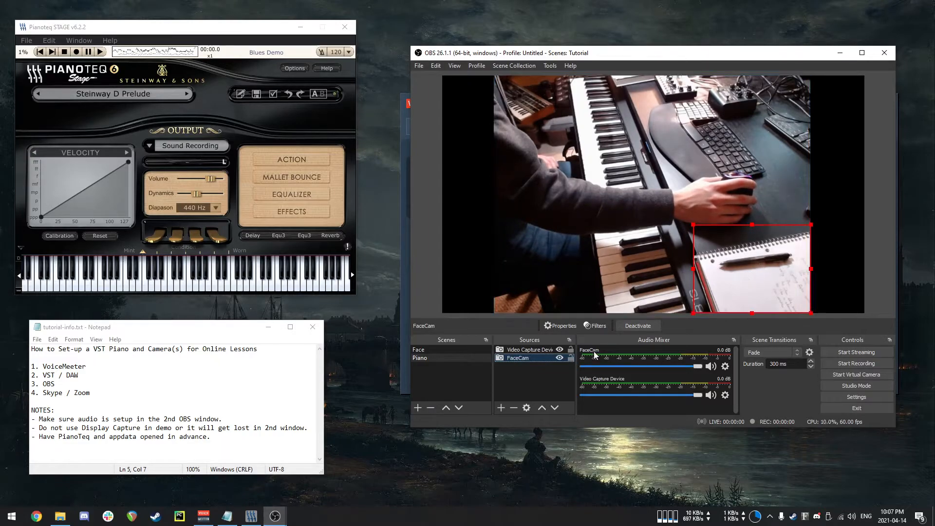
pyautogui.moveTo(539, 358); pyautogui.dragTo(543, 351)
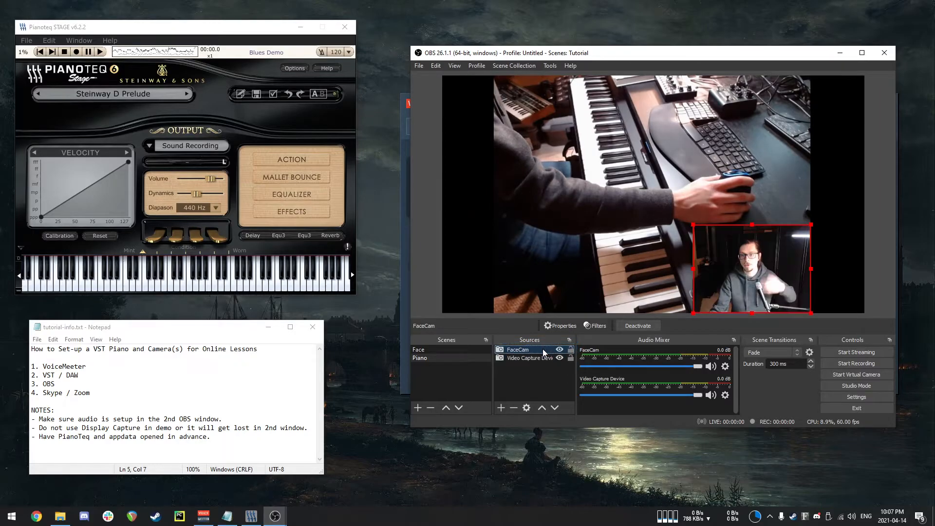
pyautogui.click(540, 369)
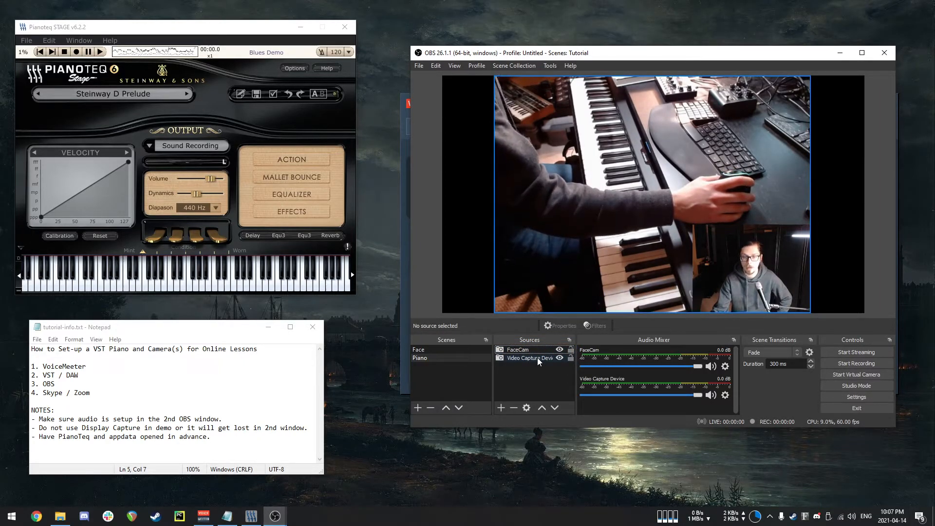
# Rename the piano Video Capture Device source to PianoCam.
pyautogui.click(537, 359)
pyautogui.rightClick(536, 357)
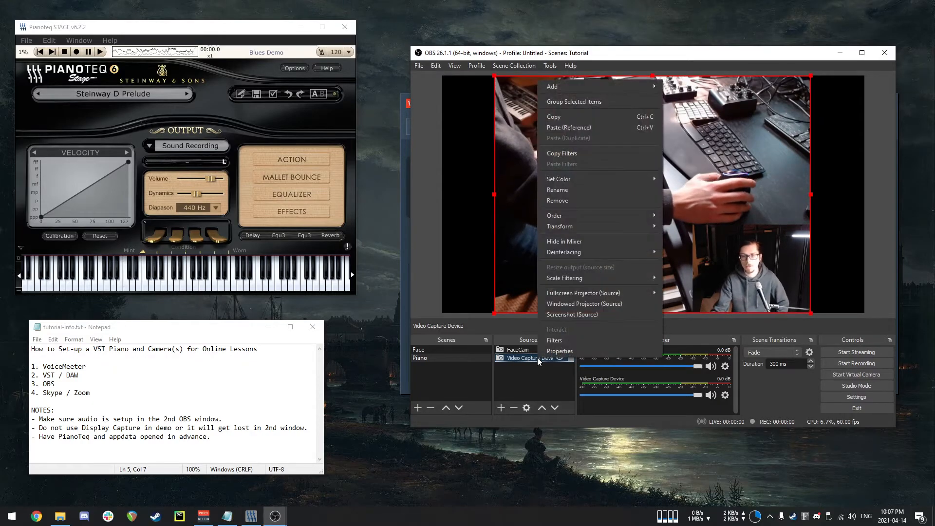
pyautogui.click(567, 191)
pyautogui.write('PianoCam')
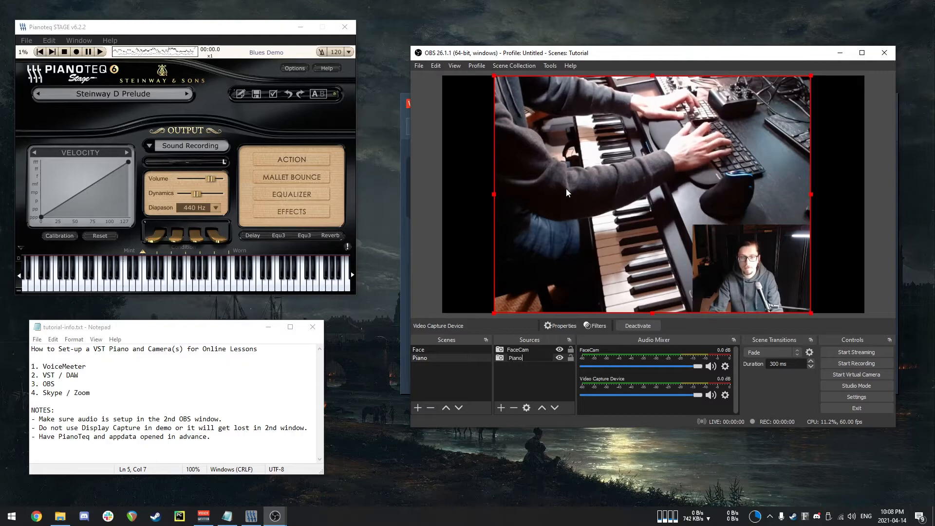
# Mute the FaceCam audio channel in the mixer.
pyautogui.press('Return')
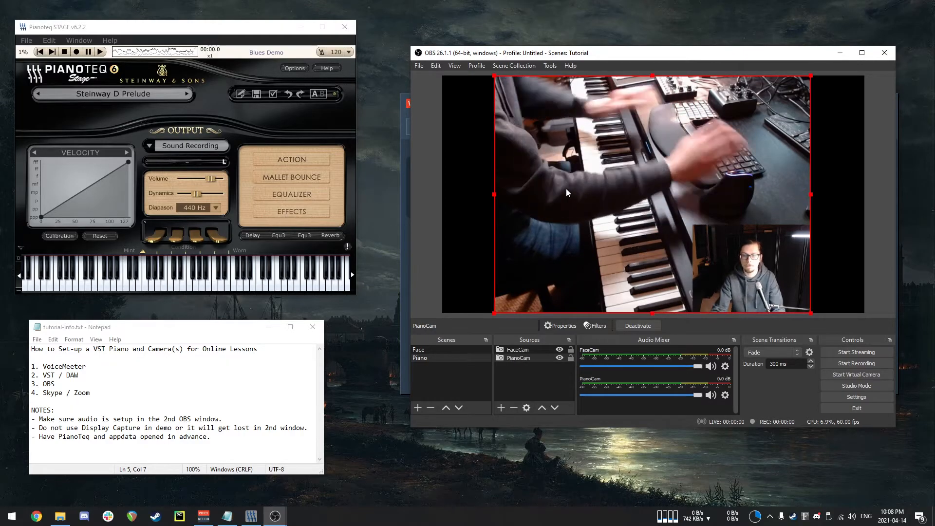
pyautogui.click(527, 385)
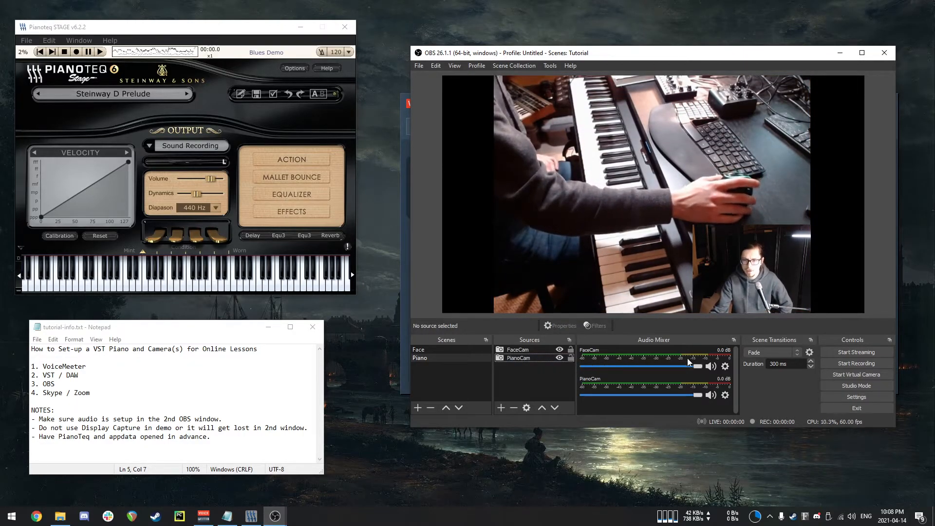
pyautogui.click(711, 366)
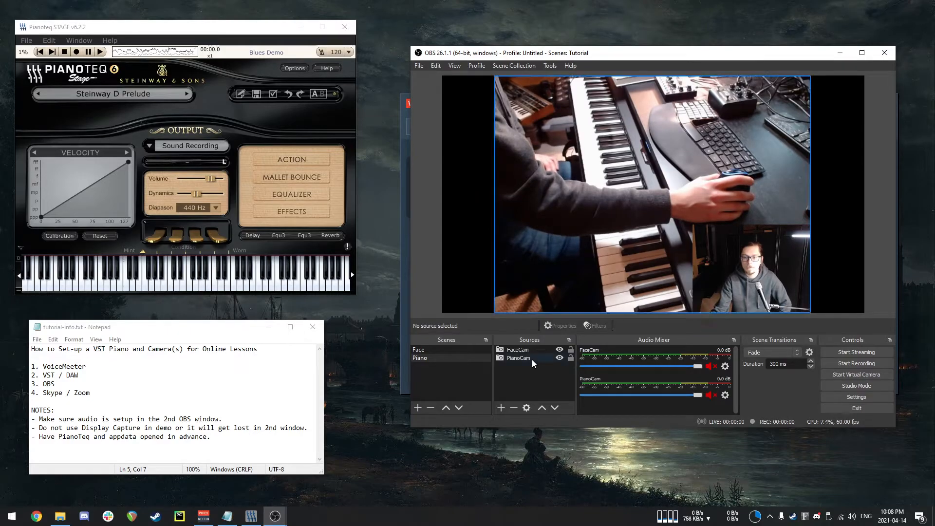
# Shrink the FaceCam overlay slightly from its top-left corner.
pyautogui.click(745, 284)
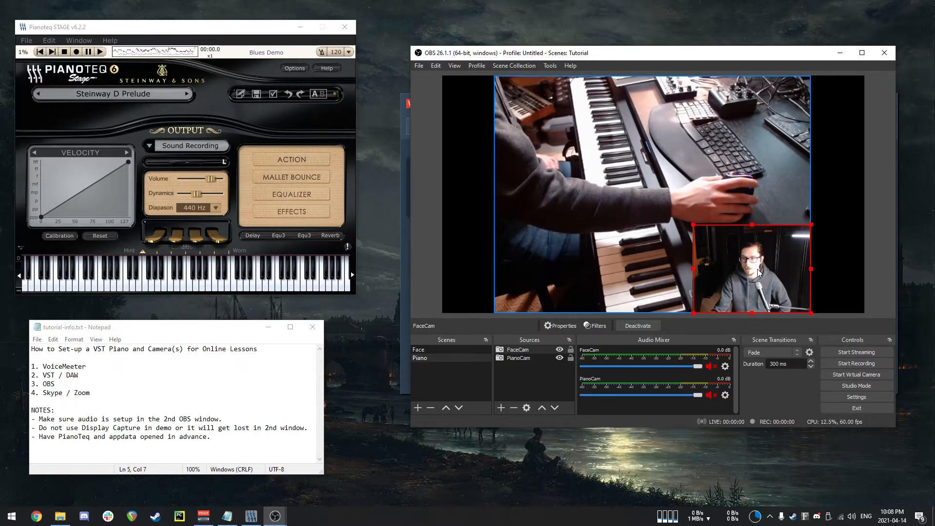
pyautogui.moveTo(693, 225); pyautogui.dragTo(708, 243)
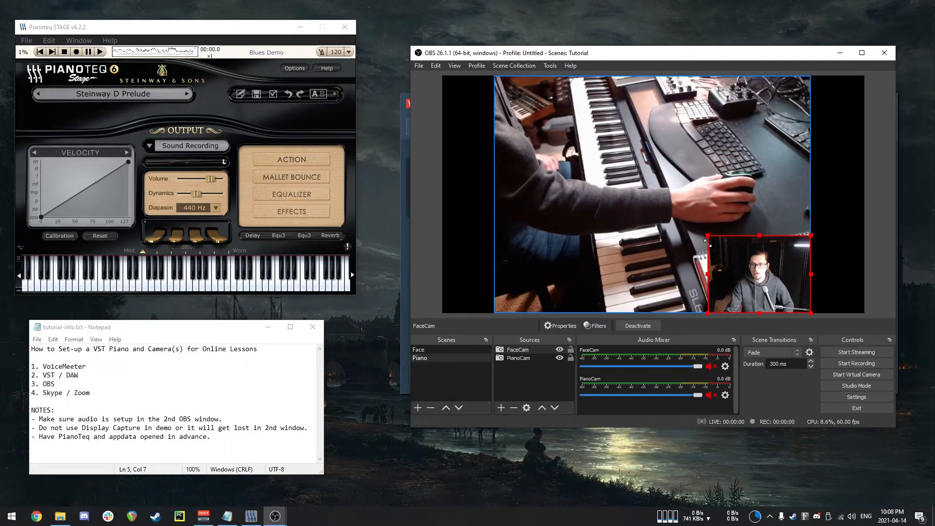
# Open FaceCam's transform settings and crop it 188 px from the left and 172 px from the right.
pyautogui.rightClick(755, 279)
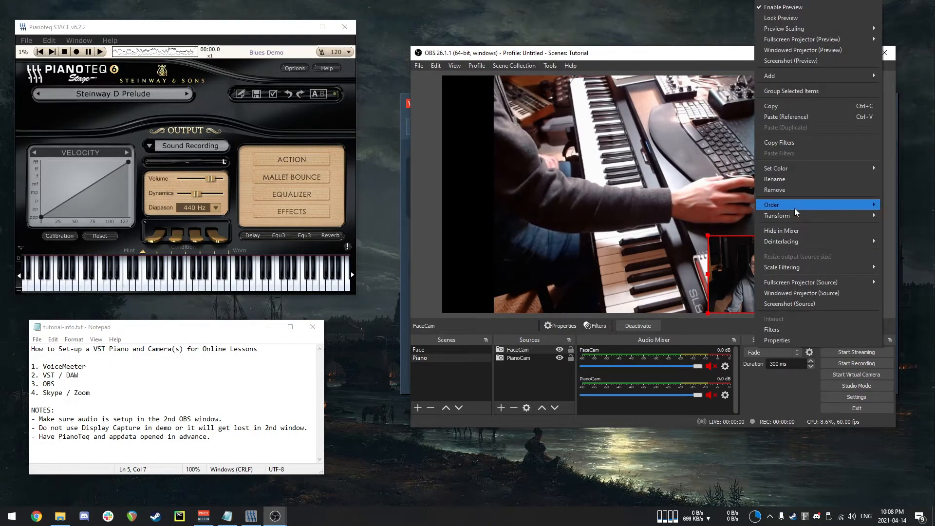
pyautogui.moveTo(786, 218)
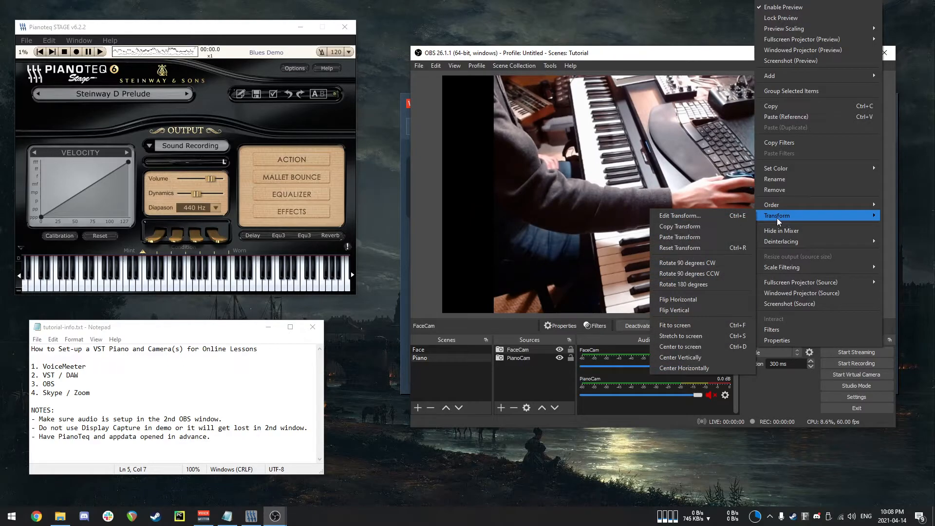
pyautogui.click(739, 217)
pyautogui.moveTo(663, 165); pyautogui.dragTo(533, 184)
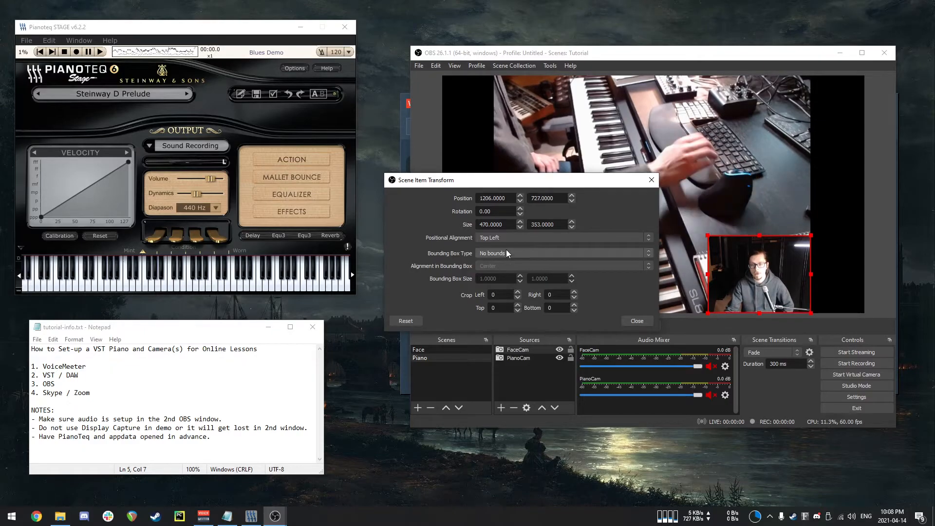
pyautogui.press('Up')
pyautogui.press('Up')
pyautogui.press('Up')
pyautogui.press('Up')
pyautogui.press('Up')
pyautogui.press('Up')
pyautogui.press('Up')
pyautogui.press('Up')
pyautogui.press('Up')
pyautogui.press('Up')
pyautogui.press('Up')
pyautogui.press('Up')
pyautogui.press('Up')
pyautogui.press('Up')
pyautogui.press('Up')
pyautogui.press('Up')
pyautogui.press('Up')
pyautogui.press('Up')
pyautogui.press('Up')
pyautogui.press('Up')
pyautogui.press('Up')
pyautogui.press('Up')
pyautogui.press('Up')
pyautogui.press('Up')
pyautogui.press('Up')
pyautogui.press('Up')
pyautogui.press('Up')
pyautogui.press('Up')
pyautogui.press('Up')
pyautogui.press('Up')
pyautogui.press('Up')
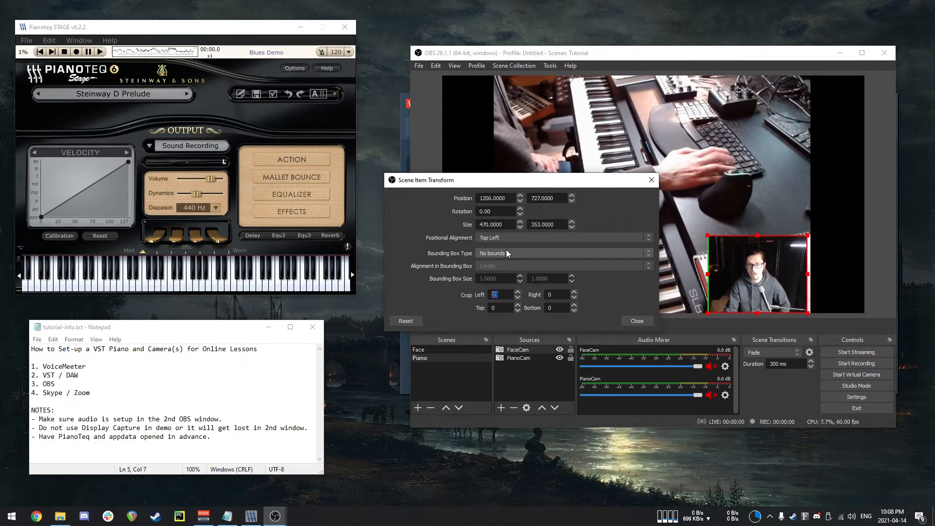
pyautogui.press('Up')
pyautogui.press('Up')
pyautogui.press('Up')
pyautogui.press('Up')
pyautogui.press('Up')
pyautogui.press('Up')
pyautogui.press('Up')
pyautogui.press('Up')
pyautogui.press('Up')
pyautogui.press('Up')
pyautogui.press('Up')
pyautogui.press('Up')
pyautogui.press('Up')
pyautogui.press('Up')
pyautogui.press('Up')
pyautogui.press('Up')
pyautogui.press('Up')
pyautogui.press('Up')
pyautogui.press('Up')
pyautogui.press('Up')
pyautogui.press('Up')
pyautogui.press('Up')
pyautogui.press('Up')
pyautogui.press('Up')
pyautogui.press('Up')
pyautogui.press('Up')
pyautogui.press('Up')
pyautogui.press('Up')
pyautogui.press('Up')
pyautogui.press('Up')
pyautogui.press('Up')
pyautogui.press('Up')
pyautogui.press('Up')
pyautogui.press('Up')
pyautogui.press('Up')
pyautogui.press('Up')
pyautogui.press('Up')
pyautogui.press('Up')
pyautogui.press('Up')
pyautogui.press('Up')
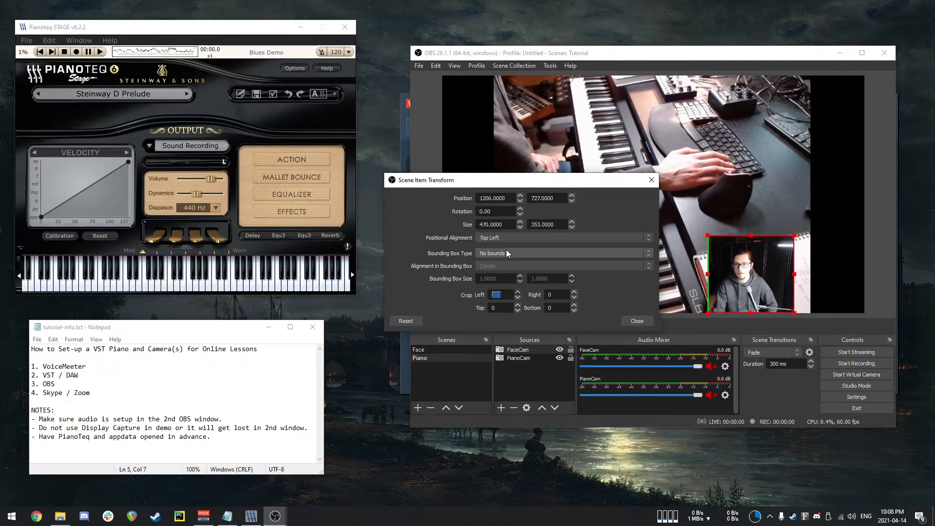
pyautogui.press('Up')
pyautogui.press('Up')
pyautogui.press('Up')
pyautogui.press('Up')
pyautogui.press('Up')
pyautogui.press('Up')
pyautogui.press('Up')
pyautogui.press('Up')
pyautogui.press('Up')
pyautogui.press('Up')
pyautogui.press('Up')
pyautogui.press('Up')
pyautogui.press('Up')
pyautogui.press('Up')
pyautogui.press('Up')
pyautogui.press('Up')
pyautogui.press('Up')
pyautogui.press('Up')
pyautogui.press('Up')
pyautogui.press('Up')
pyautogui.press('Up')
pyautogui.press('Up')
pyautogui.press('Up')
pyautogui.press('Up')
pyautogui.press('Up')
pyautogui.press('Up')
pyautogui.press('Up')
pyautogui.press('Up')
pyautogui.press('Up')
pyautogui.press('Up')
pyautogui.press('Up')
pyautogui.press('Up')
pyautogui.press('Up')
pyautogui.press('Up')
pyautogui.press('Up')
pyautogui.press('Up')
pyautogui.press('Up')
pyautogui.press('Up')
pyautogui.press('Up')
pyautogui.press('Up')
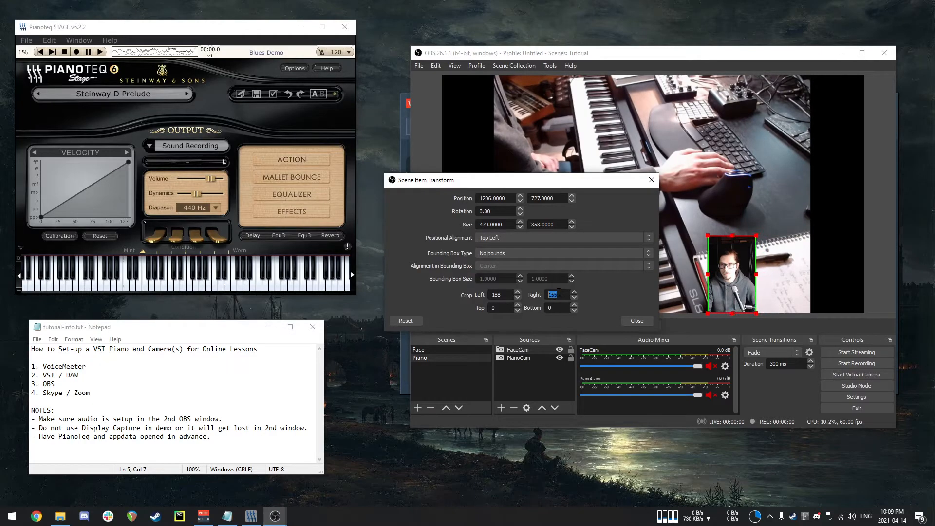
# Crop FaceCam 50 px from the top, adjust the bottom crop, and close the transform dialog.
pyautogui.press('Tab')
pyautogui.write('50')
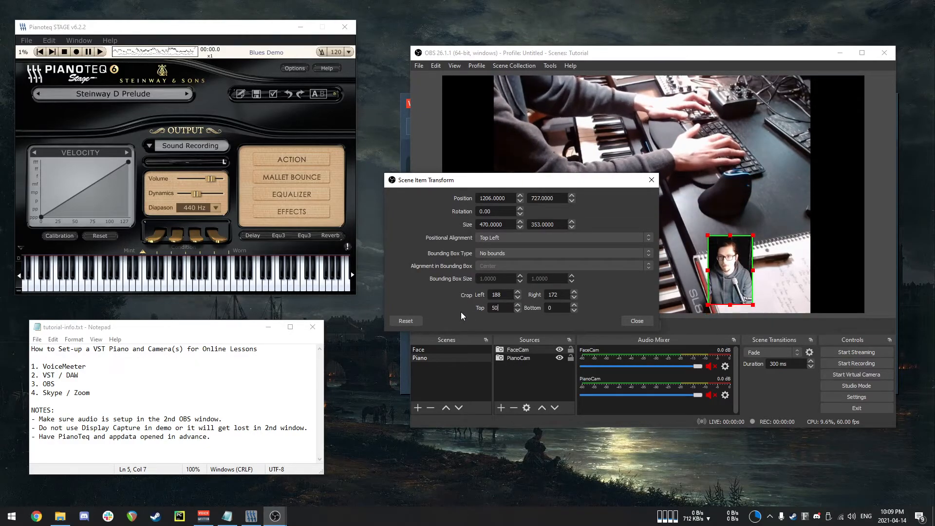
pyautogui.press('Tab')
pyautogui.write('5')
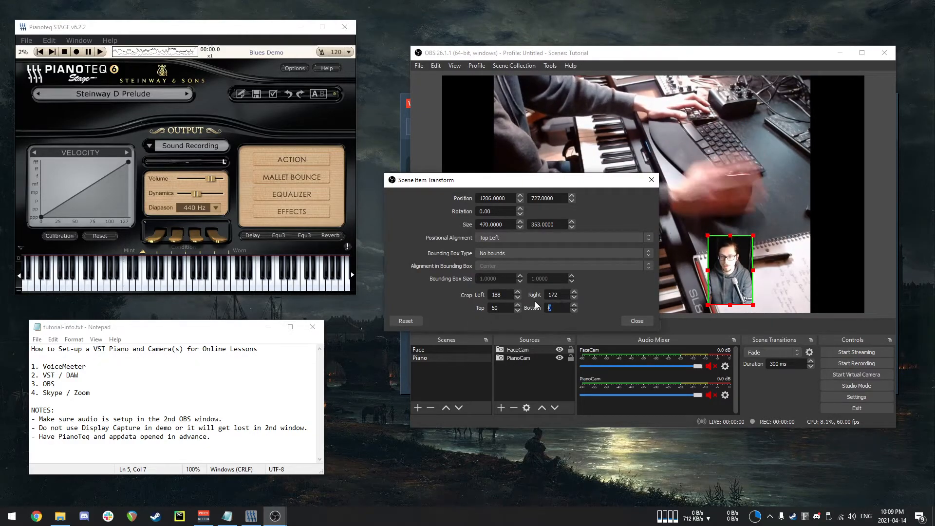
pyautogui.write('0')
pyautogui.press('BackSpace')
pyautogui.press('BackSpace')
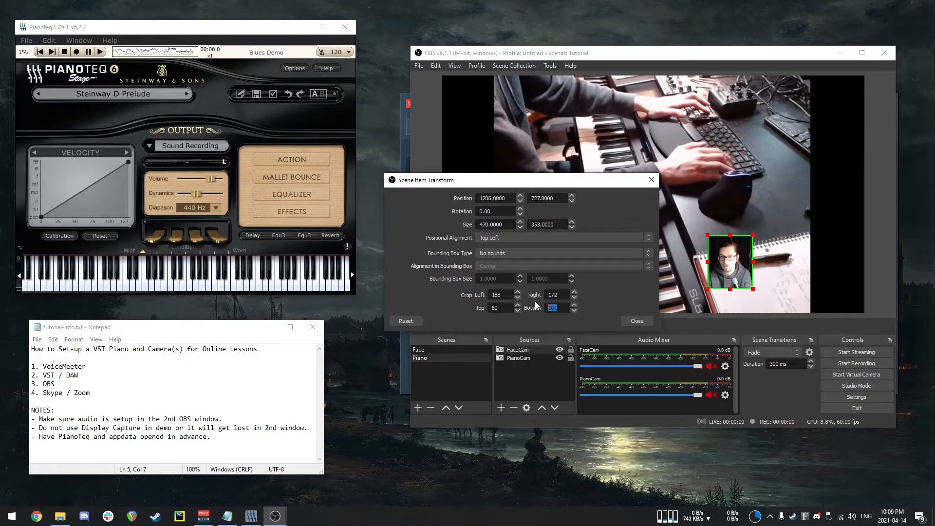
pyautogui.press('Up')
pyautogui.press('Up')
pyautogui.press('Up')
pyautogui.press('Up')
pyautogui.press('Up')
pyautogui.press('Up')
pyautogui.press('Up')
pyautogui.press('Up')
pyautogui.press('Up')
pyautogui.press('Up')
pyautogui.press('Up')
pyautogui.press('Up')
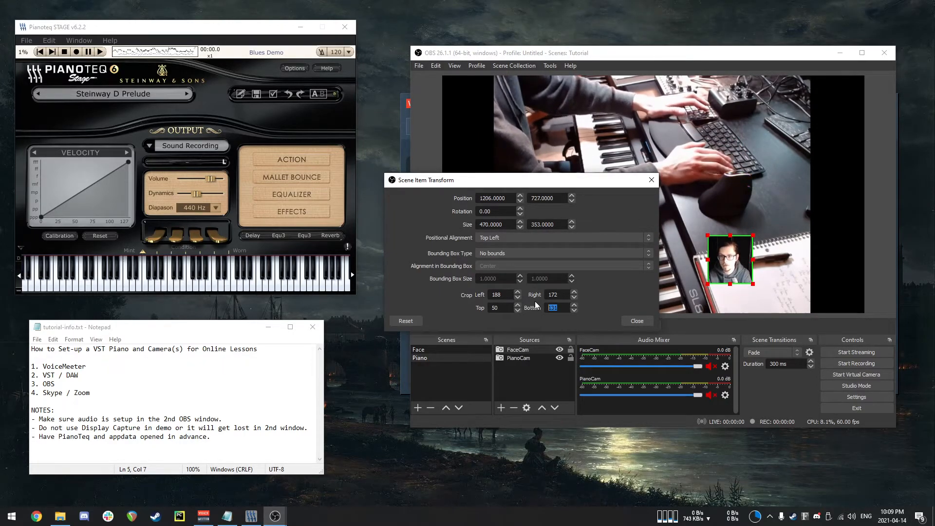
pyautogui.click(634, 323)
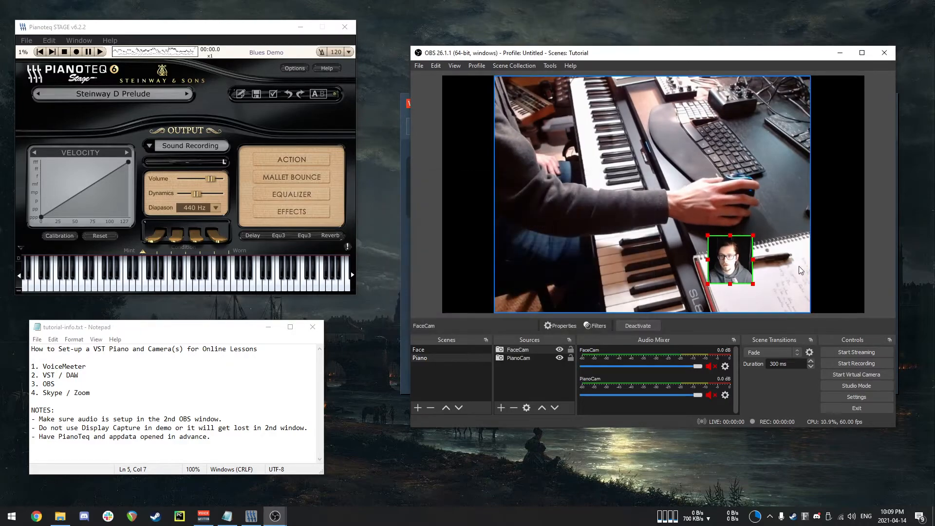
# Enlarge the cropped FaceCam so it fills the bottom-right corner of the Piano scene.
pyautogui.click(779, 267)
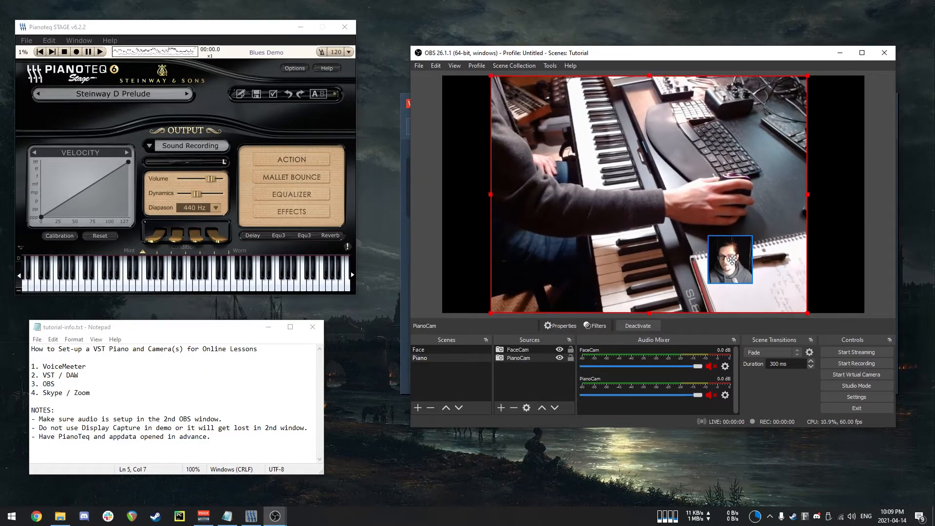
pyautogui.click(735, 270)
pyautogui.moveTo(734, 270); pyautogui.dragTo(705, 242)
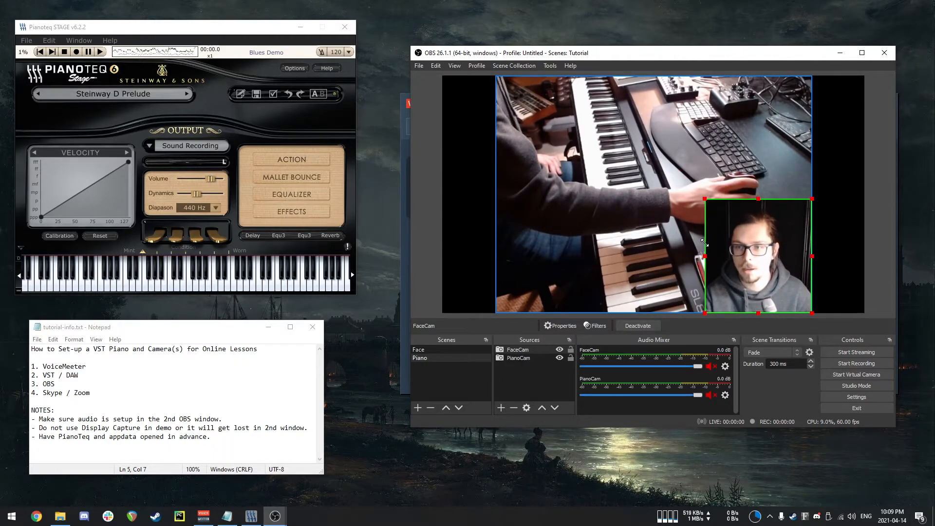
pyautogui.click(871, 268)
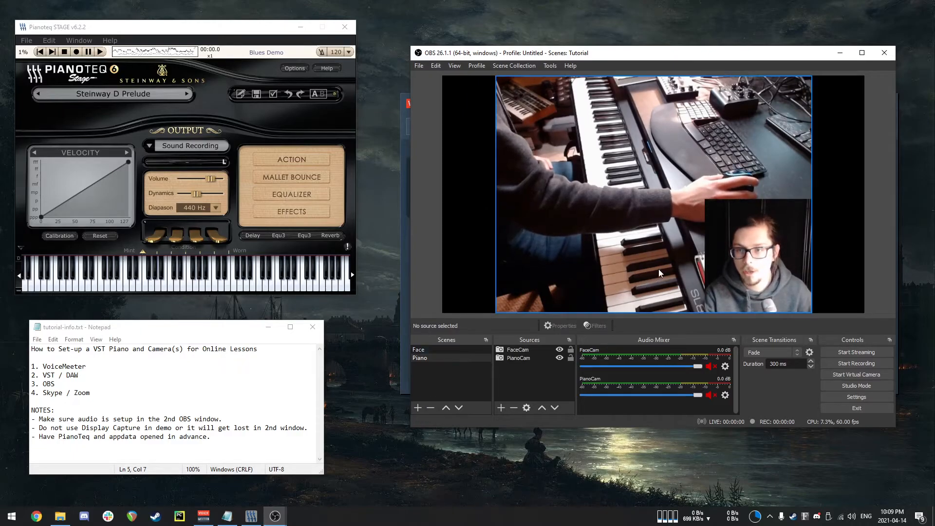
# Add a Window Capture source to the Piano scene capturing the Pianoteq 6 STAGE window.
pyautogui.click(525, 376)
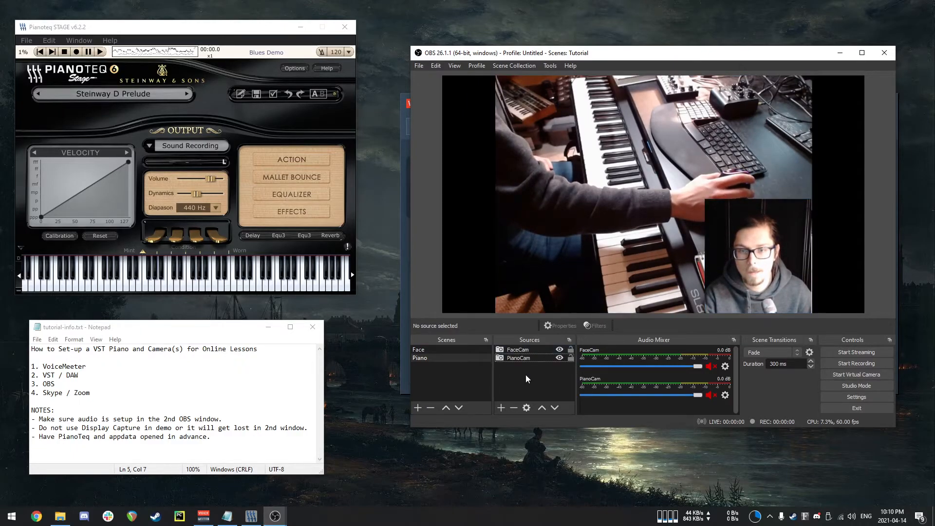
pyautogui.rightClick(524, 376)
pyautogui.moveTo(548, 383)
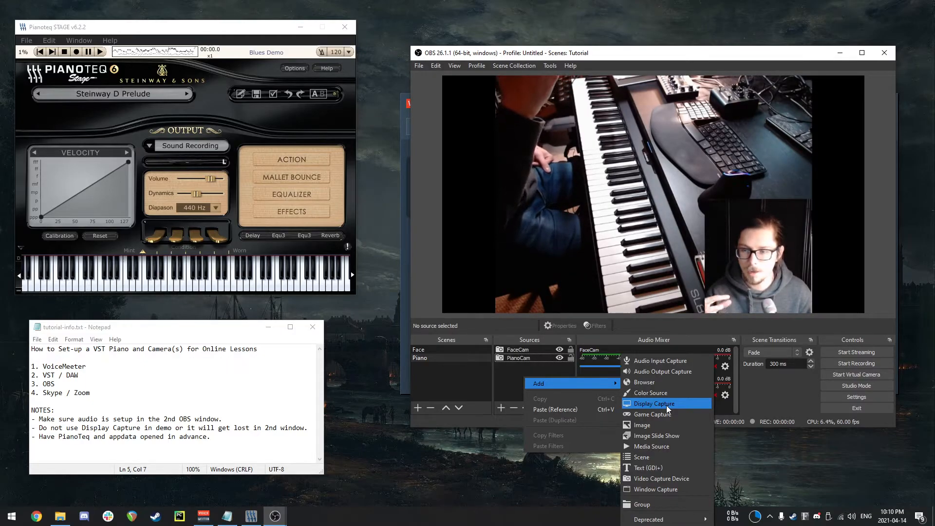
pyautogui.click(671, 490)
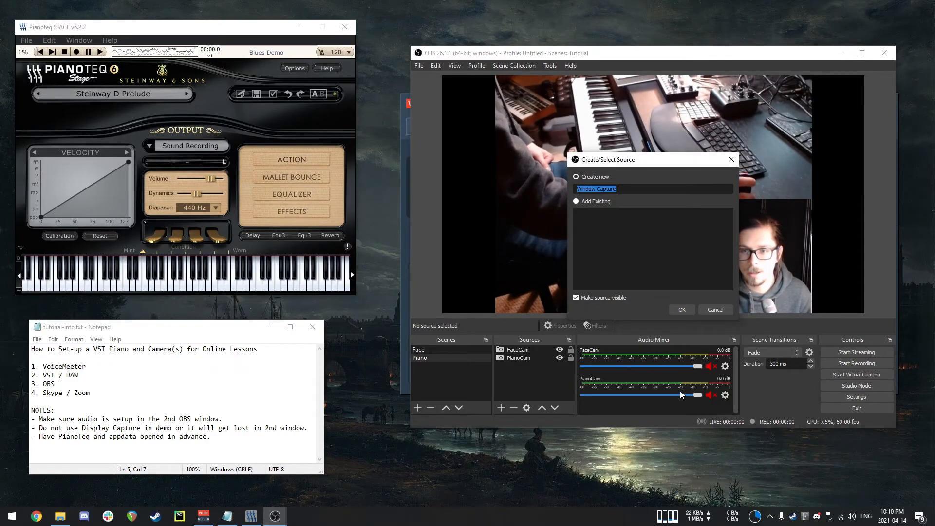
pyautogui.click(683, 310)
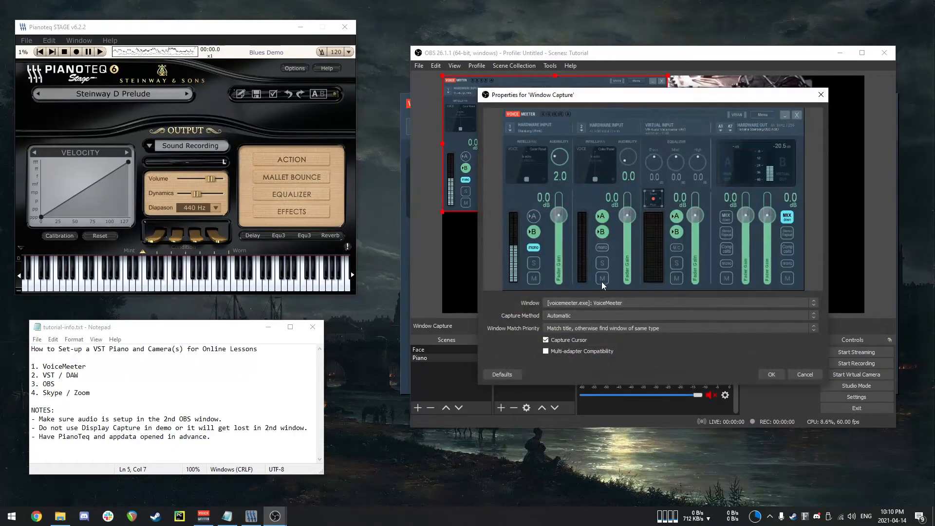
pyautogui.click(595, 303)
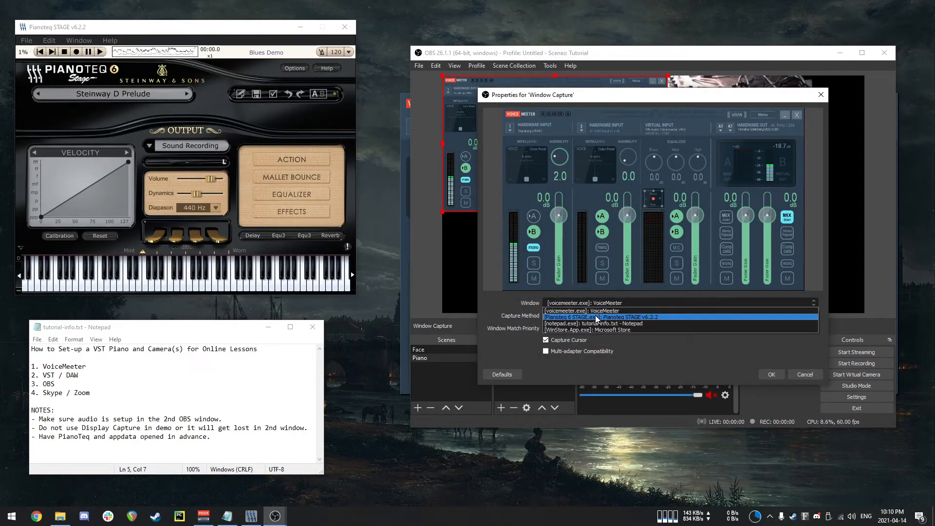
pyautogui.click(595, 317)
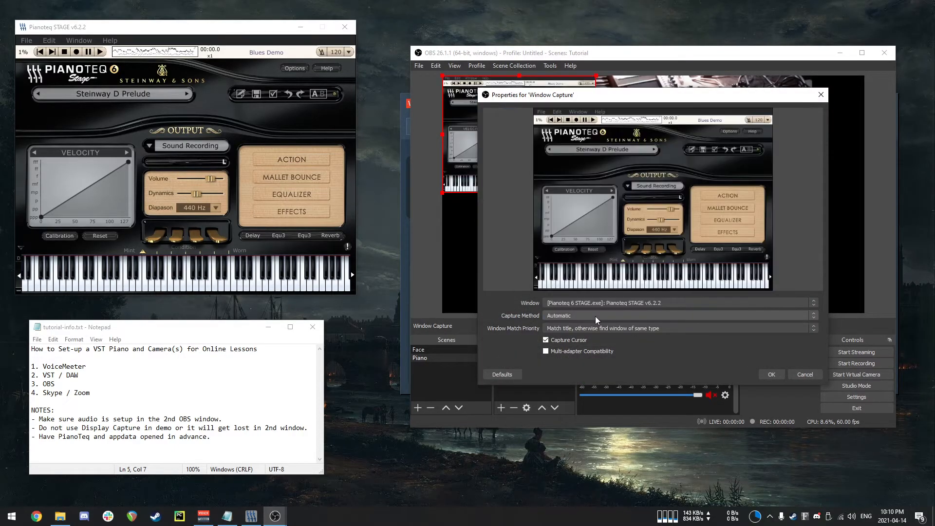
pyautogui.click(773, 374)
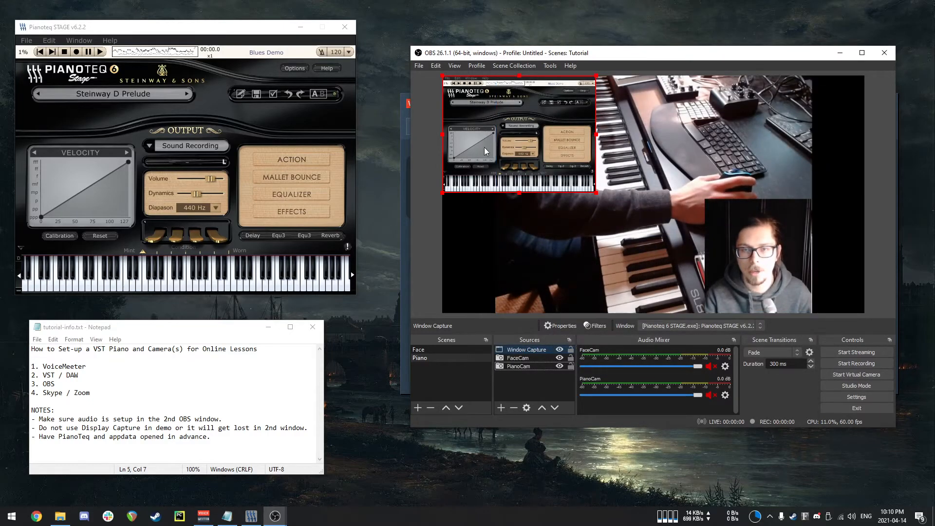
pyautogui.moveTo(278, 521)
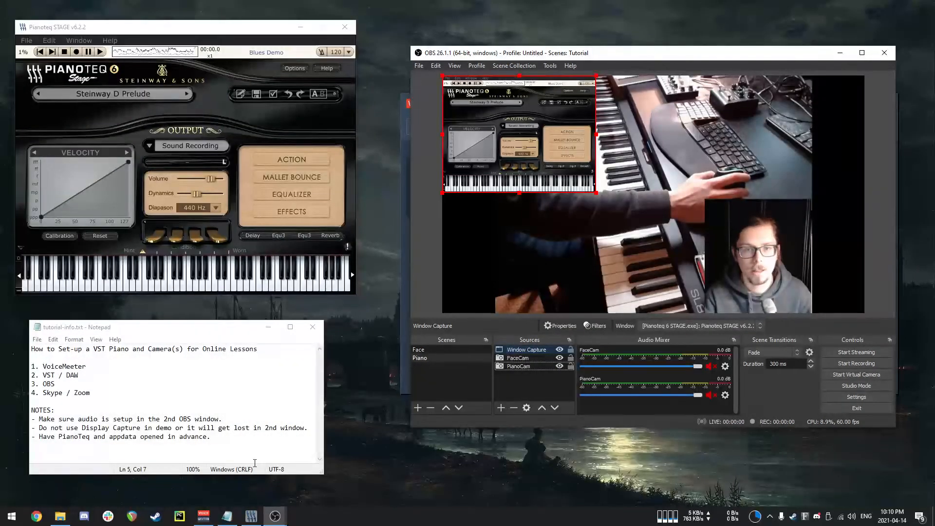
pyautogui.moveTo(769, 55); pyautogui.dragTo(776, 66)
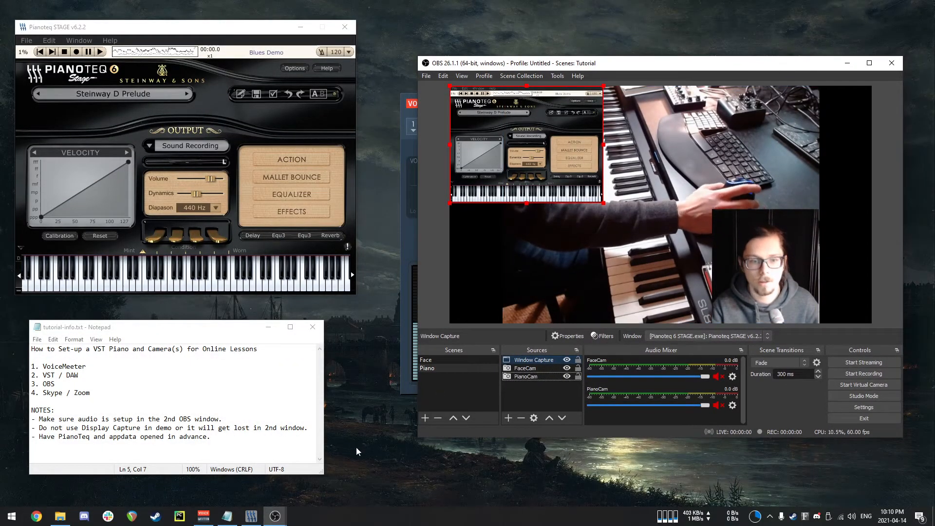
pyautogui.moveTo(275, 516)
pyautogui.click(332, 489)
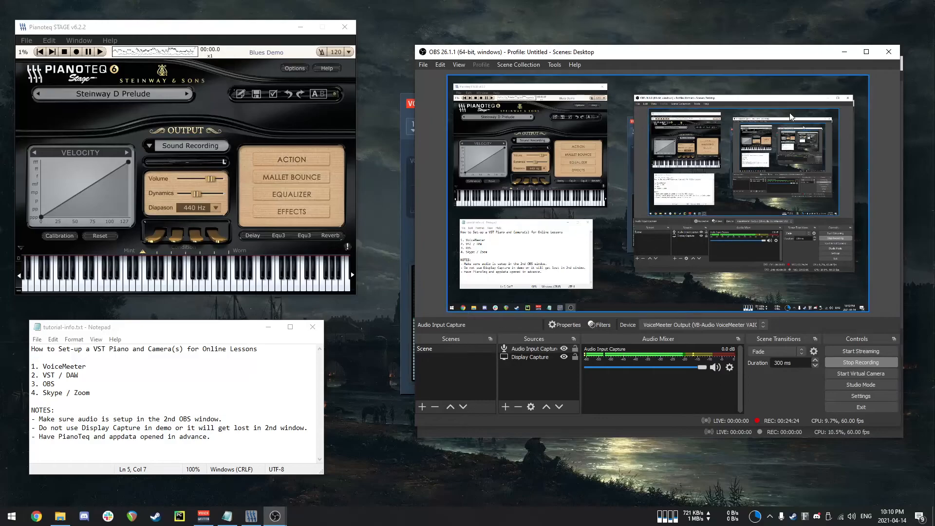
pyautogui.hotkey('alt', 'Tab')
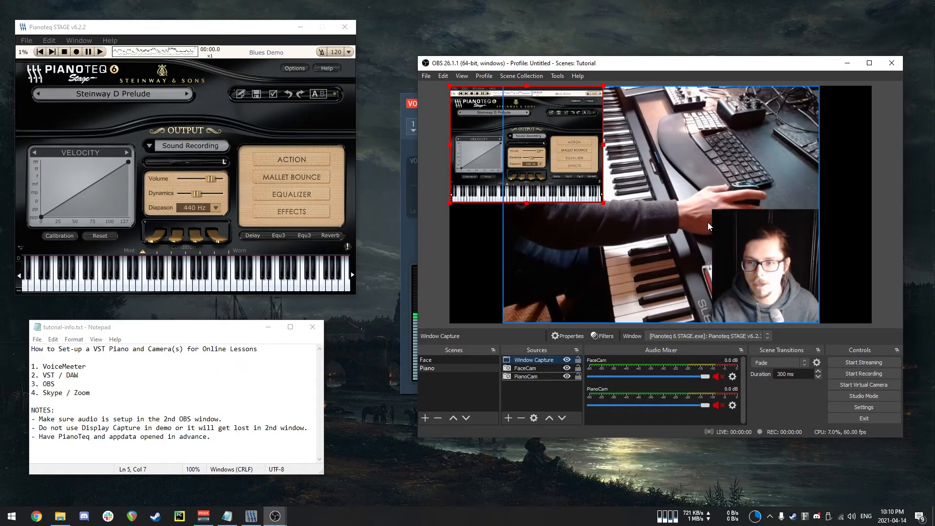
# Enlarge the Pianoteq window capture to span the piano camera's width near the top of the canvas.
pyautogui.moveTo(473, 157); pyautogui.dragTo(555, 250)
pyautogui.moveTo(683, 179); pyautogui.dragTo(795, 96)
pyautogui.moveTo(691, 134); pyautogui.dragTo(662, 140)
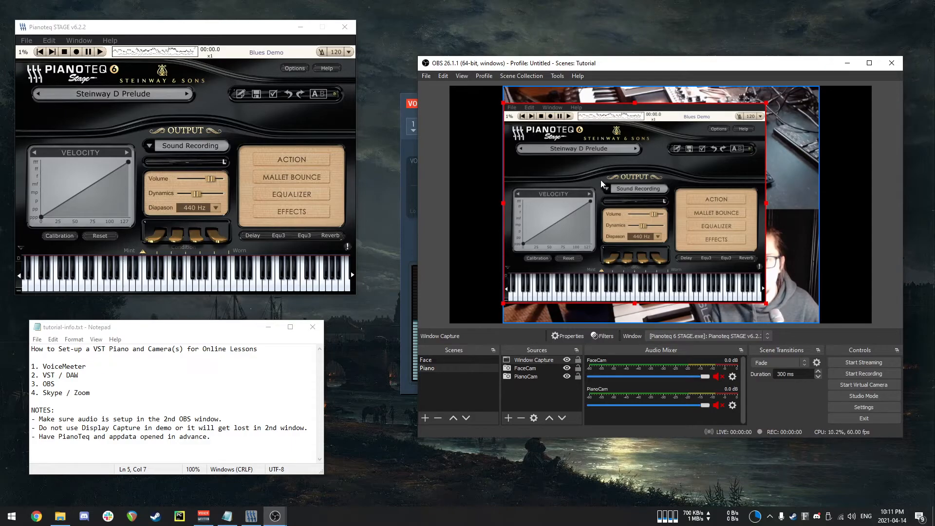
# Crop the Pianoteq window capture 443 px from the top so only its keyboard shows.
pyautogui.hotkey('ctrl', 'e')
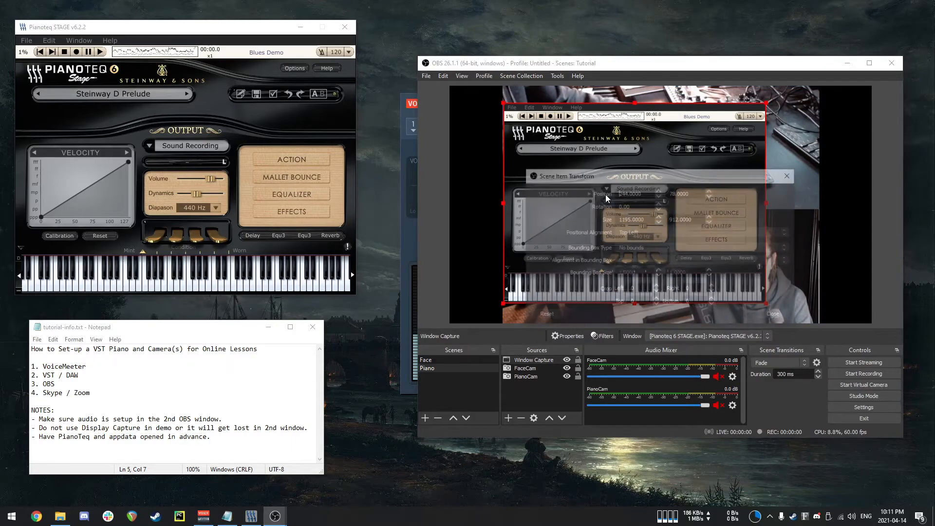
pyautogui.moveTo(633, 184); pyautogui.dragTo(326, 194)
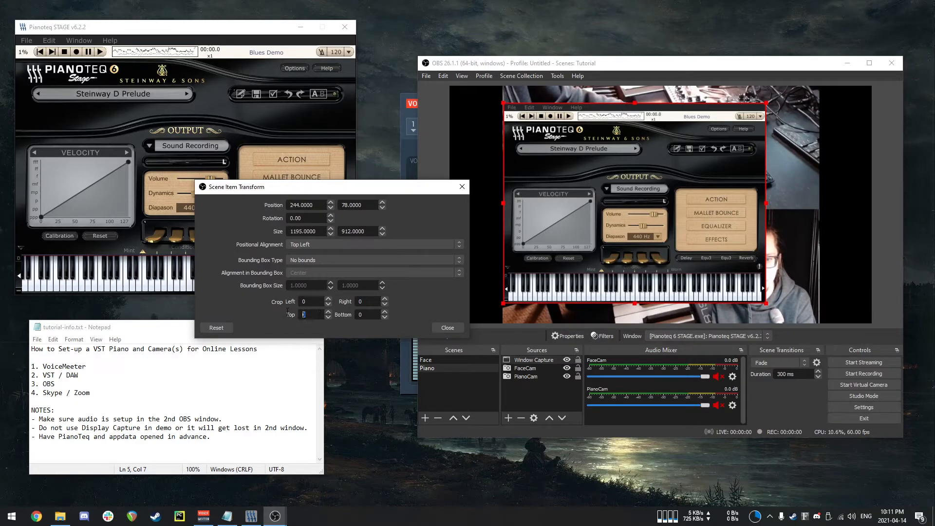
pyautogui.write('401')
pyautogui.press('Return')
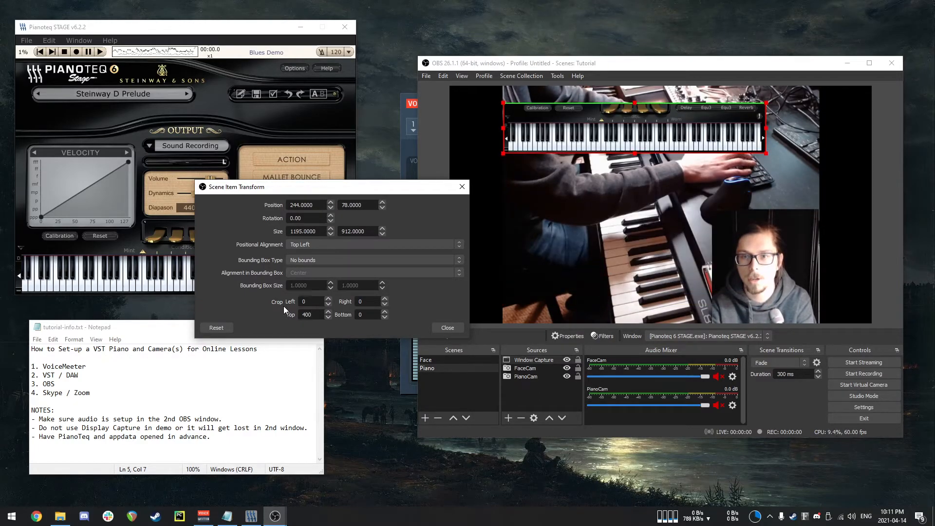
pyautogui.write('443')
pyautogui.press('Return')
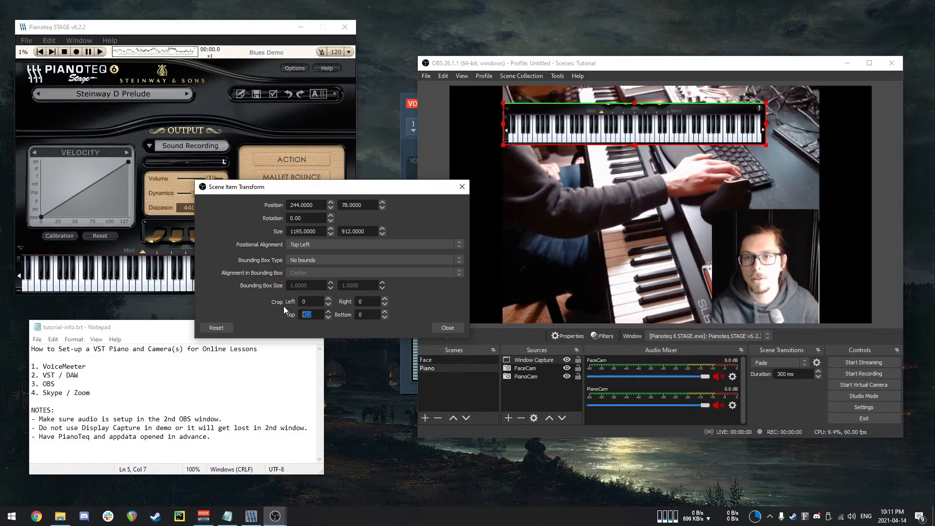
# Set the Pianoteq capture's top crop to 448 px and close the transform dialog.
pyautogui.write('448')
pyautogui.press('Return')
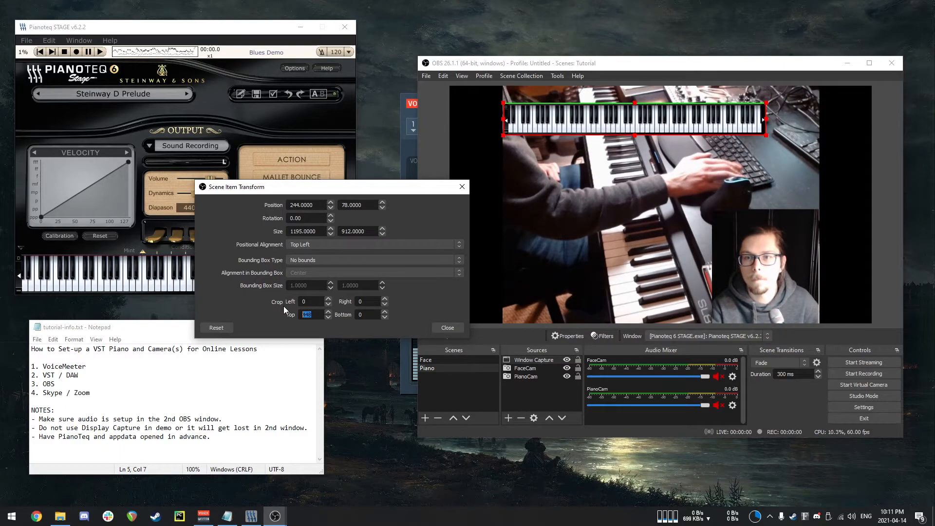
pyautogui.click(447, 328)
# Move the Pianoteq keyboard capture to the bottom of the canvas and stretch it across the full width.
pyautogui.moveTo(627, 128); pyautogui.dragTo(627, 316)
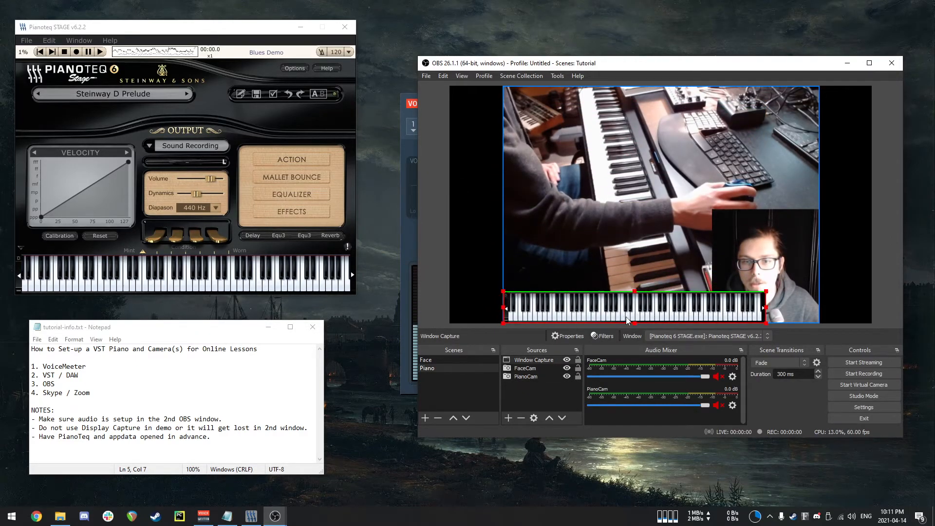
pyautogui.moveTo(767, 291); pyautogui.dragTo(805, 284)
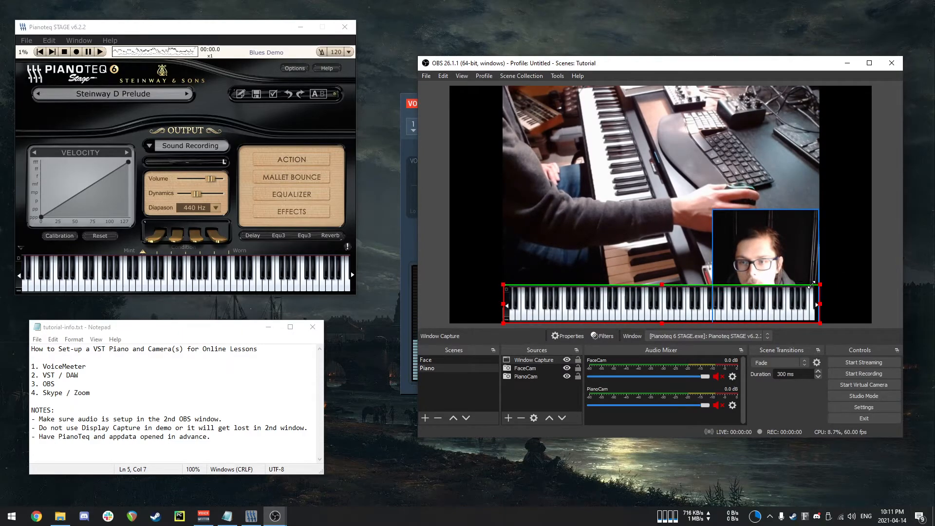
pyautogui.click(477, 282)
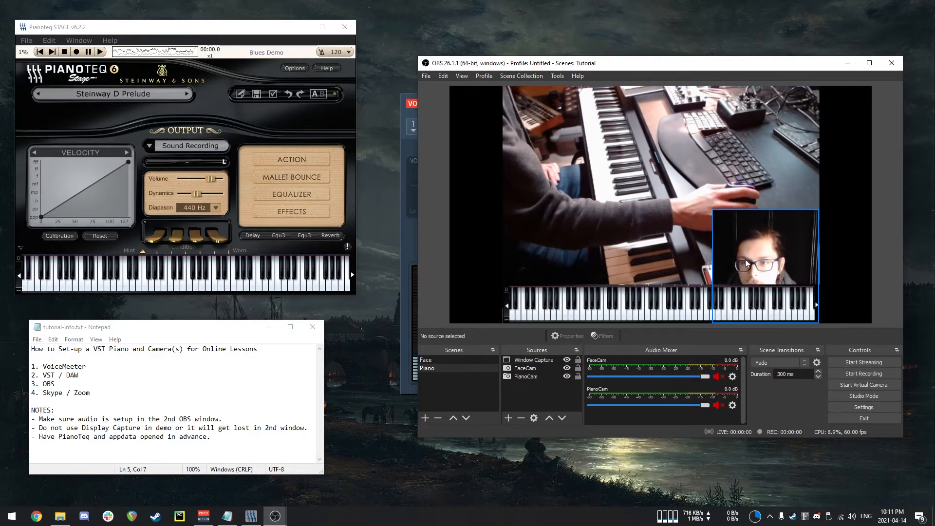
# Move the FaceCam to the top-right corner of the Piano scene and shrink it slightly.
pyautogui.click(758, 261)
pyautogui.moveTo(773, 256); pyautogui.dragTo(772, 135)
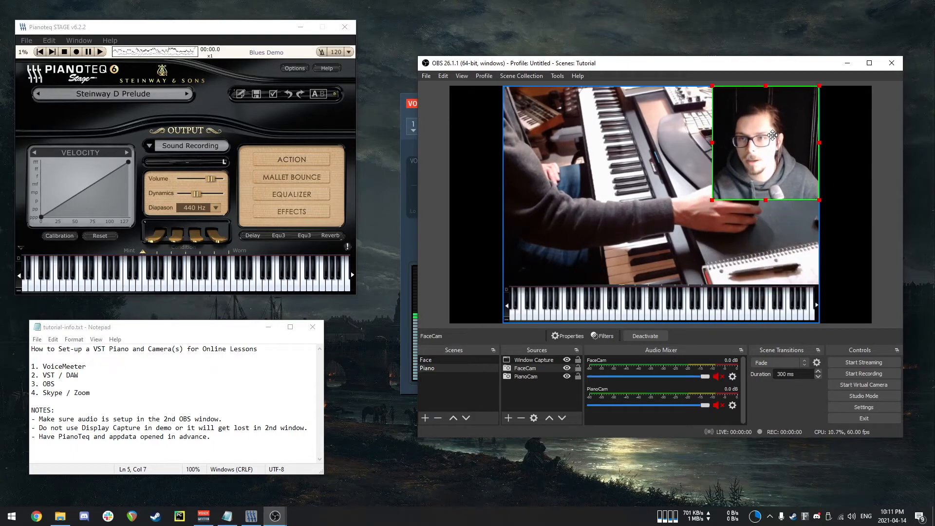
pyautogui.moveTo(709, 201); pyautogui.dragTo(724, 187)
pyautogui.click(855, 210)
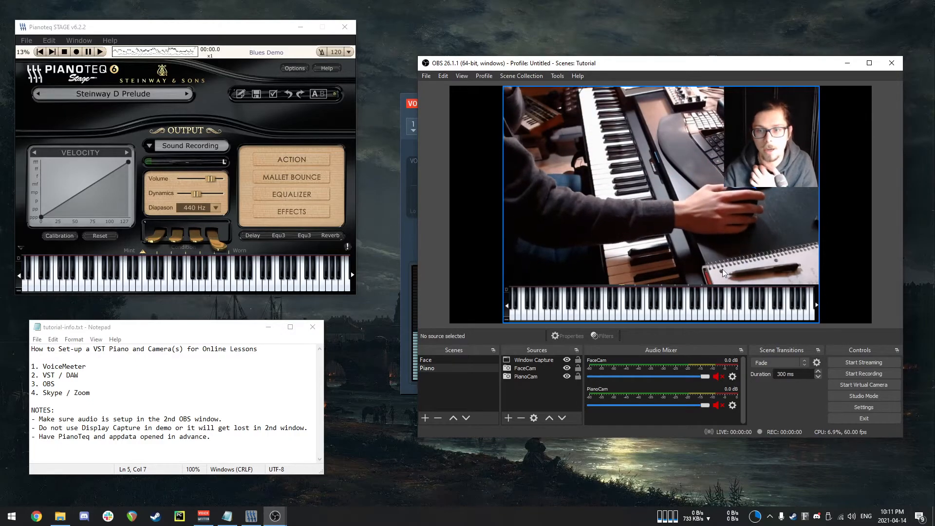
pyautogui.rightClick(530, 399)
pyautogui.click(509, 394)
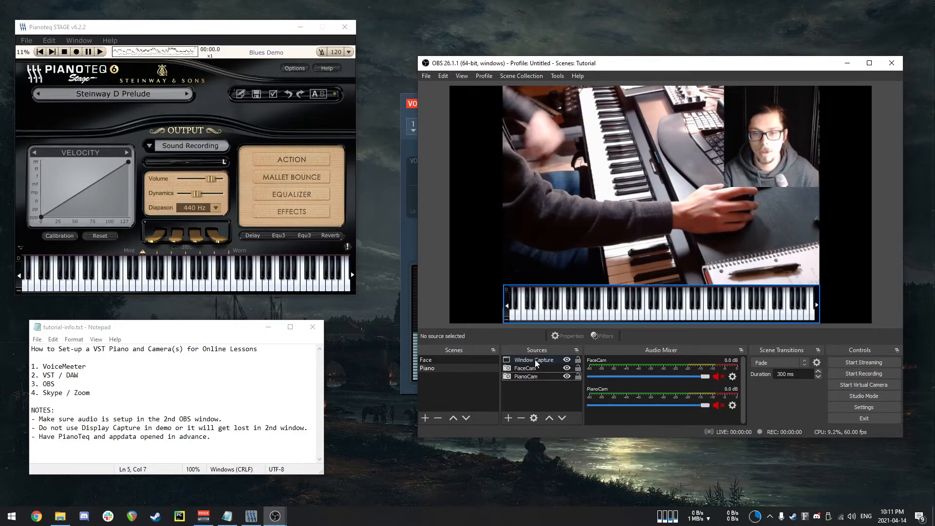
pyautogui.hotkey('ctrl', 'v')
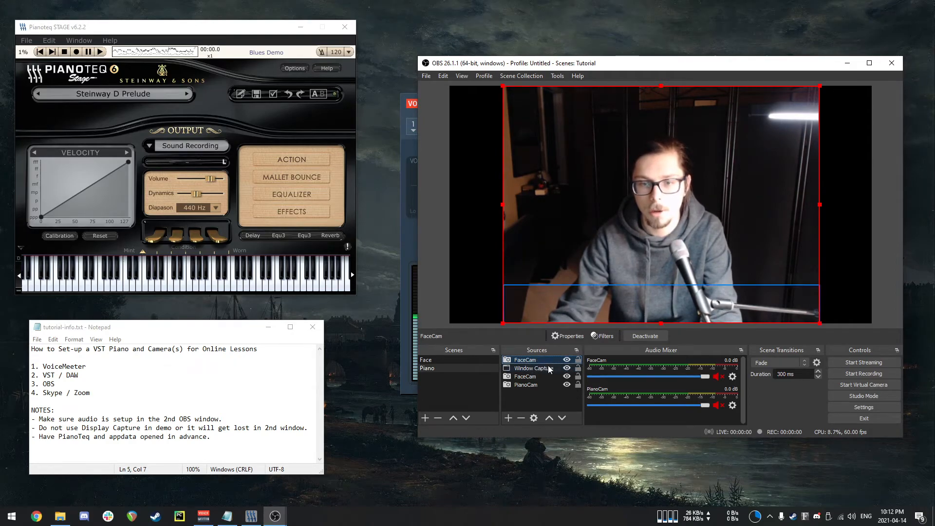
pyautogui.press('Delete')
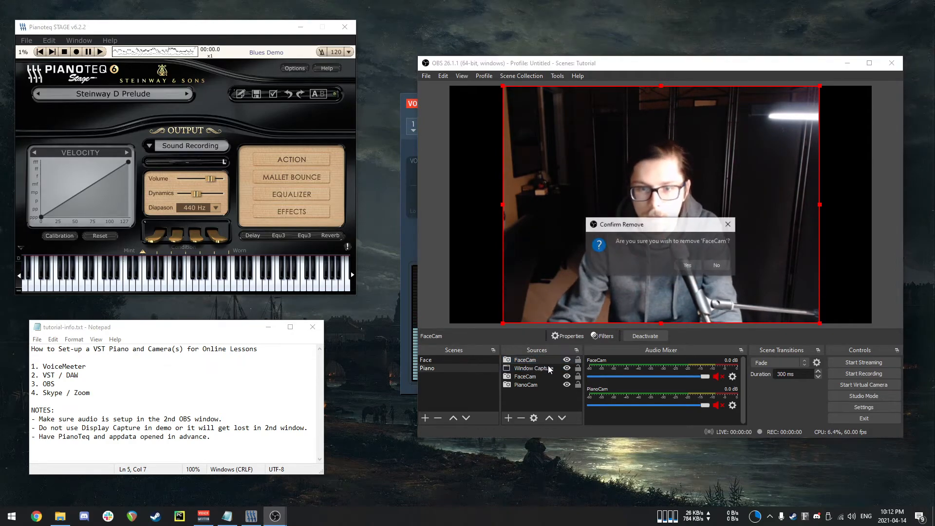
pyautogui.click(688, 265)
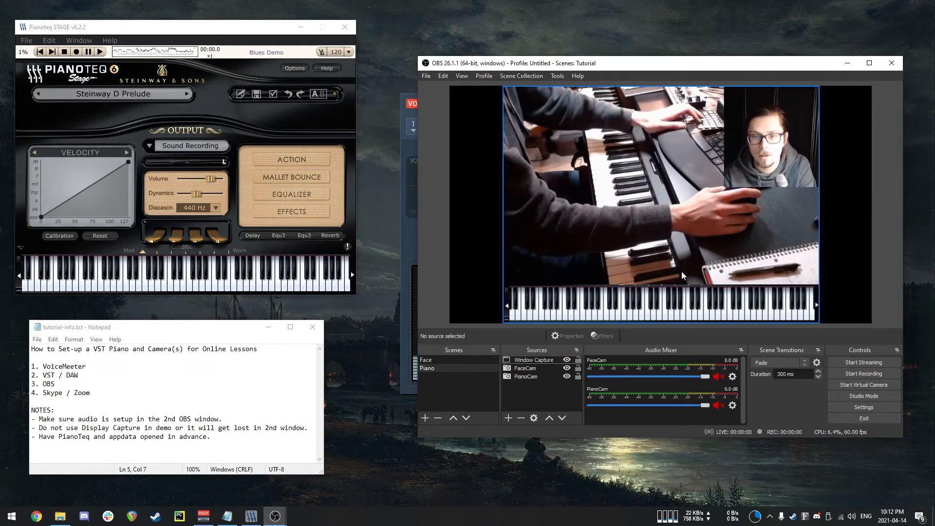
# Duplicate the Pianoteq window capture source in the Piano scene.
pyautogui.rightClick(530, 359)
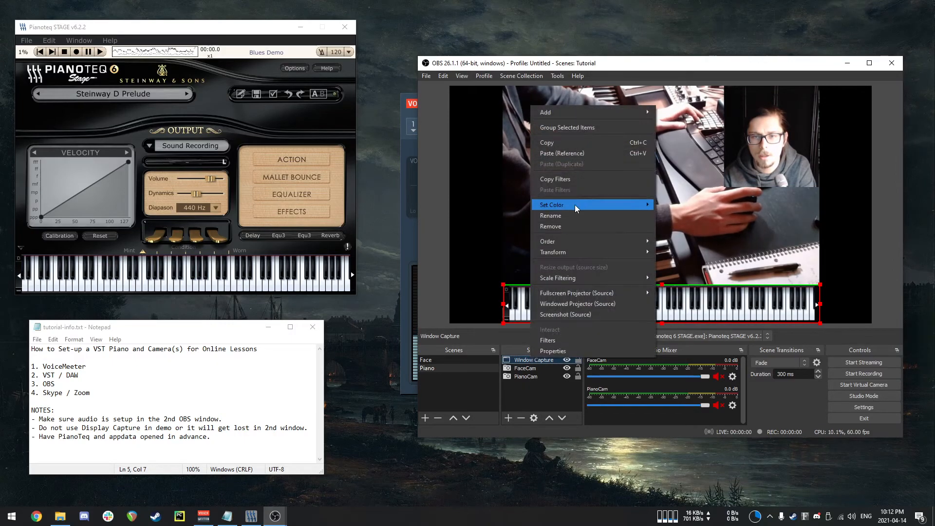
pyautogui.click(573, 151)
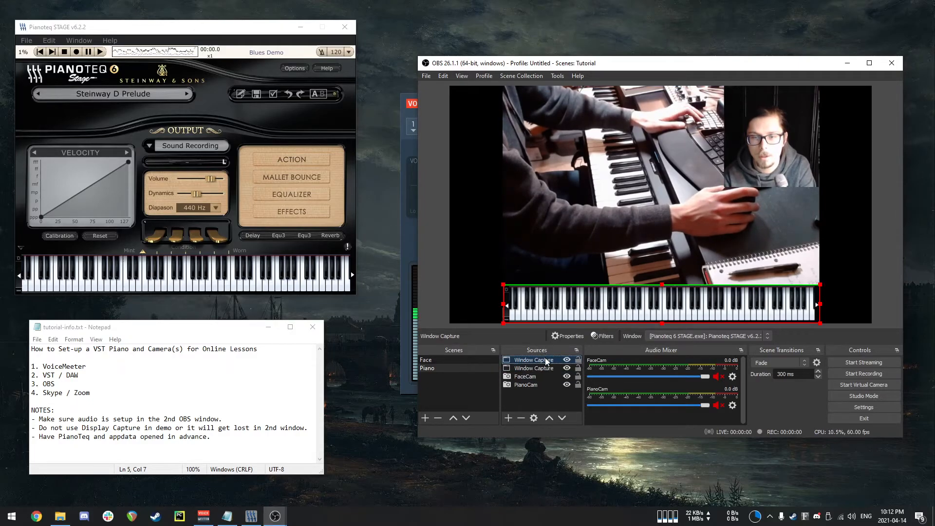
# Crop the duplicate Pianoteq capture 380 px from the top and 100 px from the bottom.
pyautogui.moveTo(705, 299); pyautogui.dragTo(695, 253)
pyautogui.hotkey('ctrl', 'e')
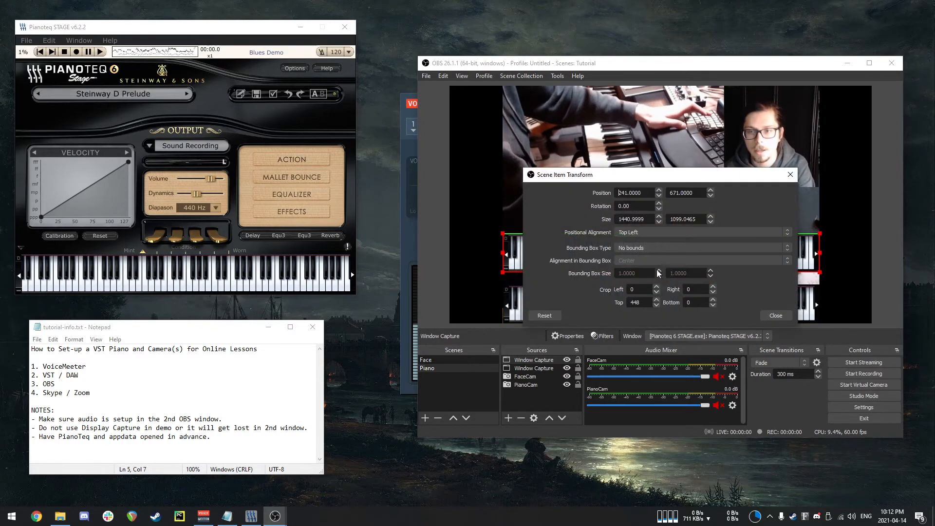
pyautogui.moveTo(659, 176); pyautogui.dragTo(320, 227)
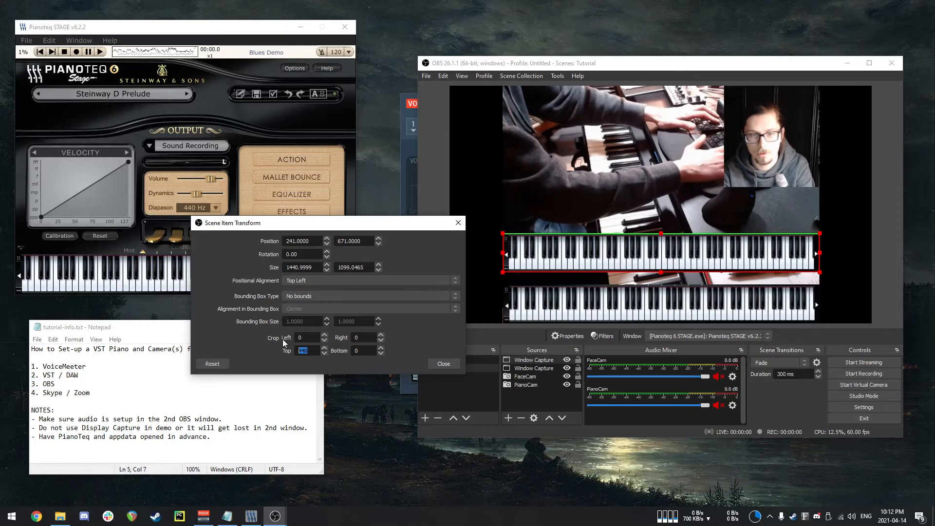
pyautogui.write('301')
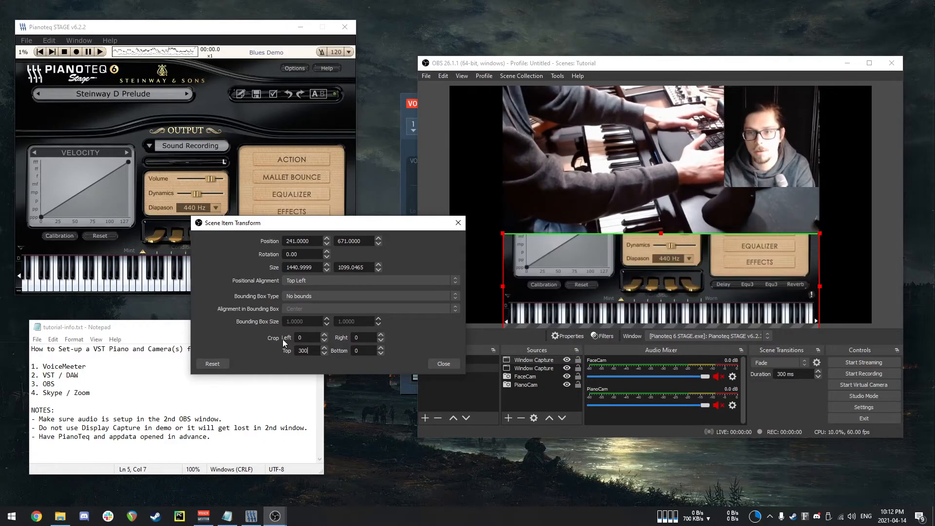
pyautogui.press('Up')
pyautogui.press('Up')
pyautogui.press('Up')
pyautogui.press('Up')
pyautogui.press('Up')
pyautogui.press('Up')
pyautogui.press('Up')
pyautogui.press('Up')
pyautogui.press('Up')
pyautogui.press('Up')
pyautogui.press('Up')
pyautogui.press('Up')
pyautogui.press('Up')
pyautogui.press('Up')
pyautogui.press('Up')
pyautogui.press('Up')
pyautogui.press('Up')
pyautogui.press('Up')
pyautogui.press('Up')
pyautogui.press('Up')
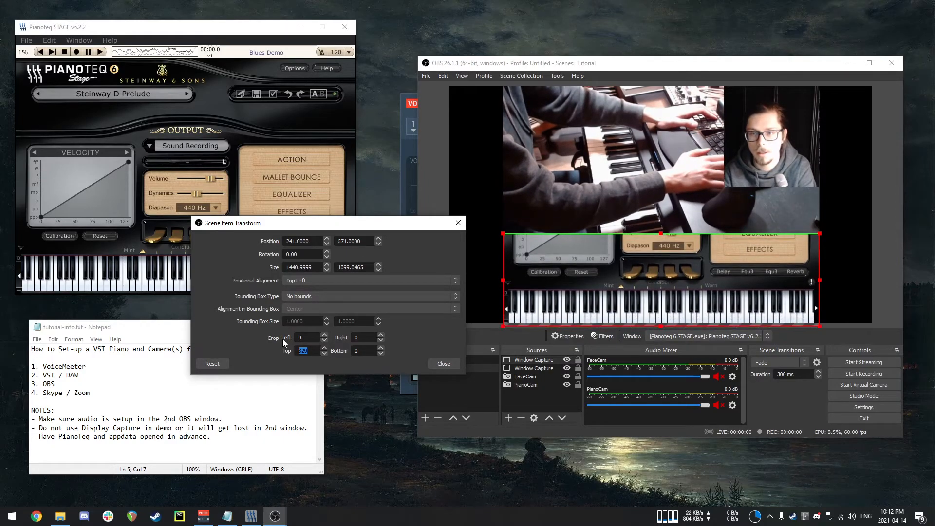
pyautogui.press('Up')
pyautogui.press('Up')
pyautogui.press('Up')
pyautogui.press('Up')
pyautogui.press('Up')
pyautogui.press('Up')
pyautogui.press('Up')
pyautogui.press('Up')
pyautogui.press('Up')
pyautogui.press('Up')
pyautogui.press('Up')
pyautogui.press('Up')
pyautogui.press('Up')
pyautogui.press('Up')
pyautogui.press('Up')
pyautogui.press('Up')
pyautogui.press('Up')
pyautogui.press('Up')
pyautogui.press('Up')
pyautogui.press('Up')
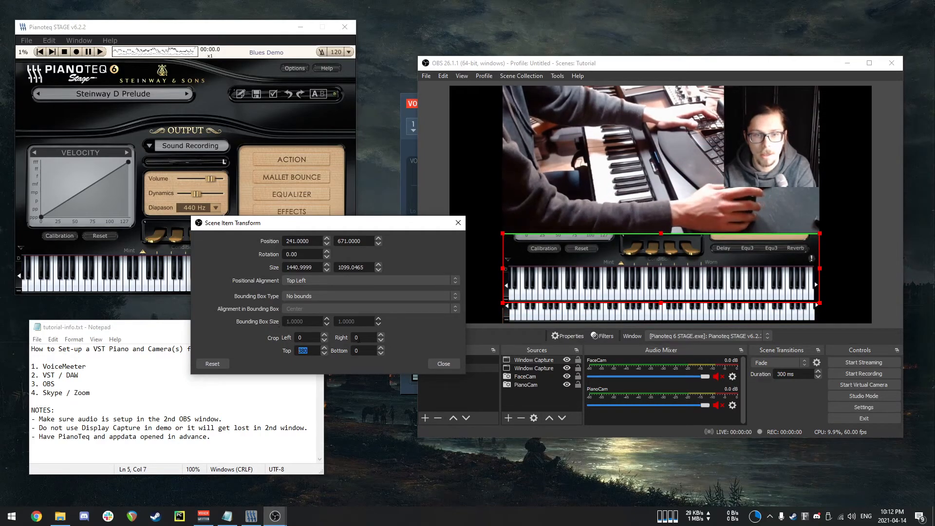
pyautogui.write('100')
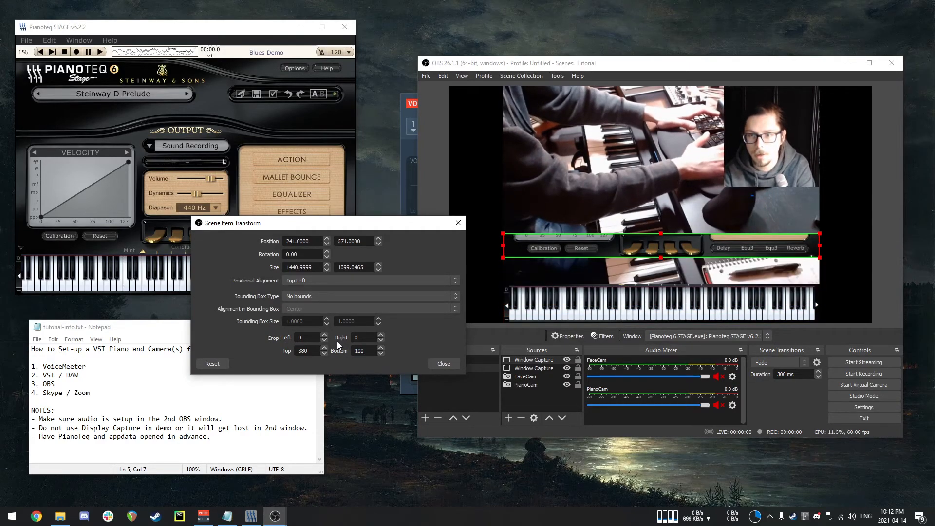
# Crop the duplicate capture 381 px from the left, trim its right side to the pedals, and place it above the keyboard's right end.
pyautogui.click(305, 338)
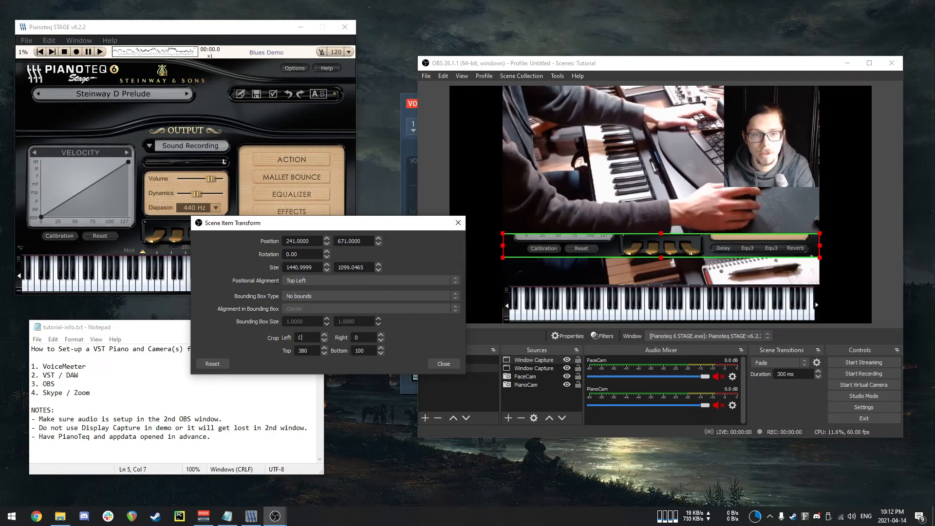
pyautogui.write('300')
pyautogui.press('Up')
pyautogui.press('Up')
pyautogui.press('Up')
pyautogui.press('Up')
pyautogui.press('Up')
pyautogui.press('Up')
pyautogui.press('Up')
pyautogui.press('Up')
pyautogui.press('Up')
pyautogui.press('Up')
pyautogui.press('Up')
pyautogui.press('Up')
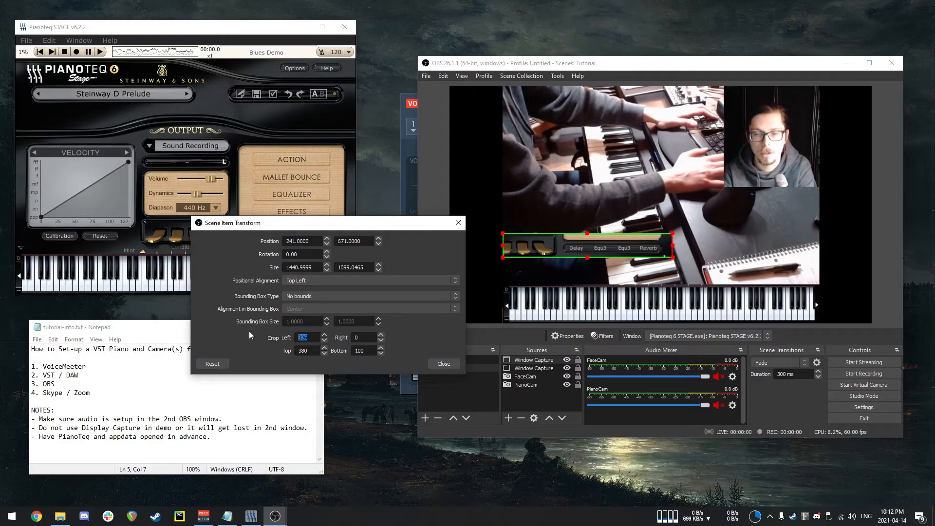
pyautogui.press('Up')
pyautogui.press('Up')
pyautogui.press('Up')
pyautogui.press('Up')
pyautogui.press('Up')
pyautogui.press('Up')
pyautogui.press('Up')
pyautogui.press('Up')
pyautogui.press('Up')
pyautogui.press('Up')
pyautogui.press('Up')
pyautogui.press('Up')
pyautogui.press('Up')
pyautogui.press('Up')
pyautogui.press('Up')
pyautogui.press('Up')
pyautogui.press('Up')
pyautogui.press('Up')
pyautogui.press('Up')
pyautogui.press('Up')
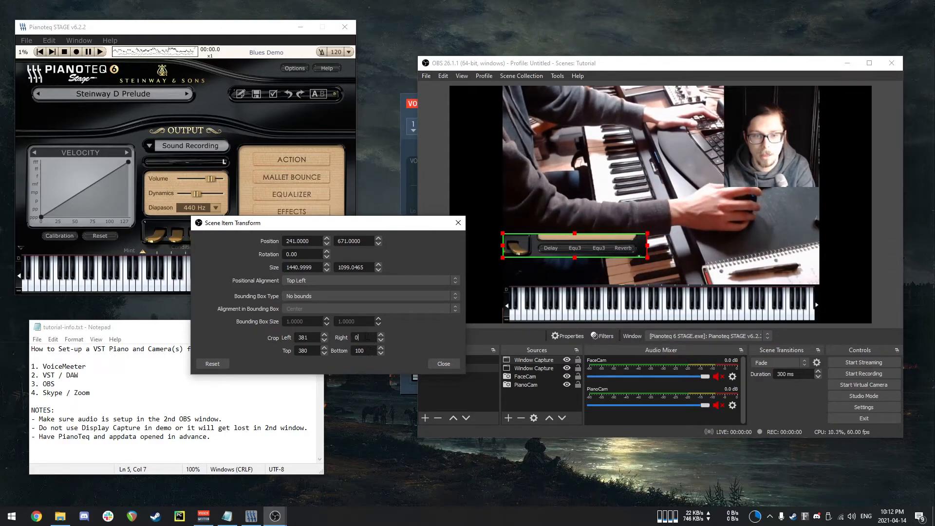
pyautogui.write('200')
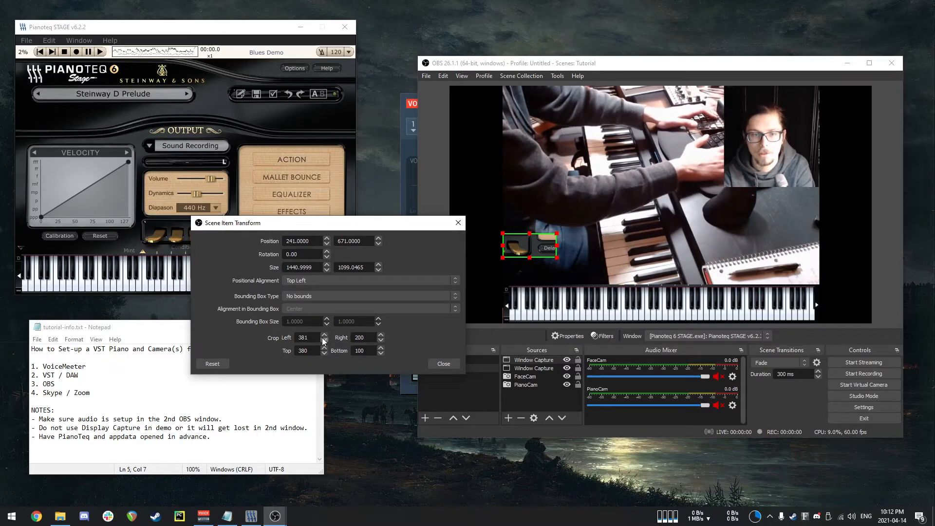
pyautogui.press('BackSpace')
pyautogui.press('BackSpace')
pyautogui.write('50')
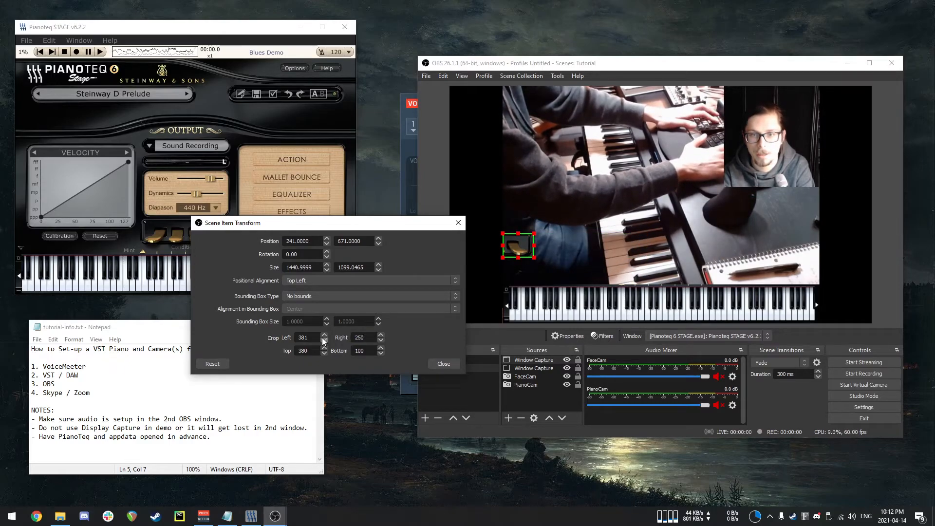
pyautogui.press('Up')
pyautogui.press('Up')
pyautogui.press('Up')
pyautogui.press('Up')
pyautogui.press('Up')
pyautogui.press('Up')
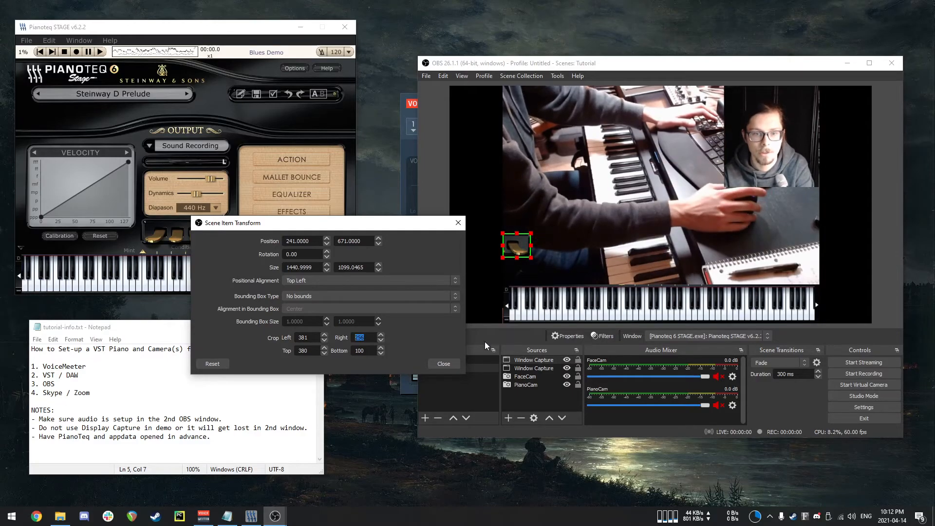
pyautogui.click(443, 364)
pyautogui.moveTo(516, 250); pyautogui.dragTo(817, 273)
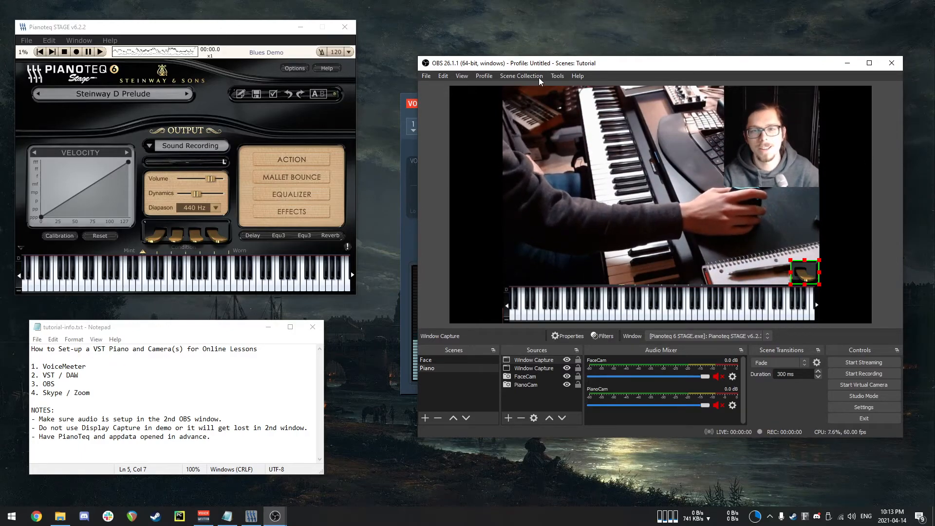
pyautogui.click(558, 76)
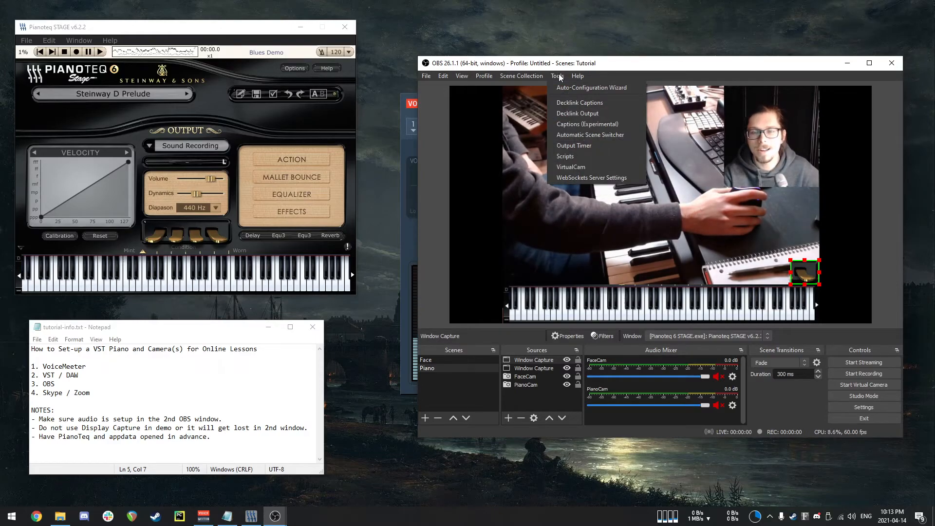
pyautogui.click(559, 75)
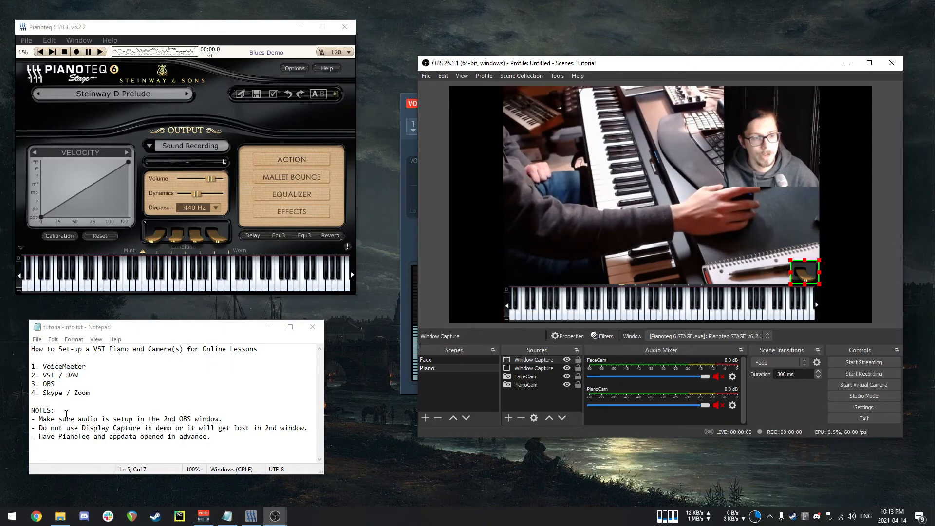
# Open File Explorer and navigate to the %appdata% folder.
pyautogui.moveTo(70, 521)
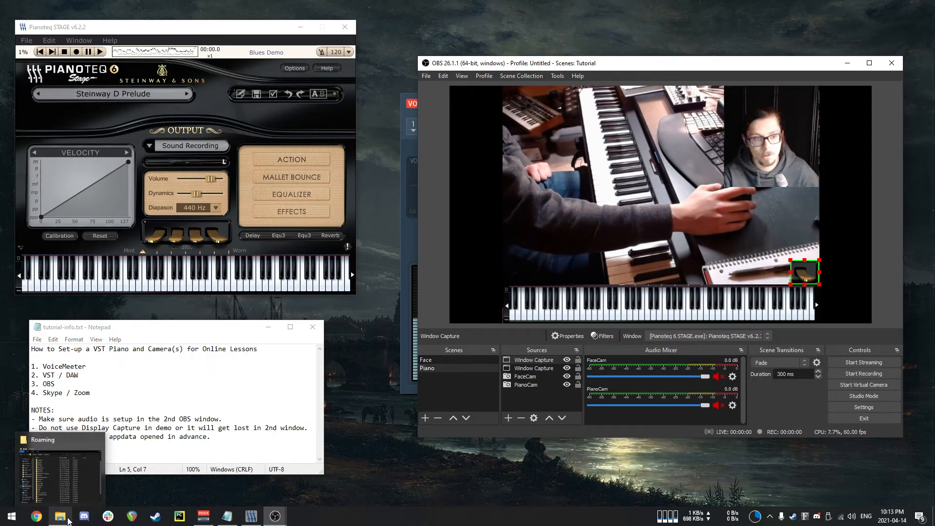
pyautogui.click(59, 475)
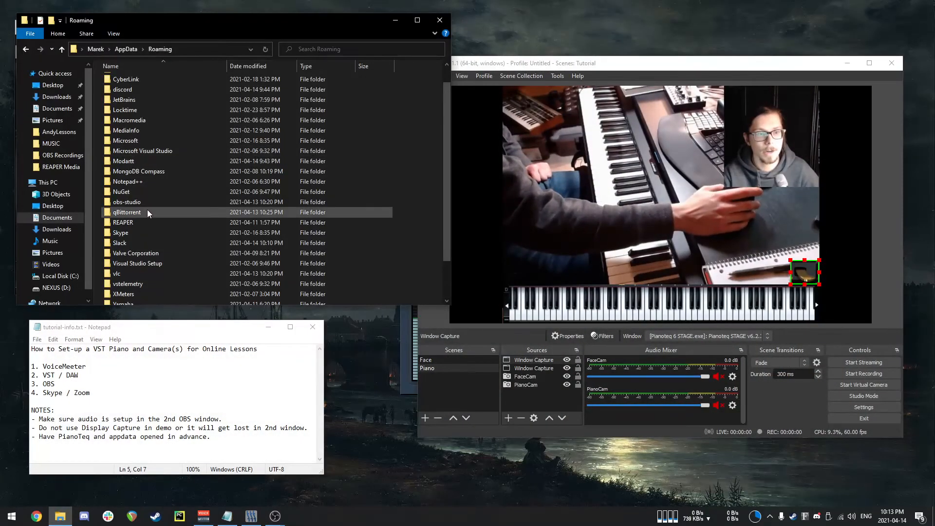
pyautogui.scroll(-2, 157, 230)
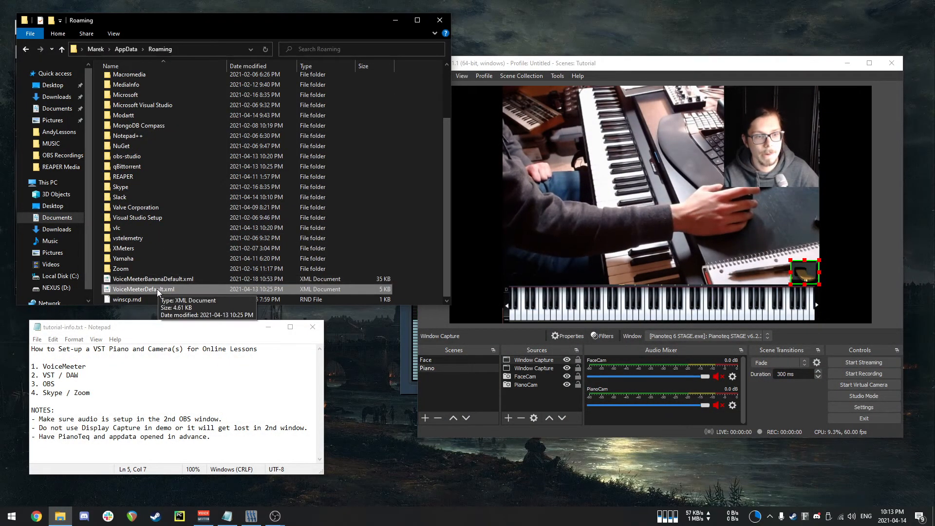
pyautogui.click(200, 47)
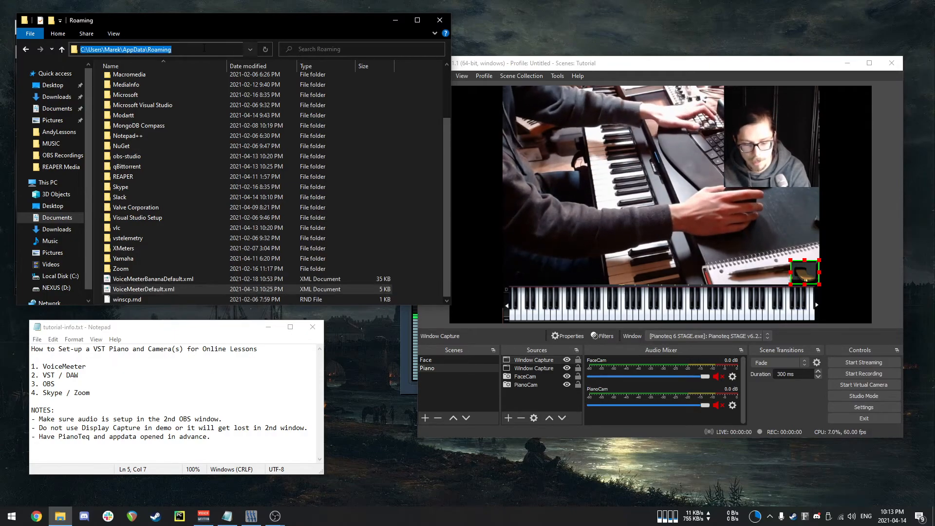
pyautogui.write('%appdata%')
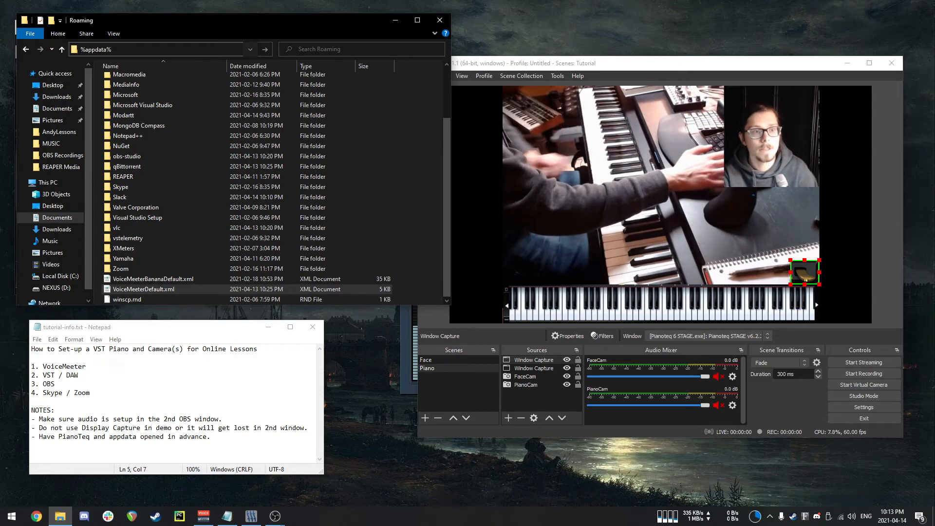
pyautogui.press('Return')
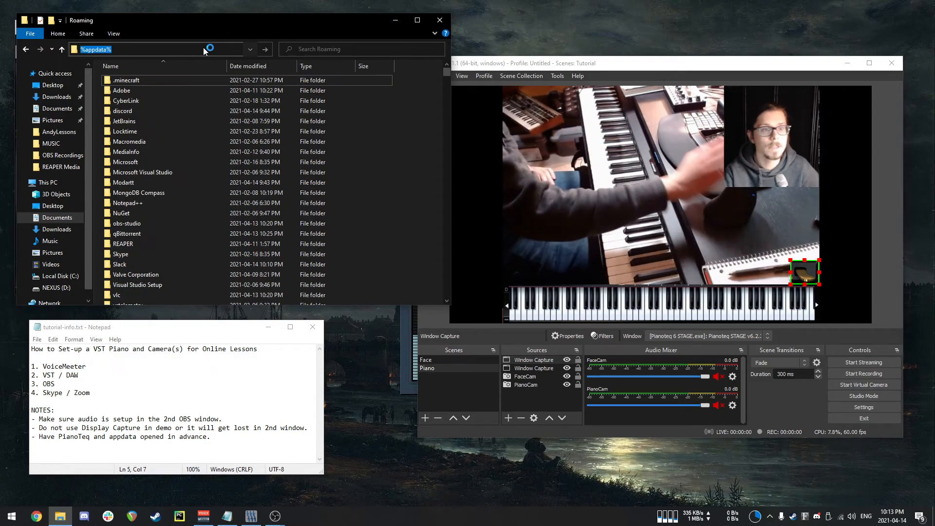
pyautogui.scroll(-2, 178, 206)
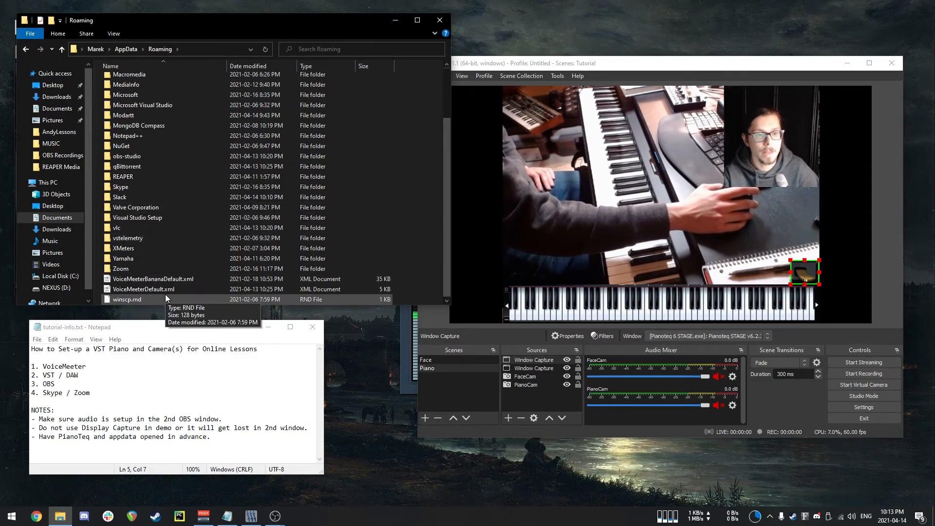
# Open VoiceMeeterDefault.xml for editing in Notepad++.
pyautogui.rightClick(153, 292)
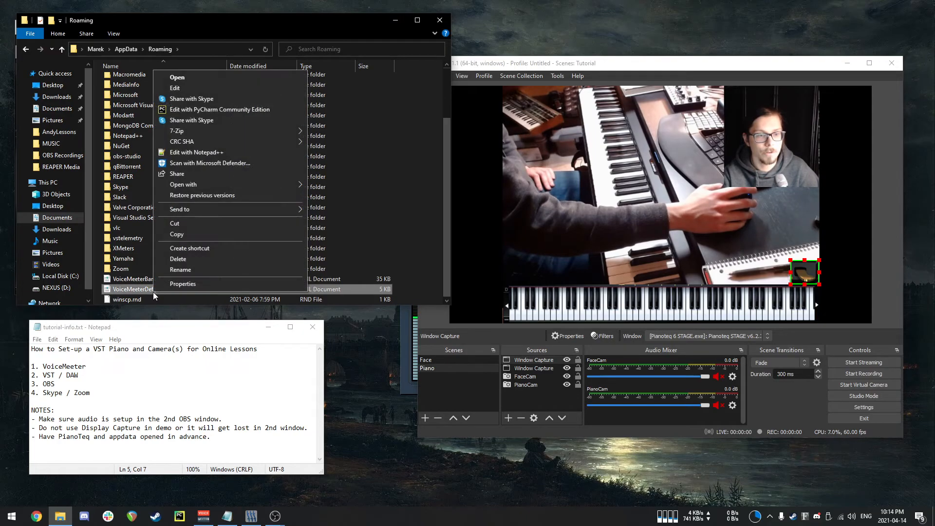
pyautogui.click(414, 265)
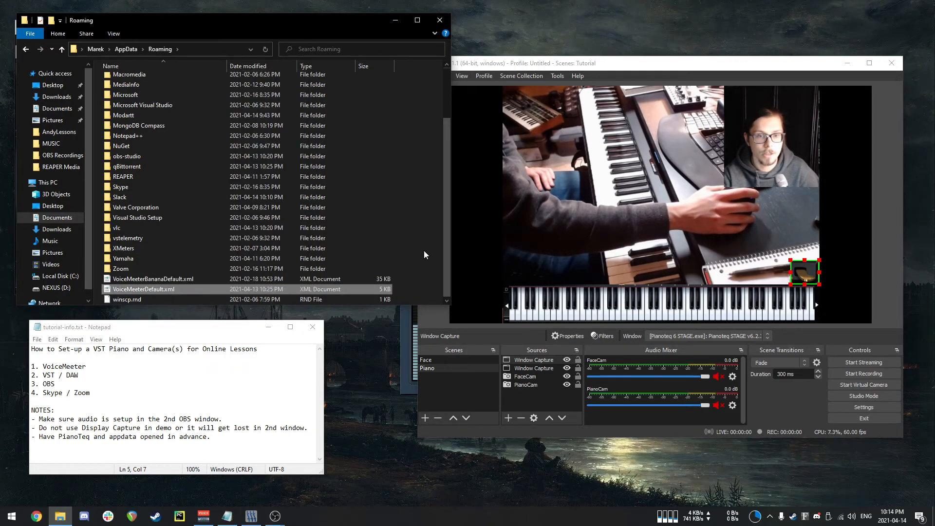
pyautogui.rightClick(155, 291)
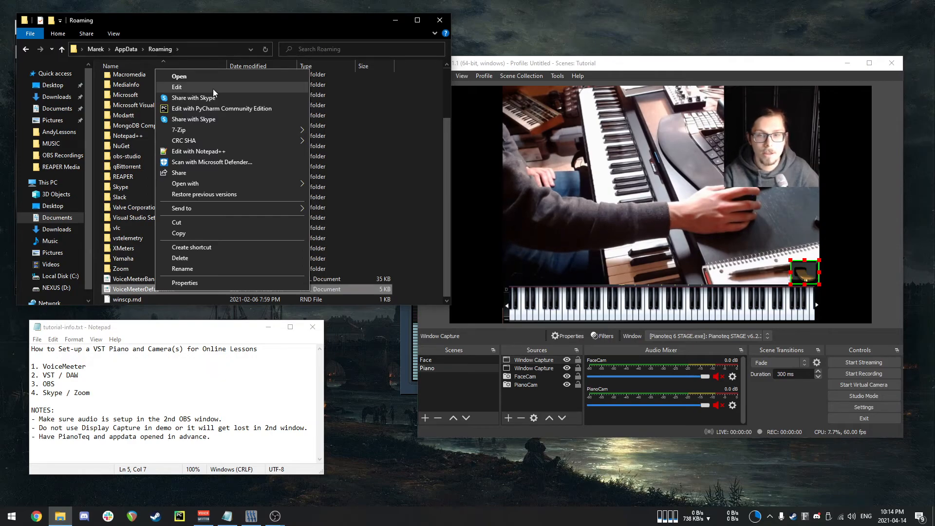
pyautogui.click(202, 151)
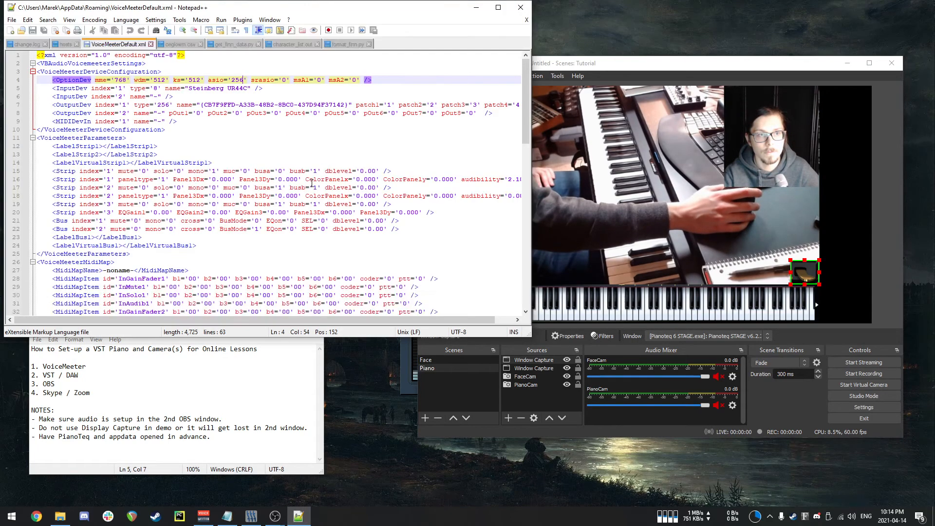
# Change the asio value and the first OutputDev type value from 256 to 96, then save the file.
pyautogui.doubleClick(69, 79)
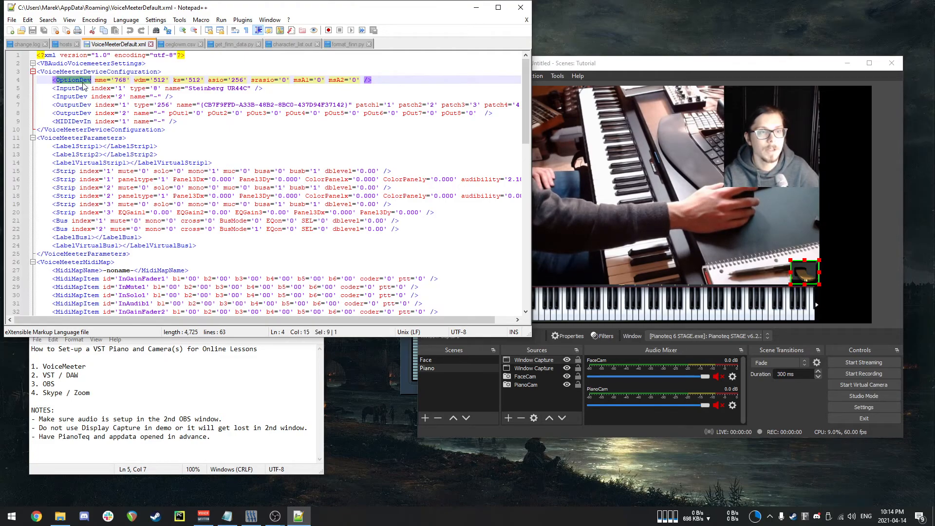
pyautogui.doubleClick(238, 79)
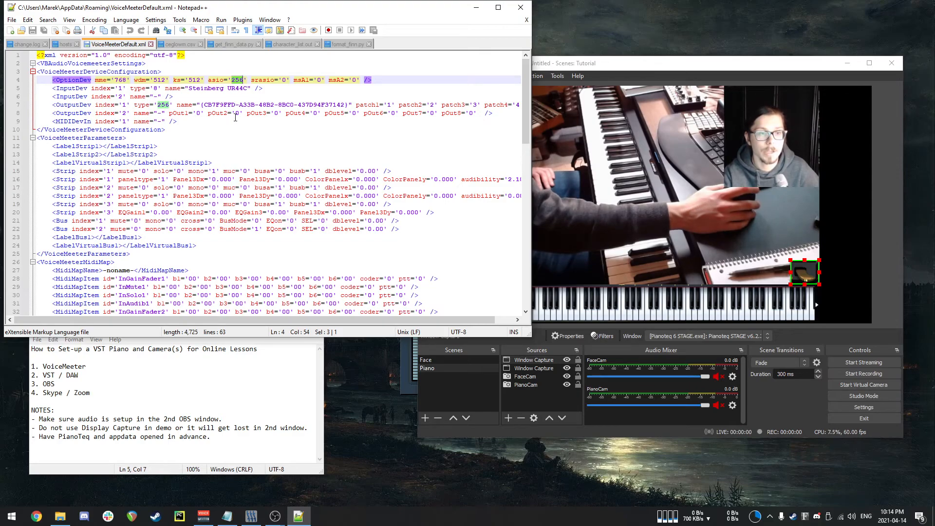
pyautogui.doubleClick(164, 105)
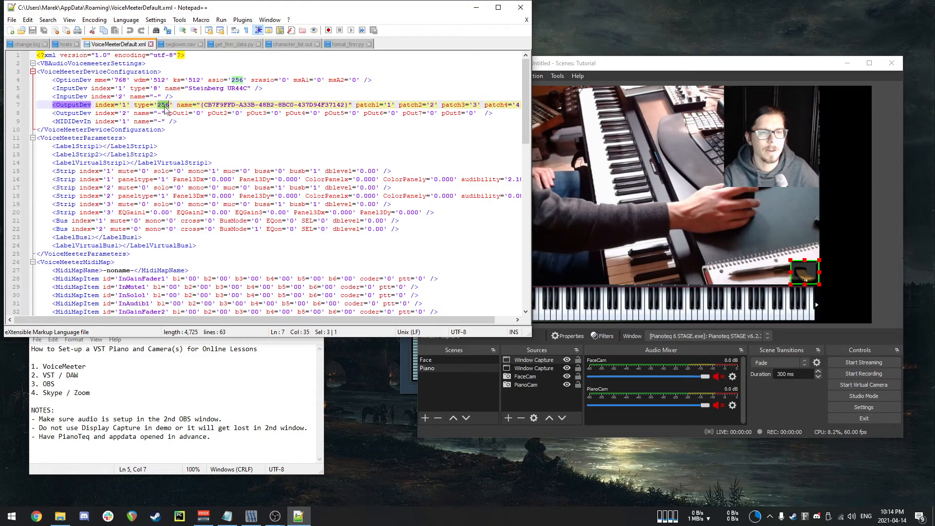
pyautogui.doubleClick(238, 79)
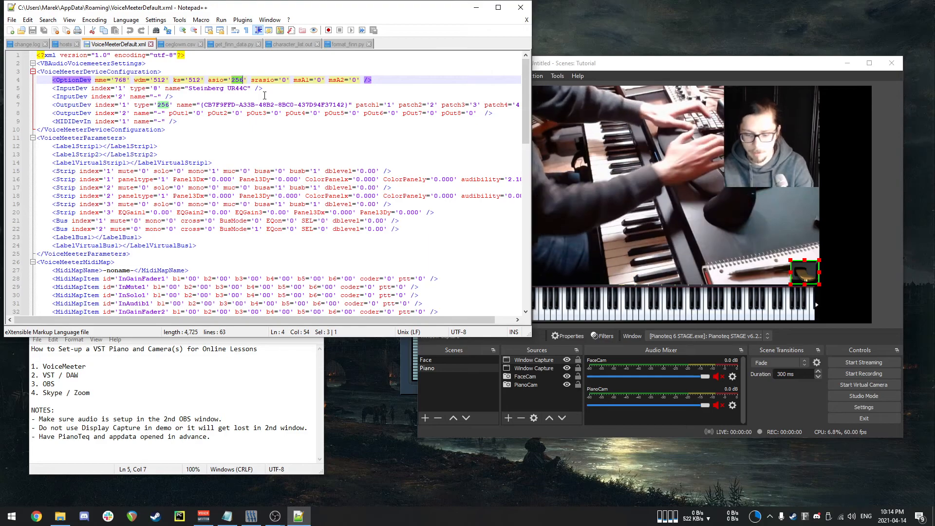
pyautogui.write('96')
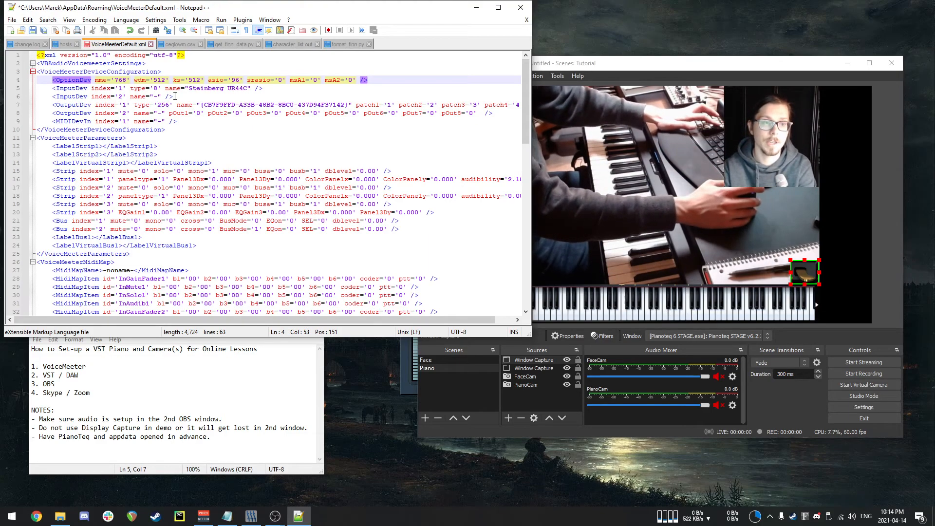
pyautogui.doubleClick(164, 105)
pyautogui.write('96')
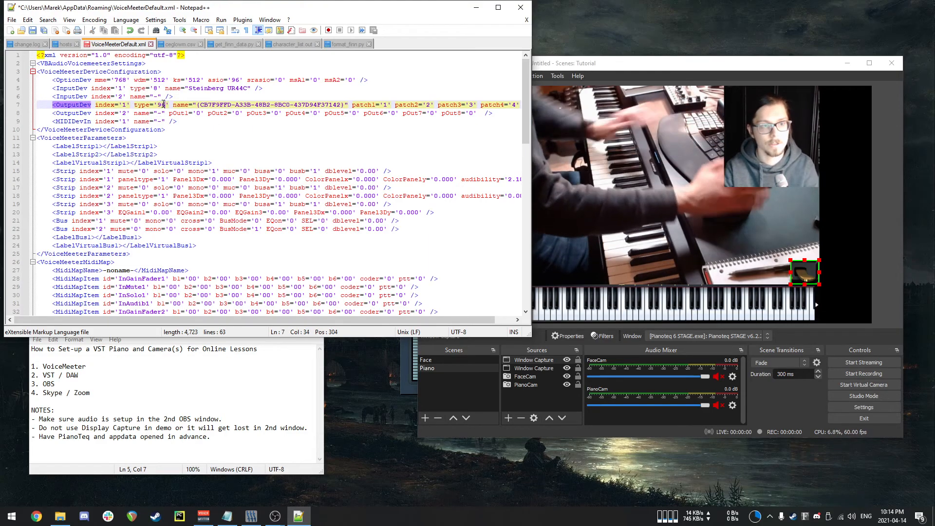
pyautogui.hotkey('ctrl', 's')
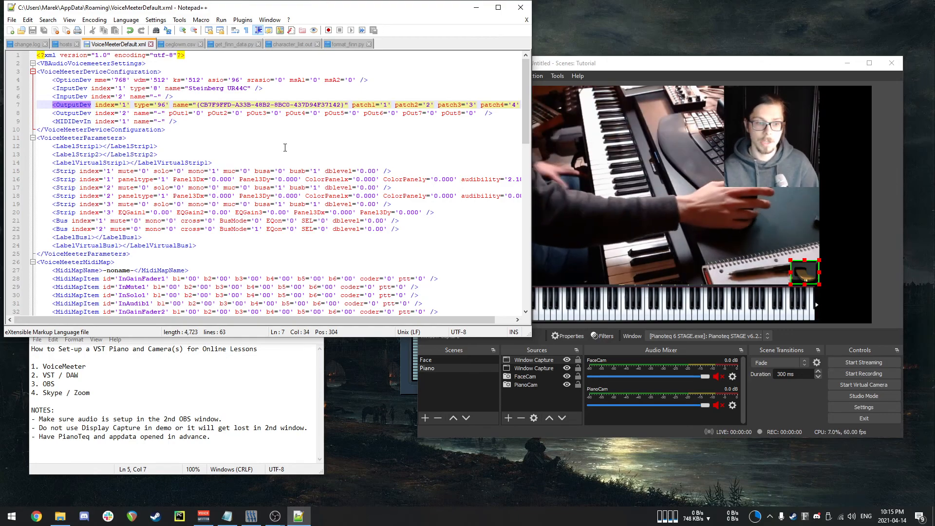
# Close the Notepad++ editor and the File Explorer window.
pyautogui.moveTo(281, 517)
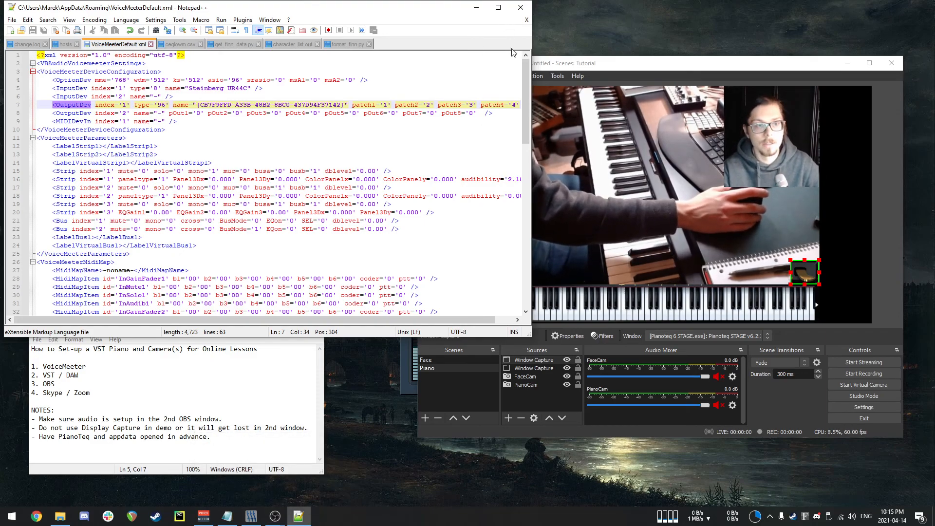
pyautogui.click(521, 8)
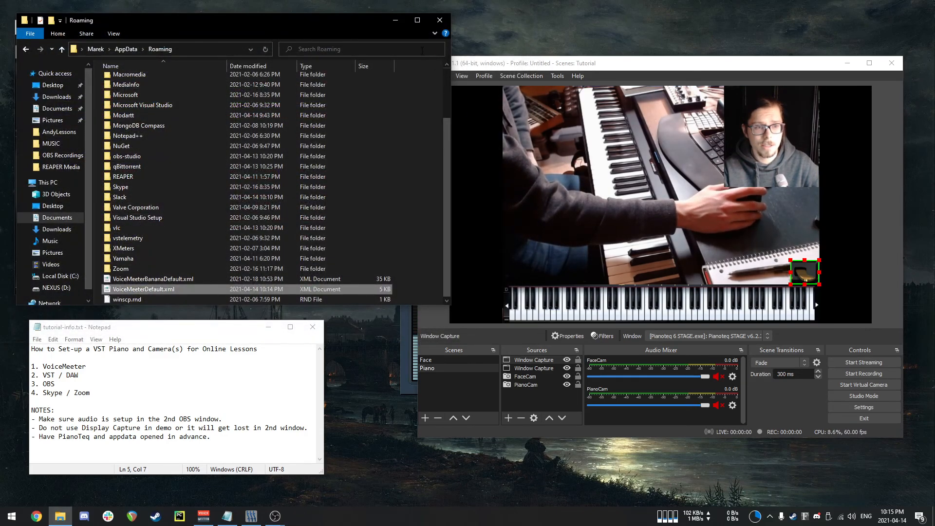
pyautogui.click(441, 20)
# Move the tutorial OBS window higher and bring the second OBS window with the Desktop scene forward.
pyautogui.moveTo(677, 67)
pyautogui.mouseDown()
pyautogui.moveTo(697, 66)
pyautogui.moveTo(686, 69)
pyautogui.mouseUp()
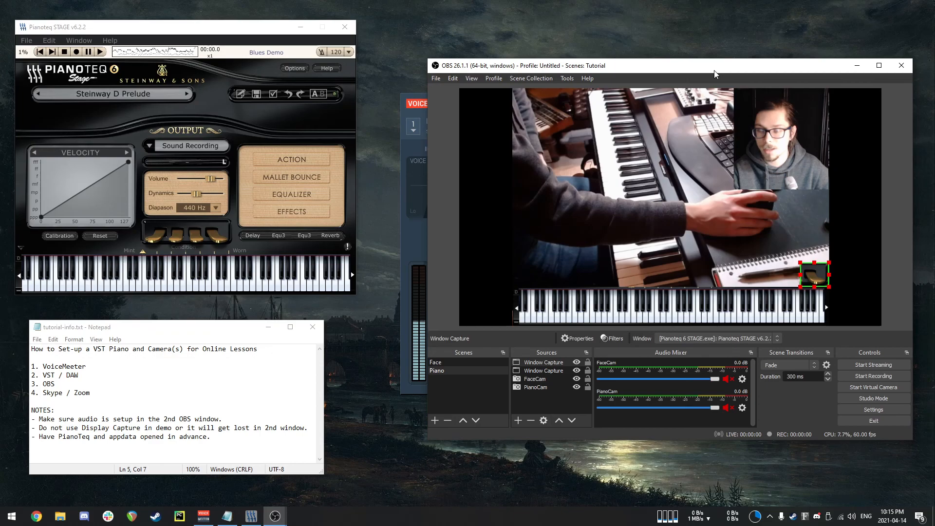
pyautogui.moveTo(715, 71); pyautogui.dragTo(718, 45)
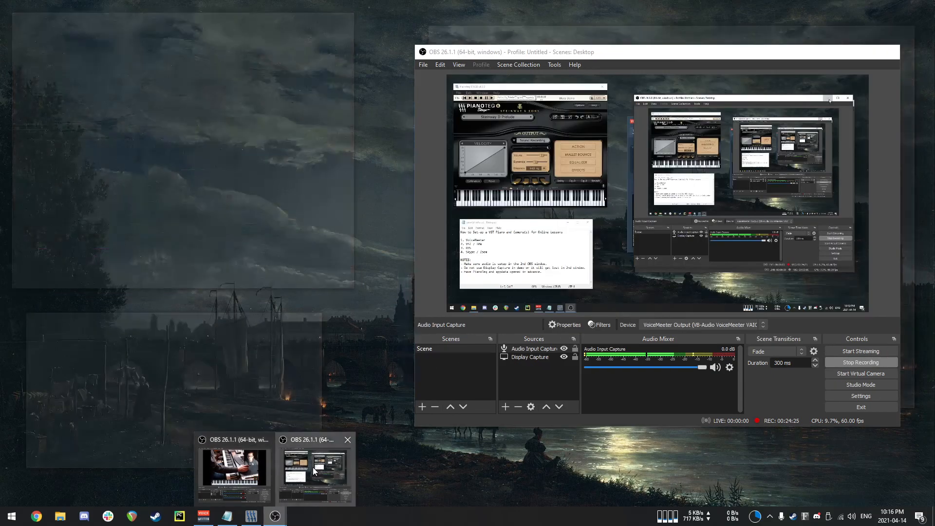
pyautogui.click(313, 466)
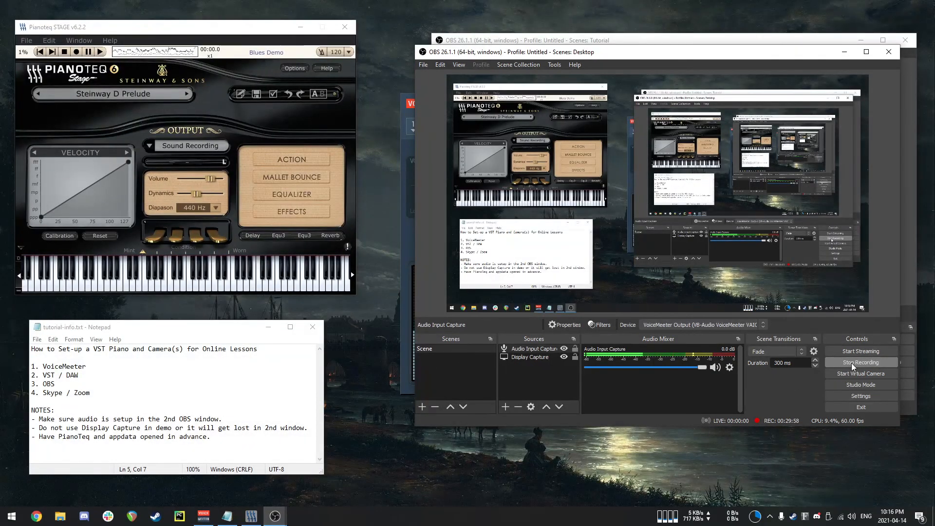